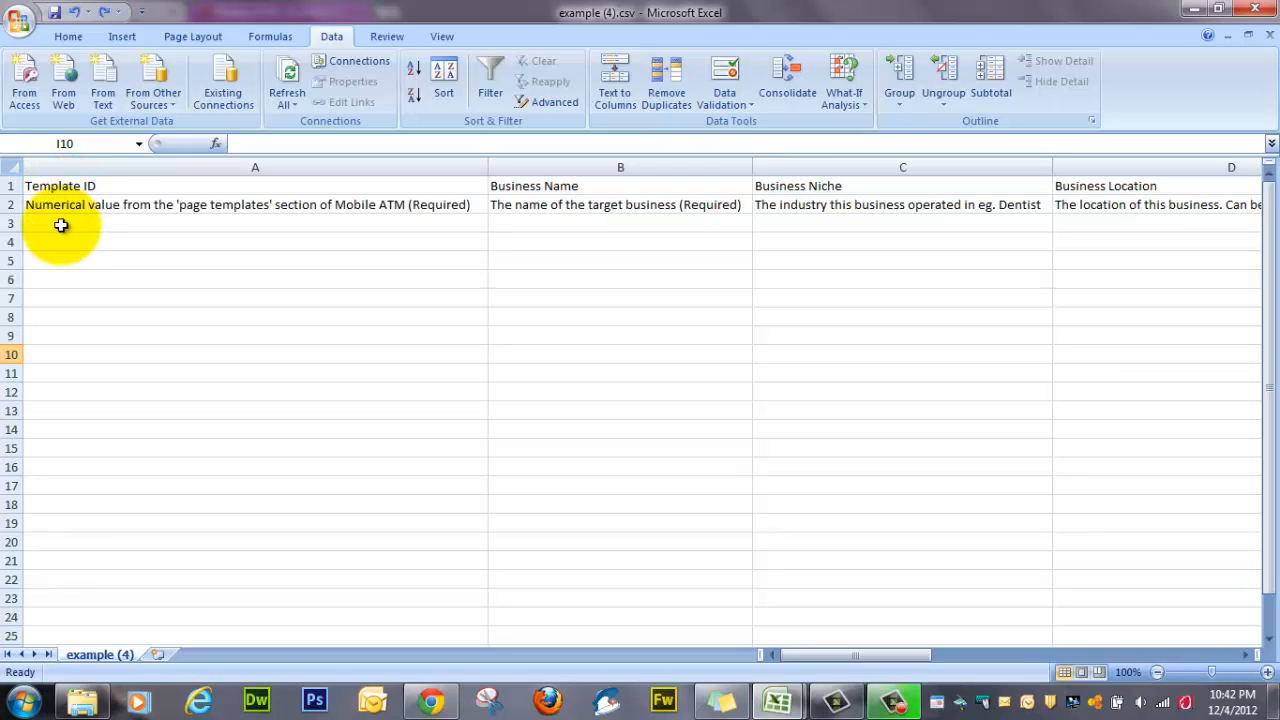
left_click(61, 225)
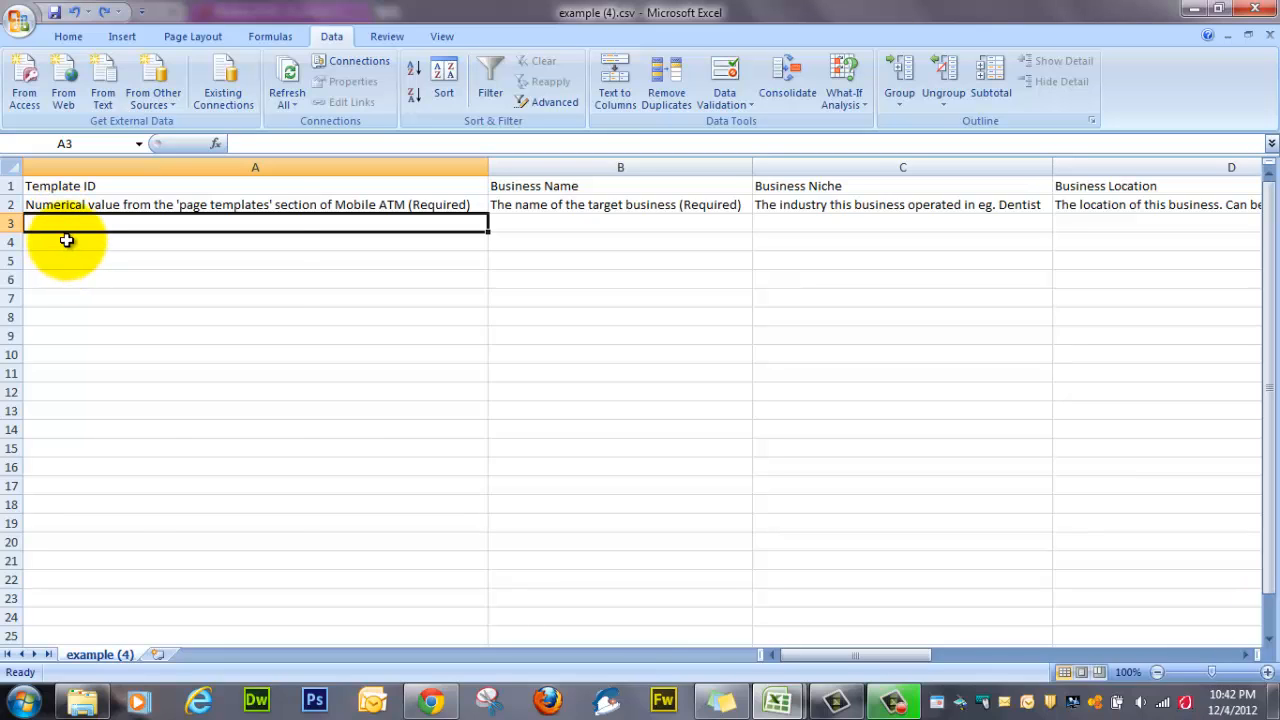
right_click(66, 245)
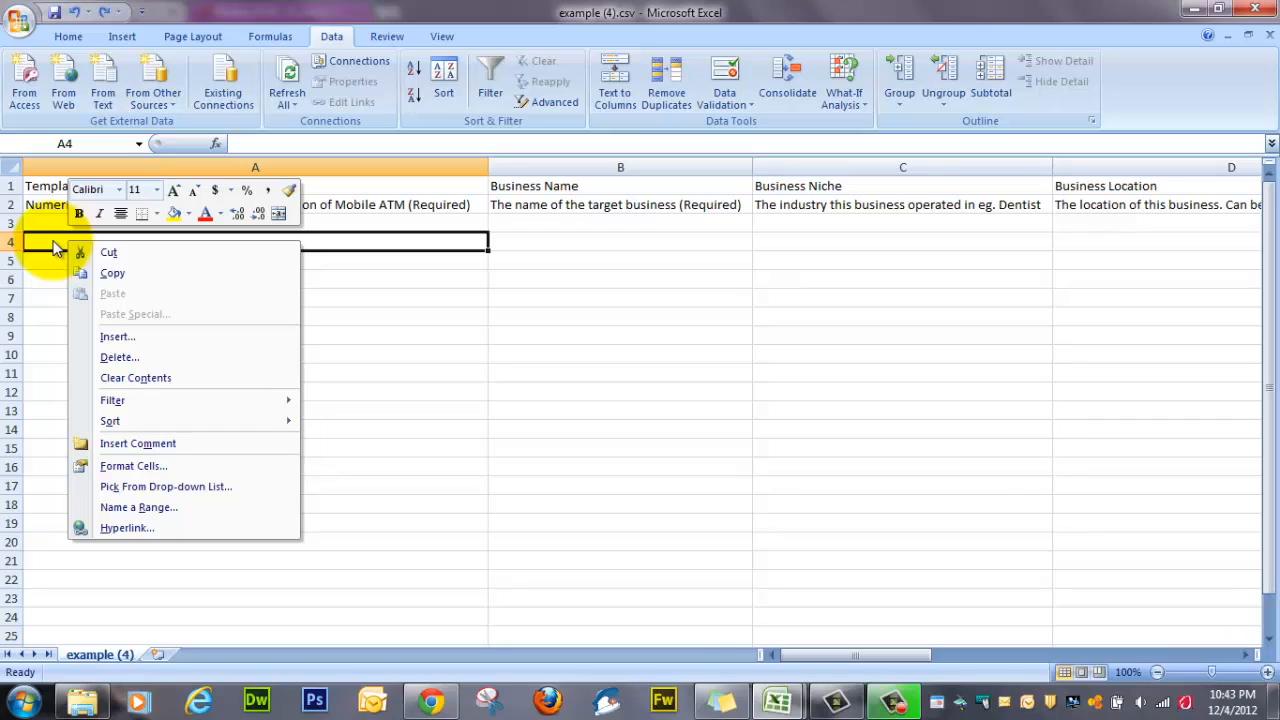
left_click(55, 247)
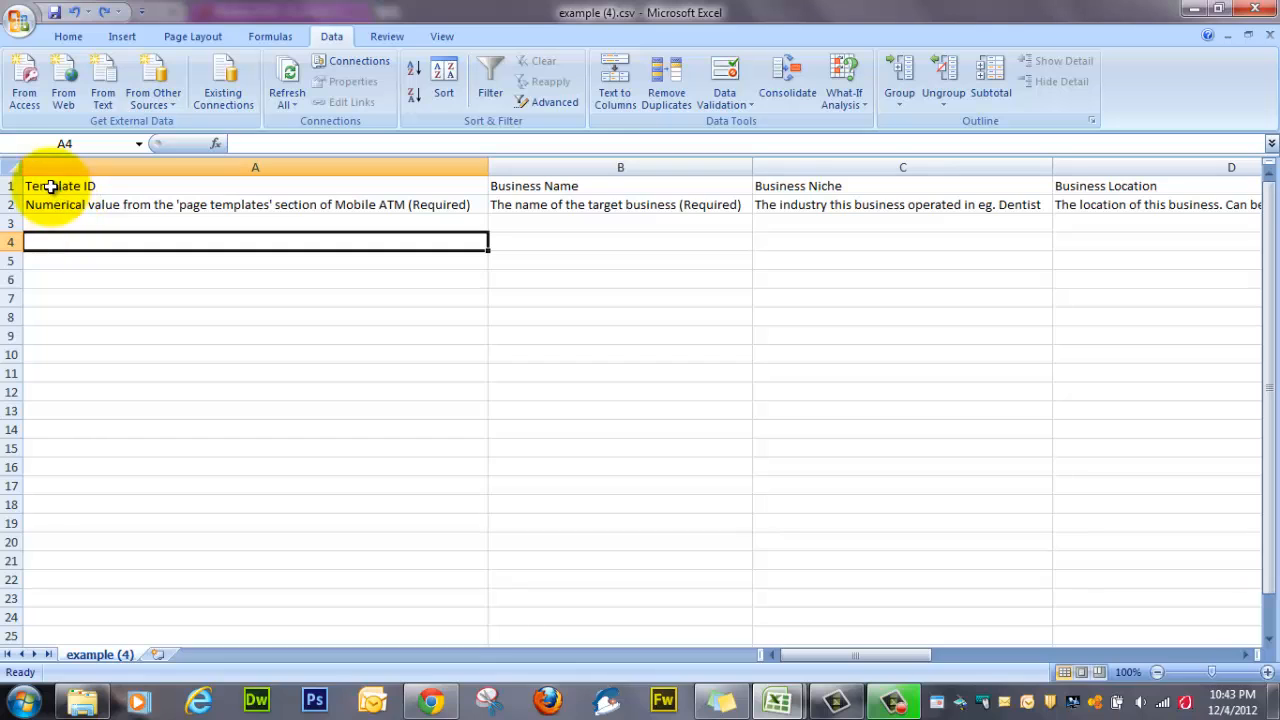
- Copy rows 1 and 2, the template's column headings and their descriptions, from the example (4).csv workbook
left_click(43, 186)
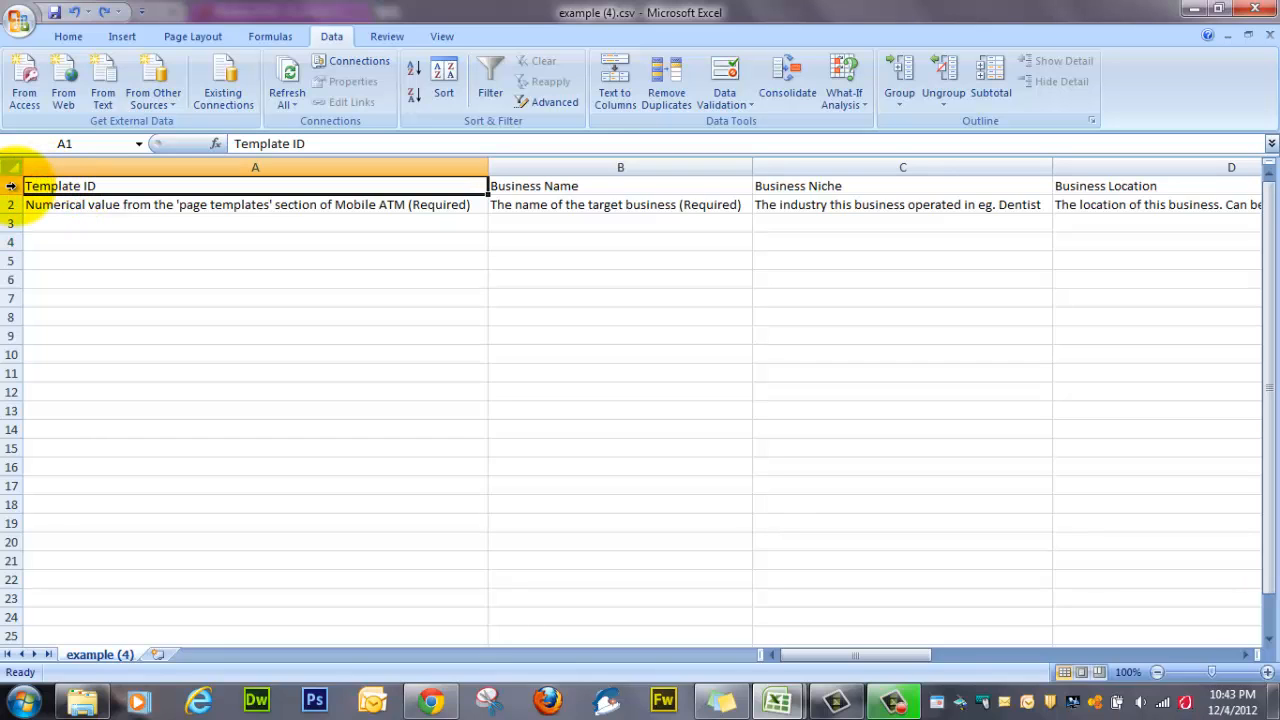
left_click_drag(11, 186, 11, 204)
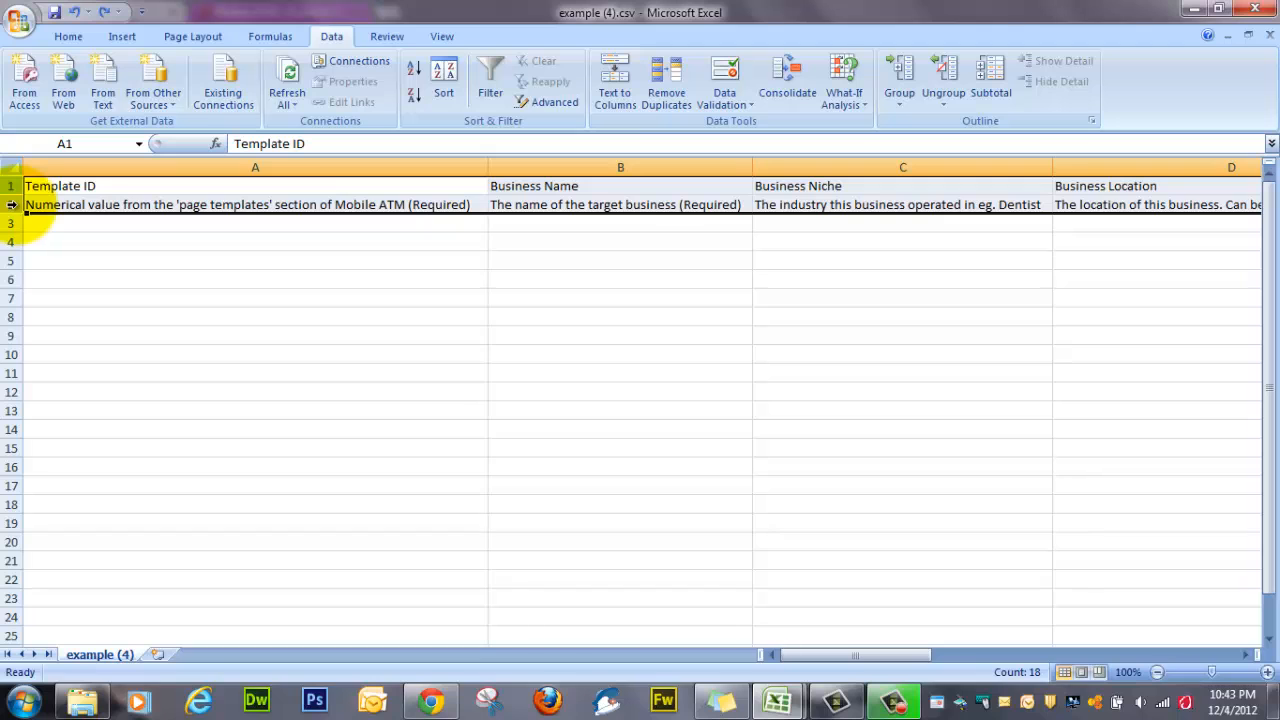
key("ctrl+c")
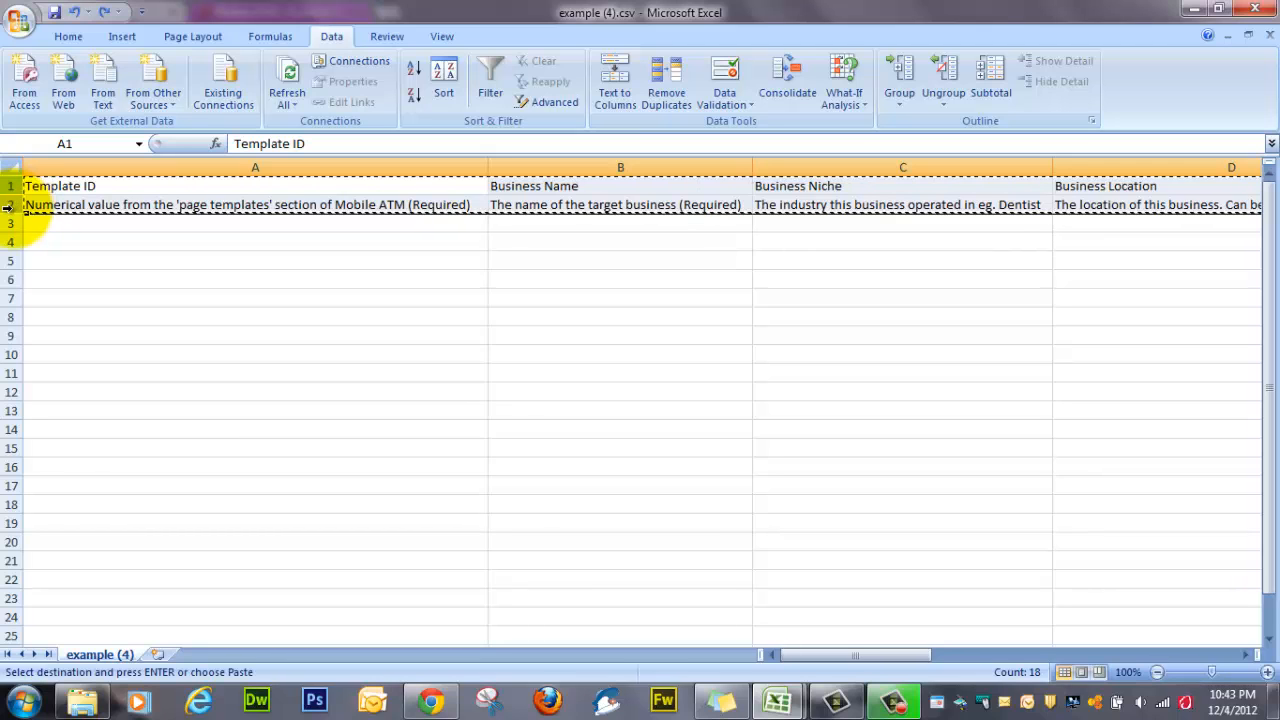
right_click(16, 205)
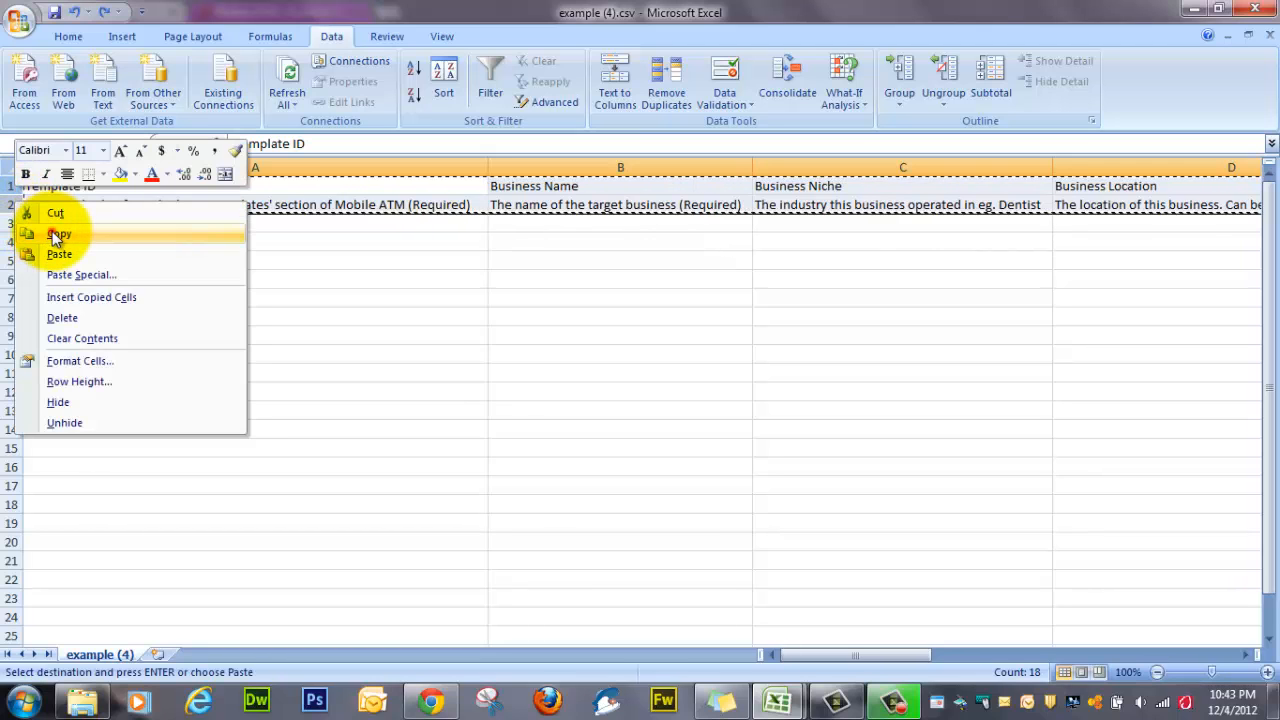
left_click(52, 232)
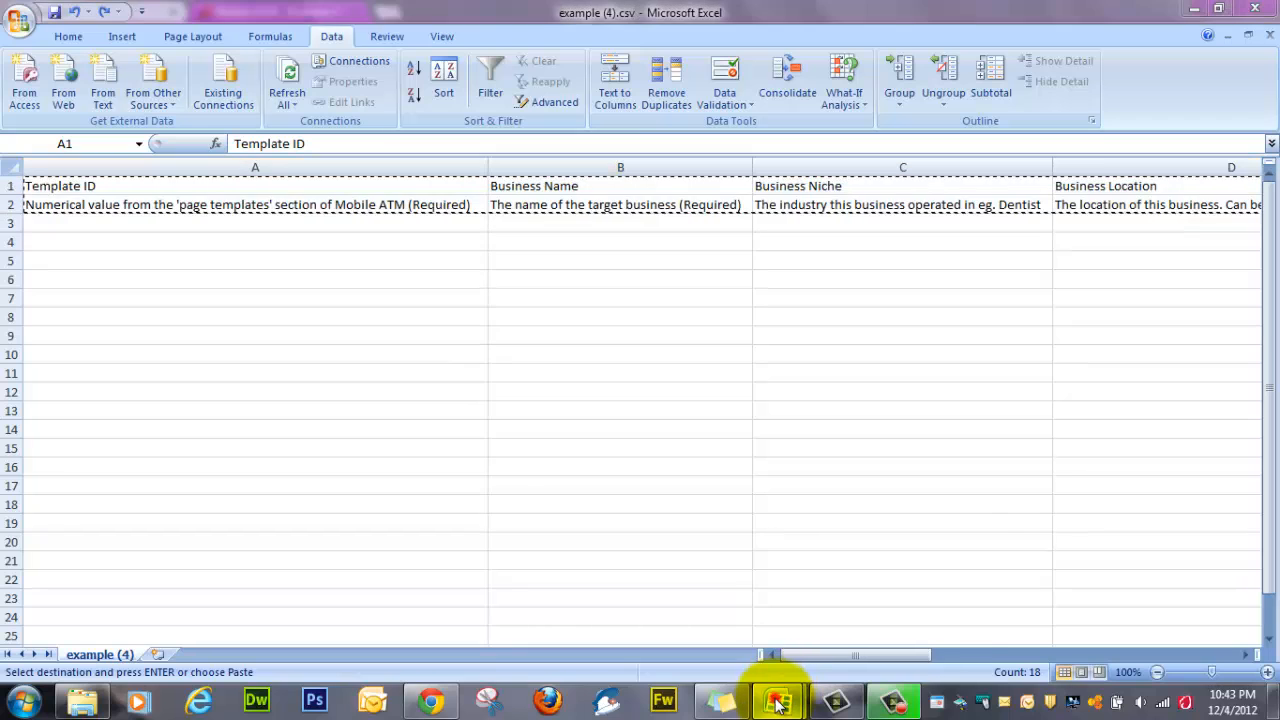
- Switch to the BC_main_areas_dentists.csv workbook and paste the copied template rows into Sheet1 starting at cell A1
mouse_move(777, 690)
left_click(707, 615)
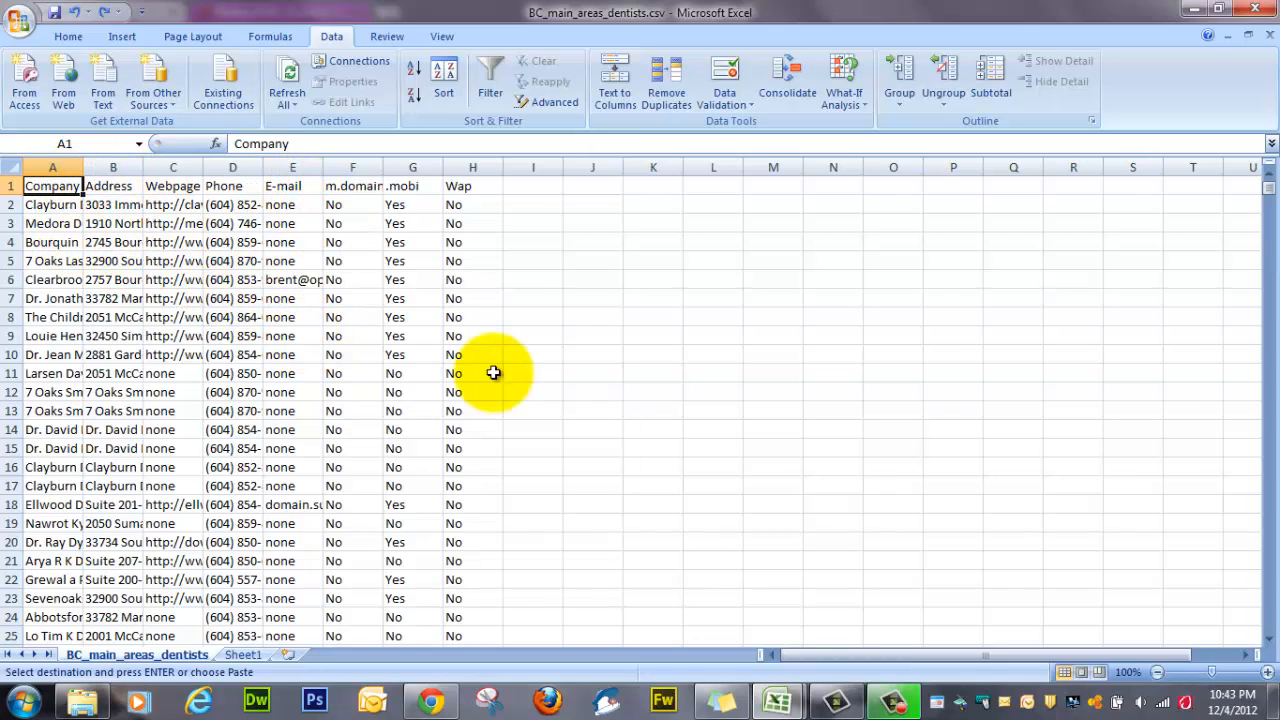
mouse_move(1260, 192)
left_mouse_down()
mouse_move(1257, 651)
mouse_move(1252, 183)
left_mouse_up()
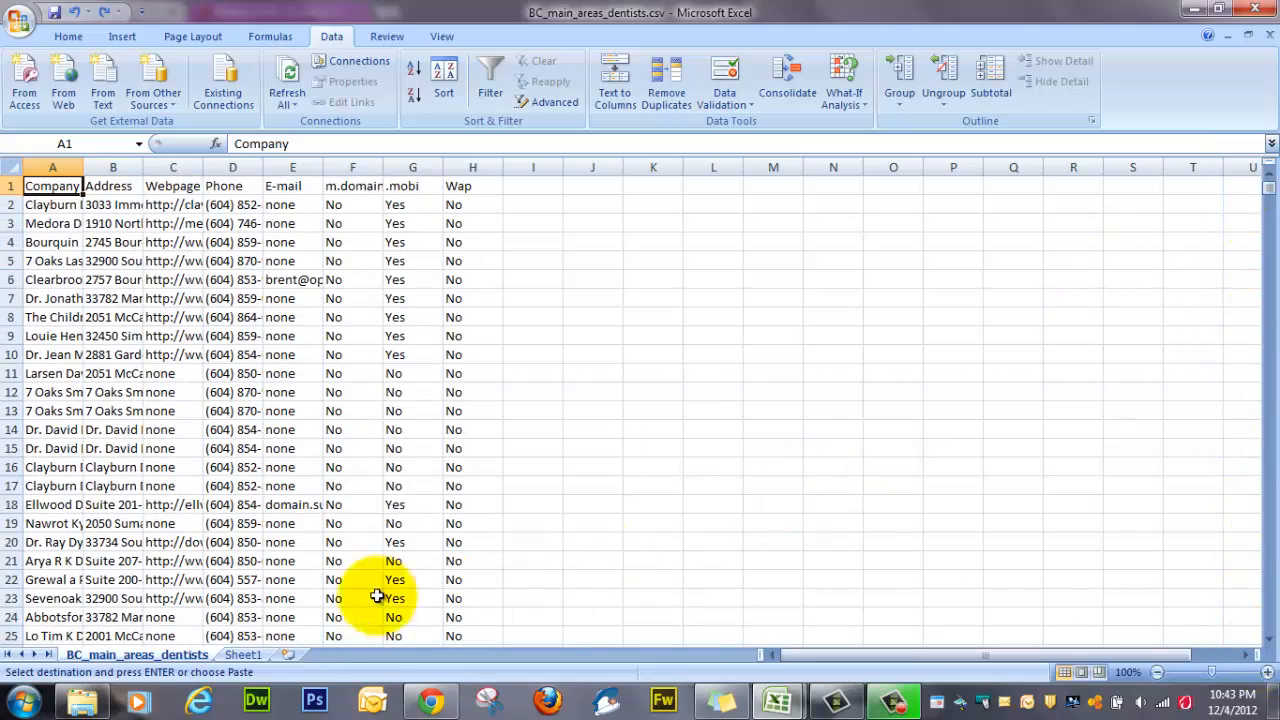
left_click(253, 654)
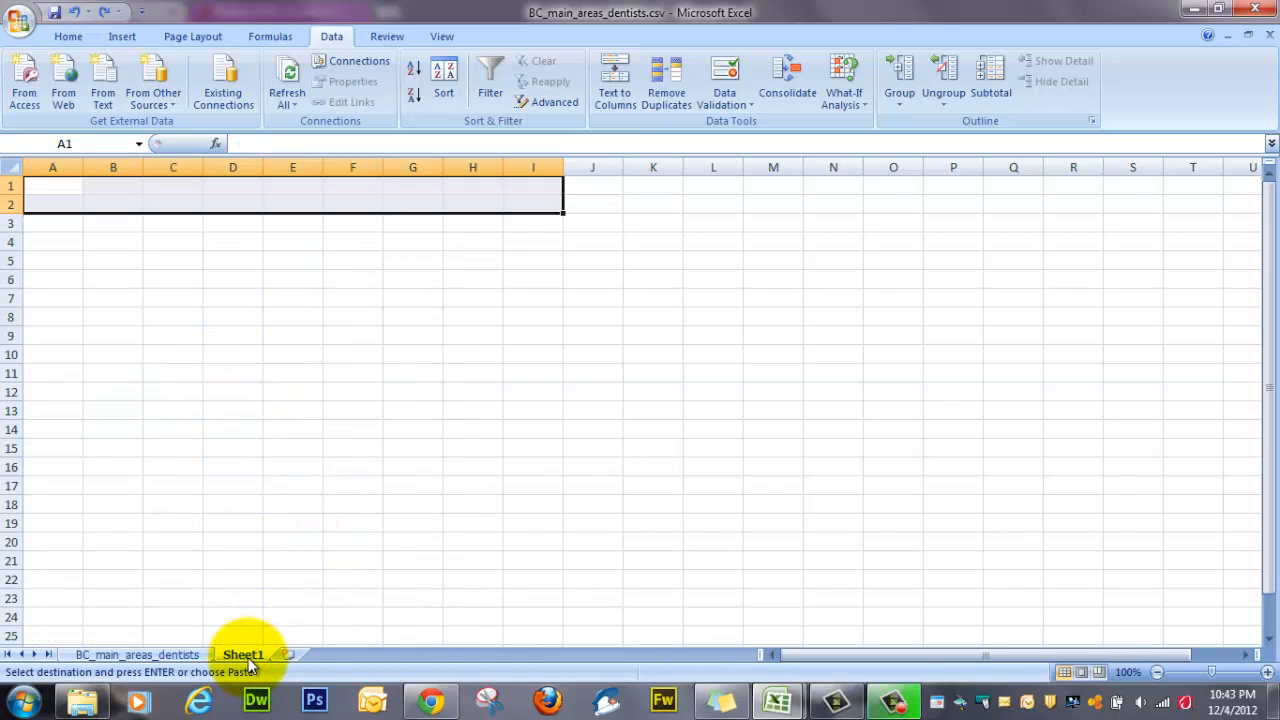
left_click(43, 187)
right_click(43, 187)
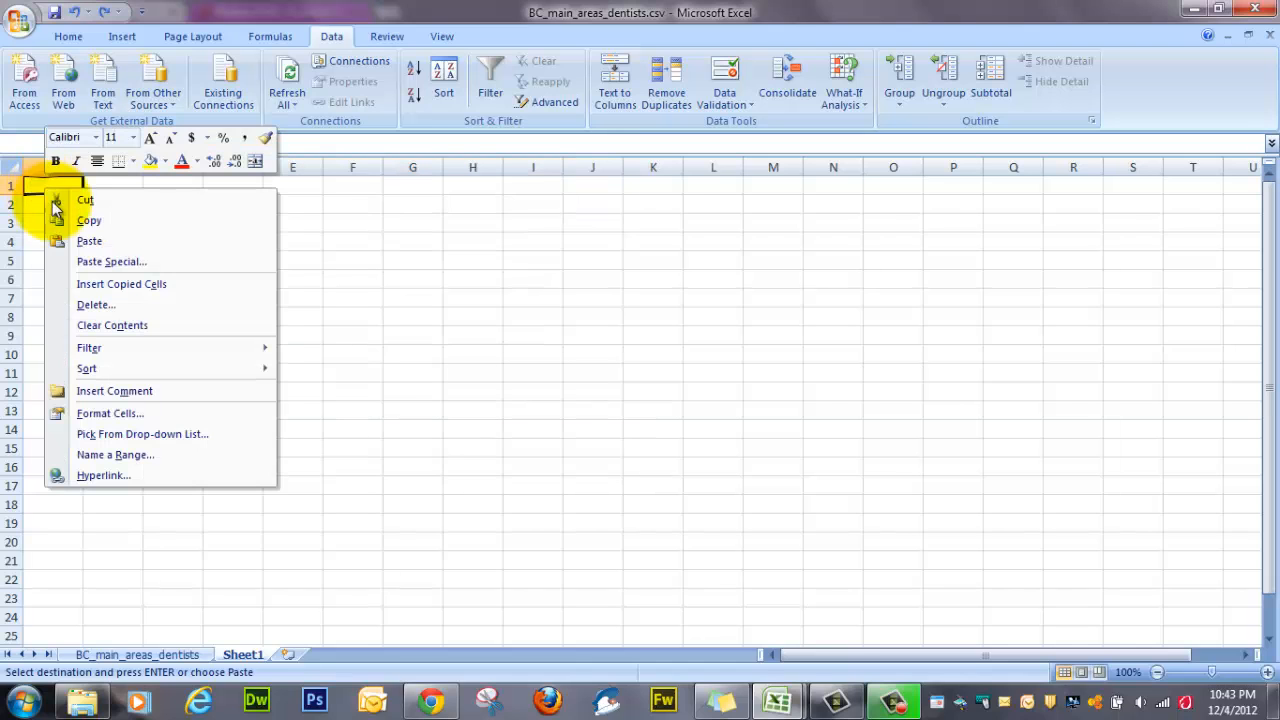
left_click(87, 240)
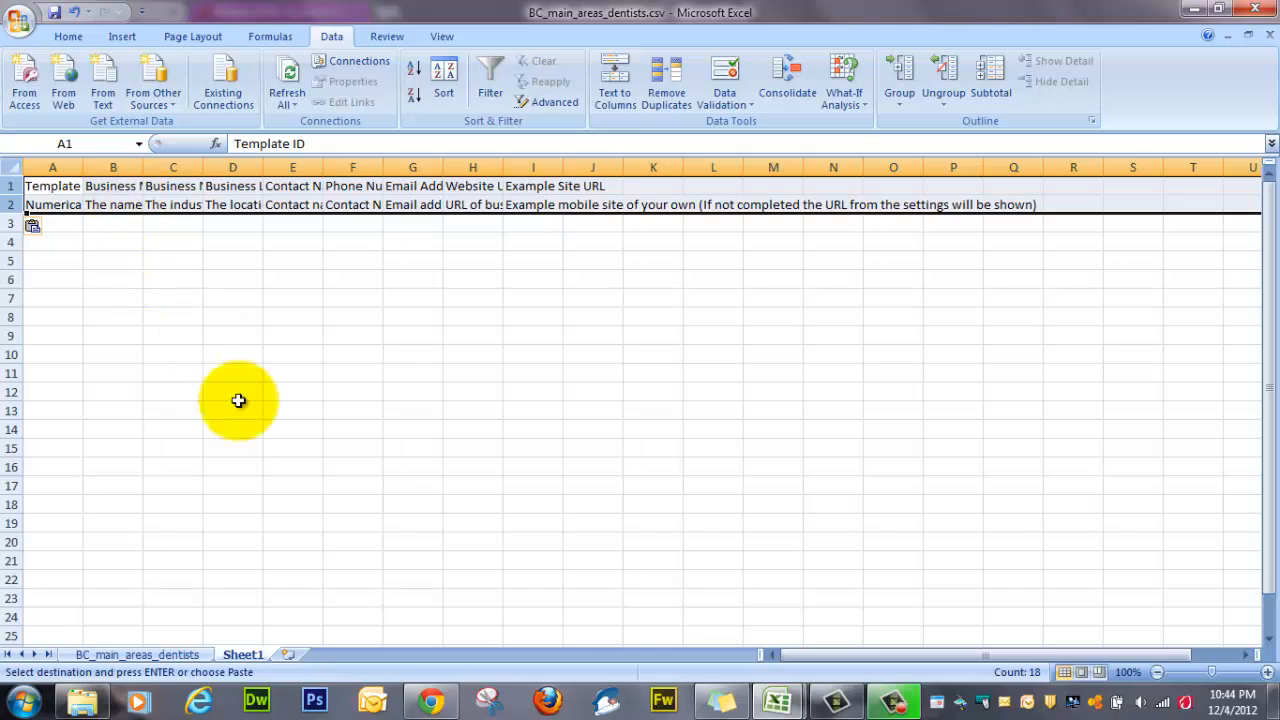
- Auto-fit the widths of columns A through H on the BC_main_areas_dentists sheet to their contents
left_click(153, 653)
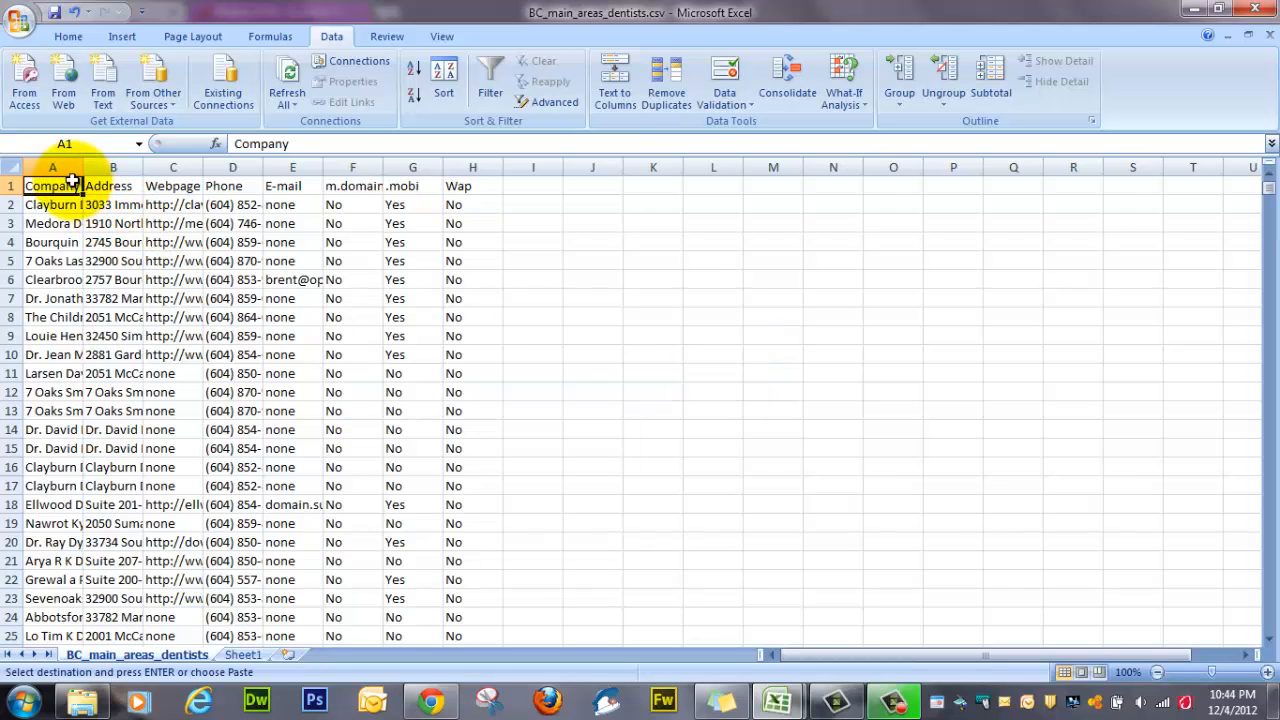
left_click_drag(72, 166, 463, 171)
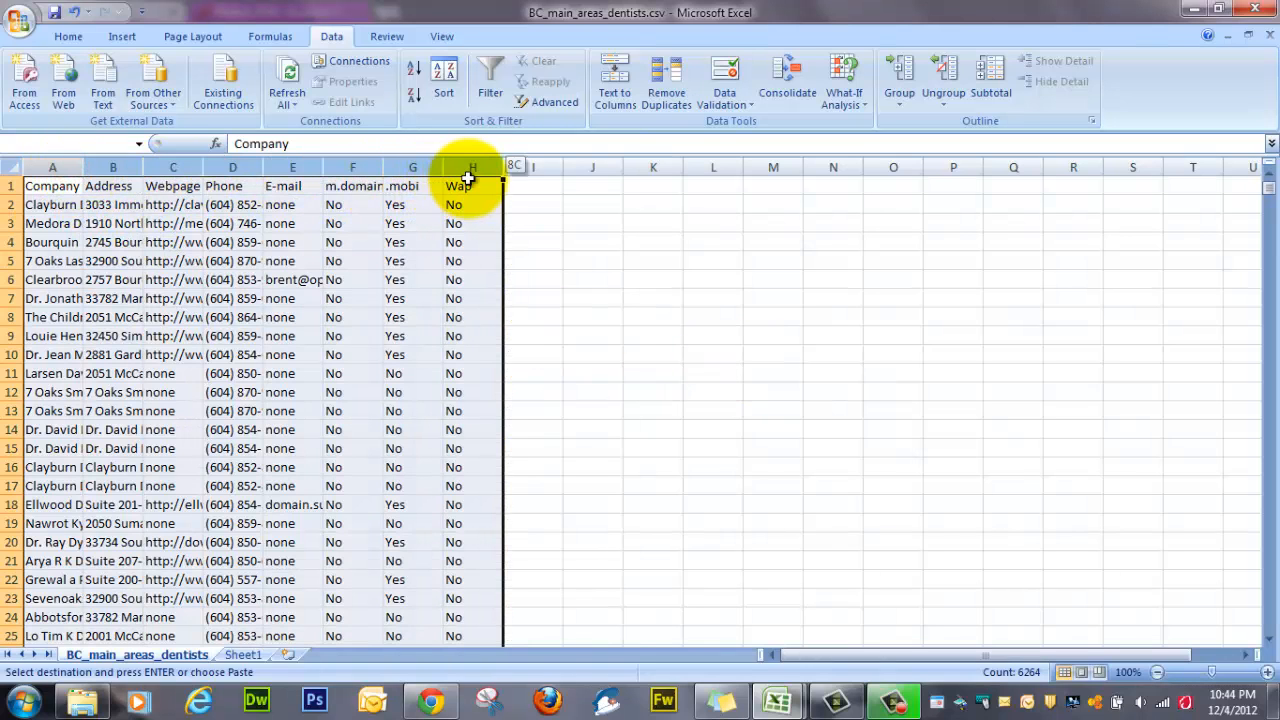
left_click(67, 165)
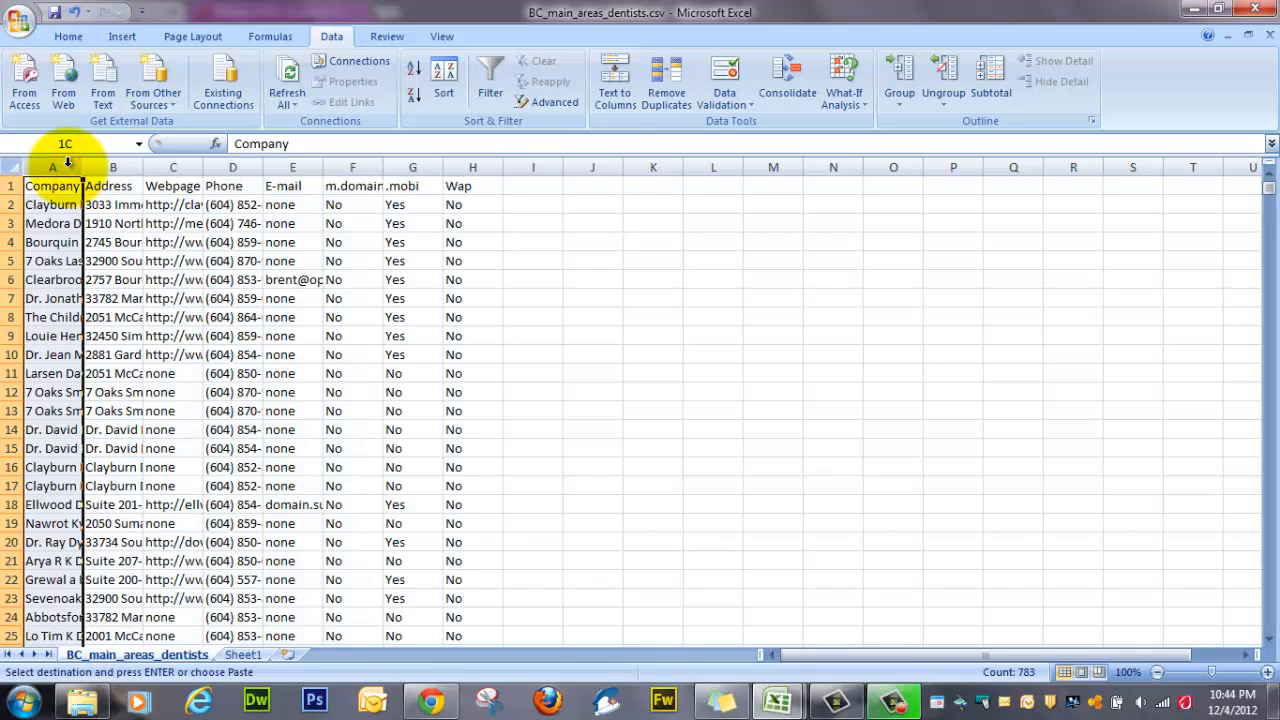
left_click_drag(69, 164, 458, 171)
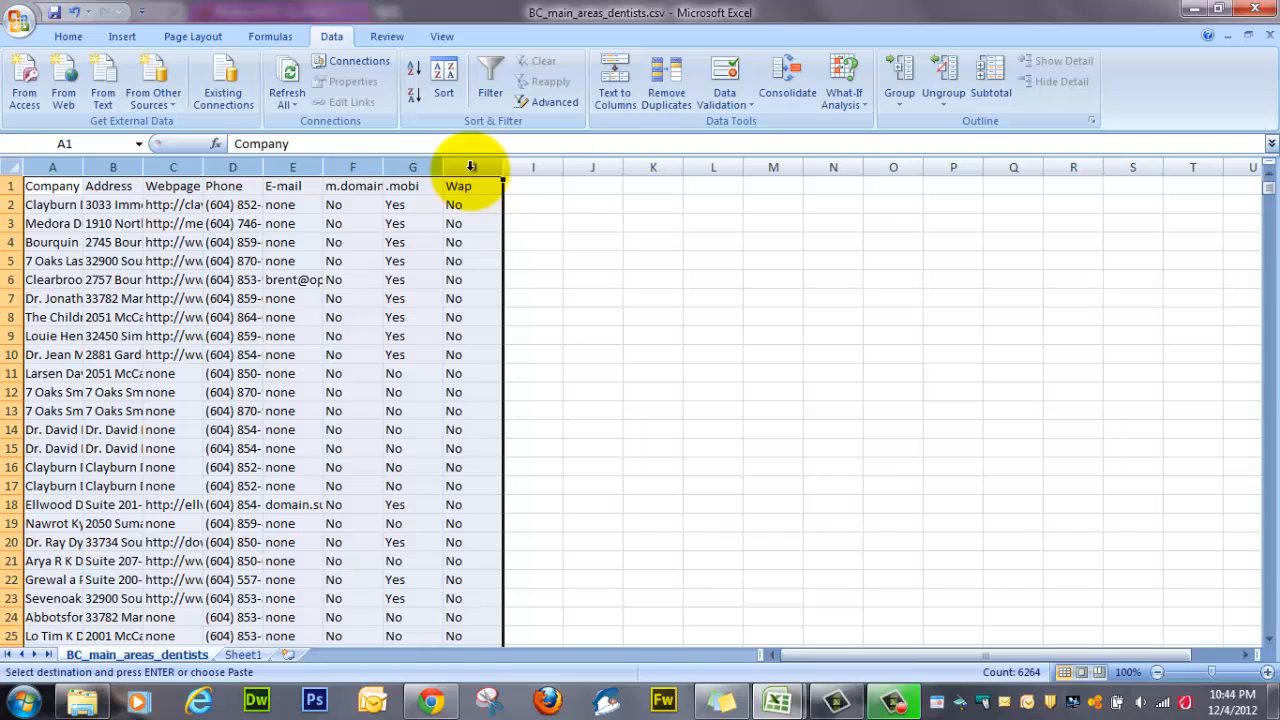
double_click(85, 166)
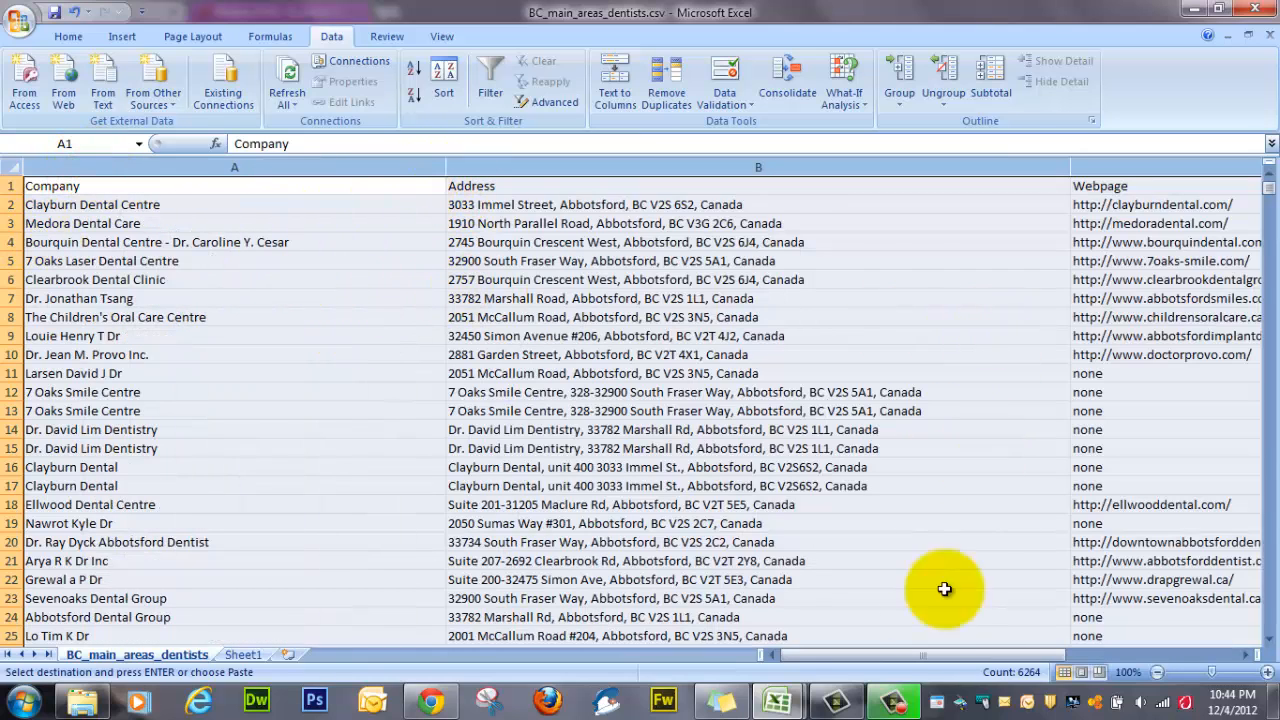
left_click_drag(872, 654, 790, 658)
- Auto-fit the widths of columns A through I on Sheet1 to the pasted template headings and descriptions
left_click(245, 654)
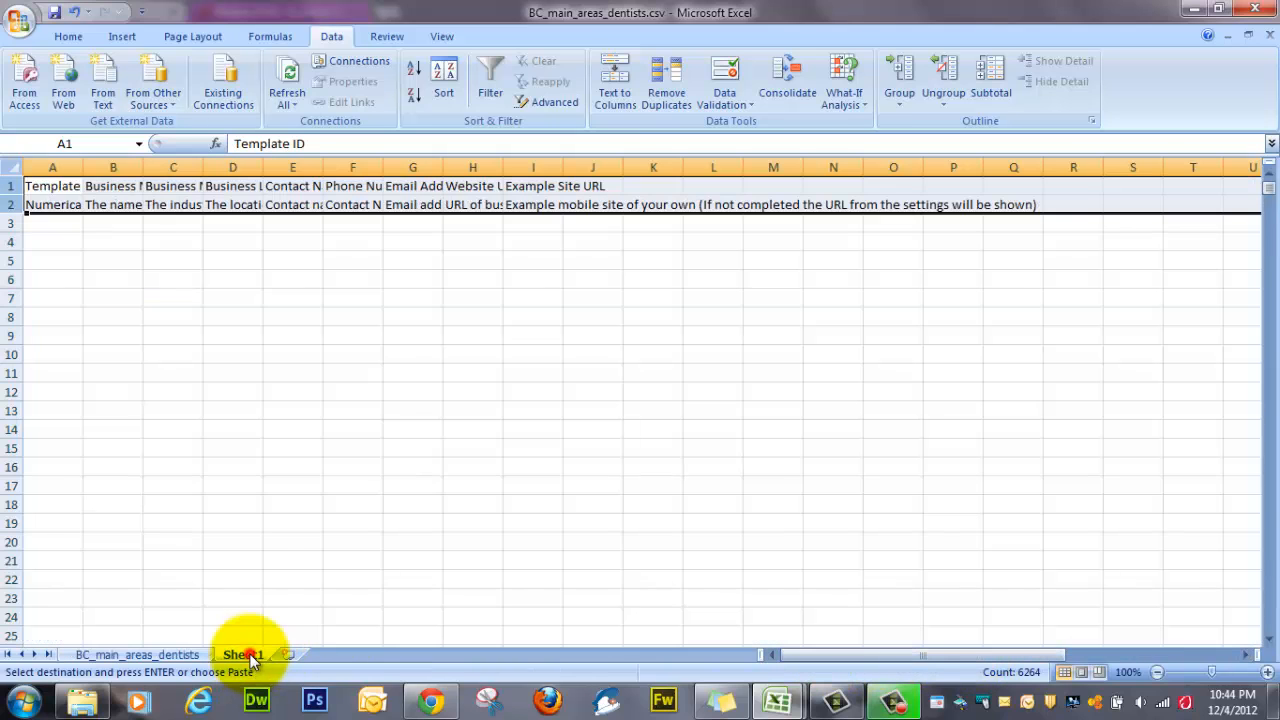
left_click_drag(53, 167, 551, 198)
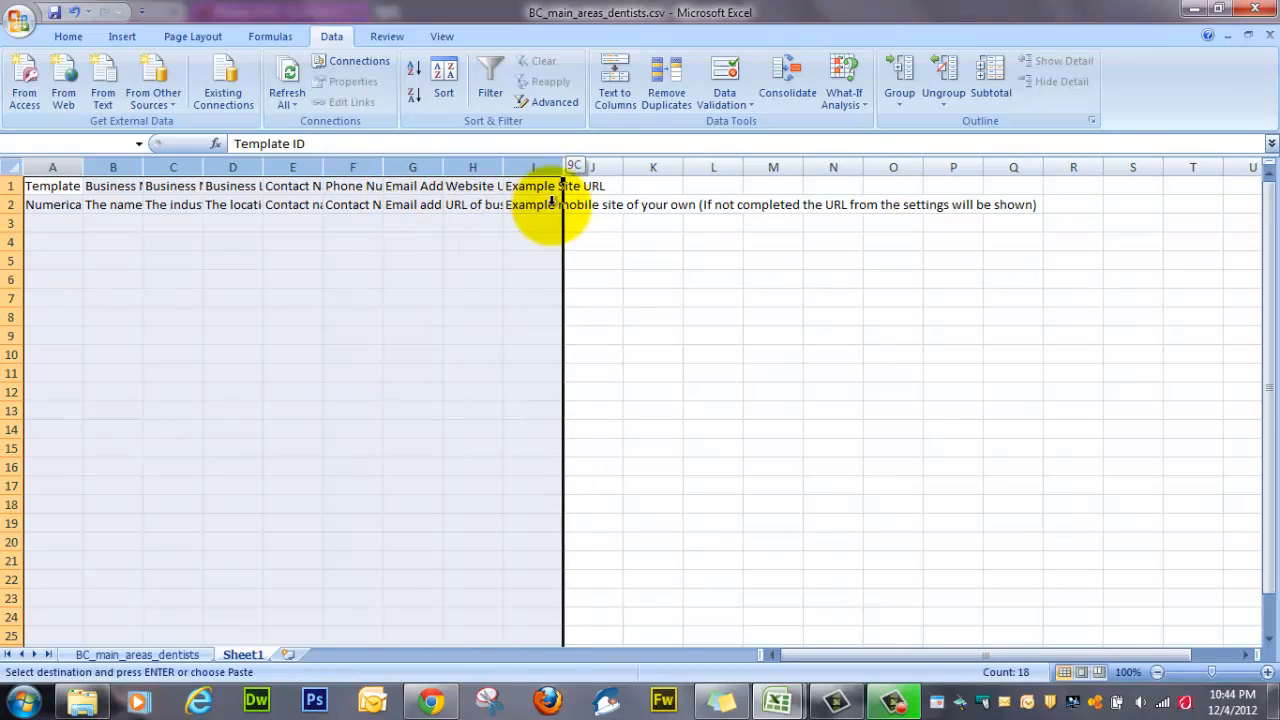
double_click(443, 166)
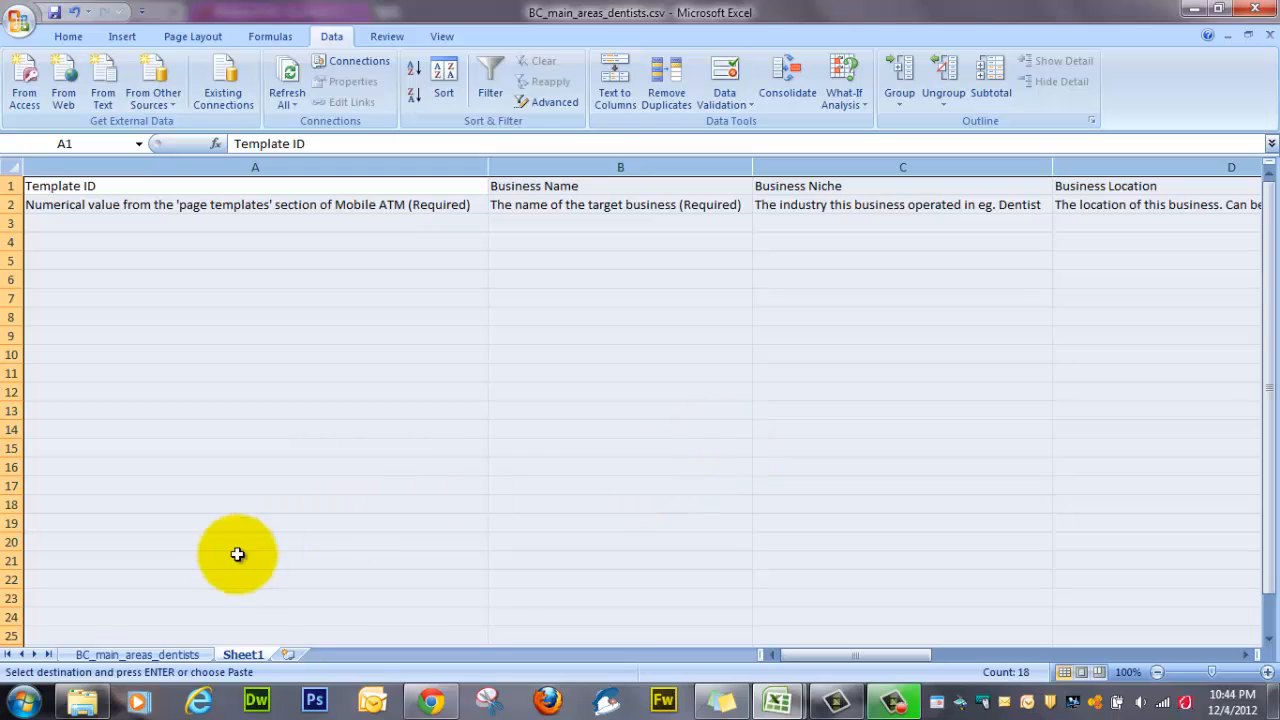
- Look through the E-mail column on the BC_main_areas_dentists sheet for missing and repeated entries
left_click(157, 654)
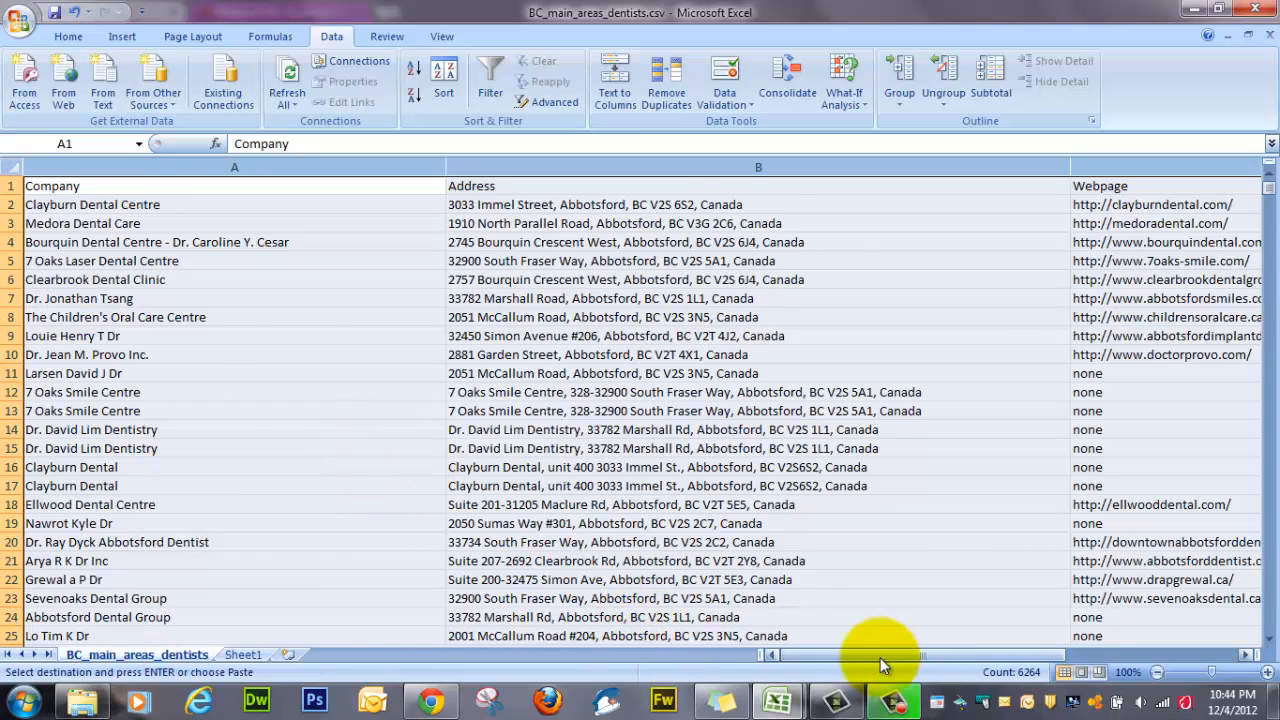
left_click_drag(880, 657, 1025, 658)
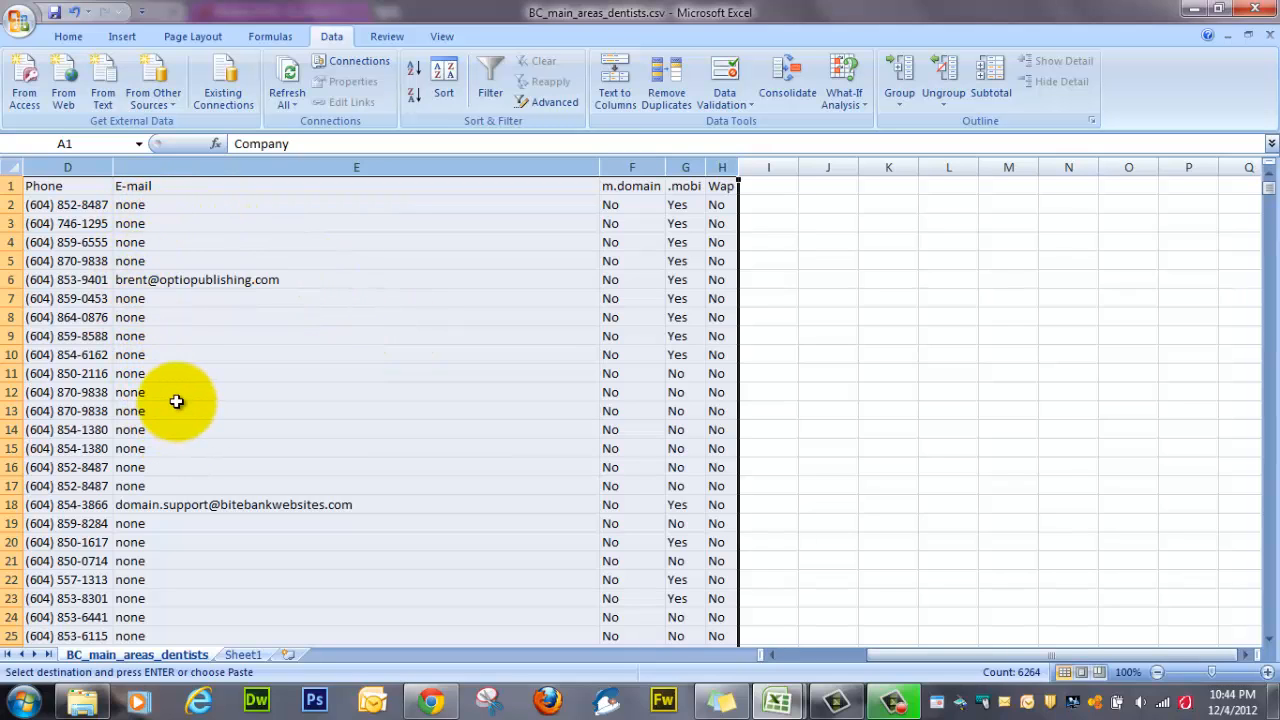
scroll(146, 296, "down", 3)
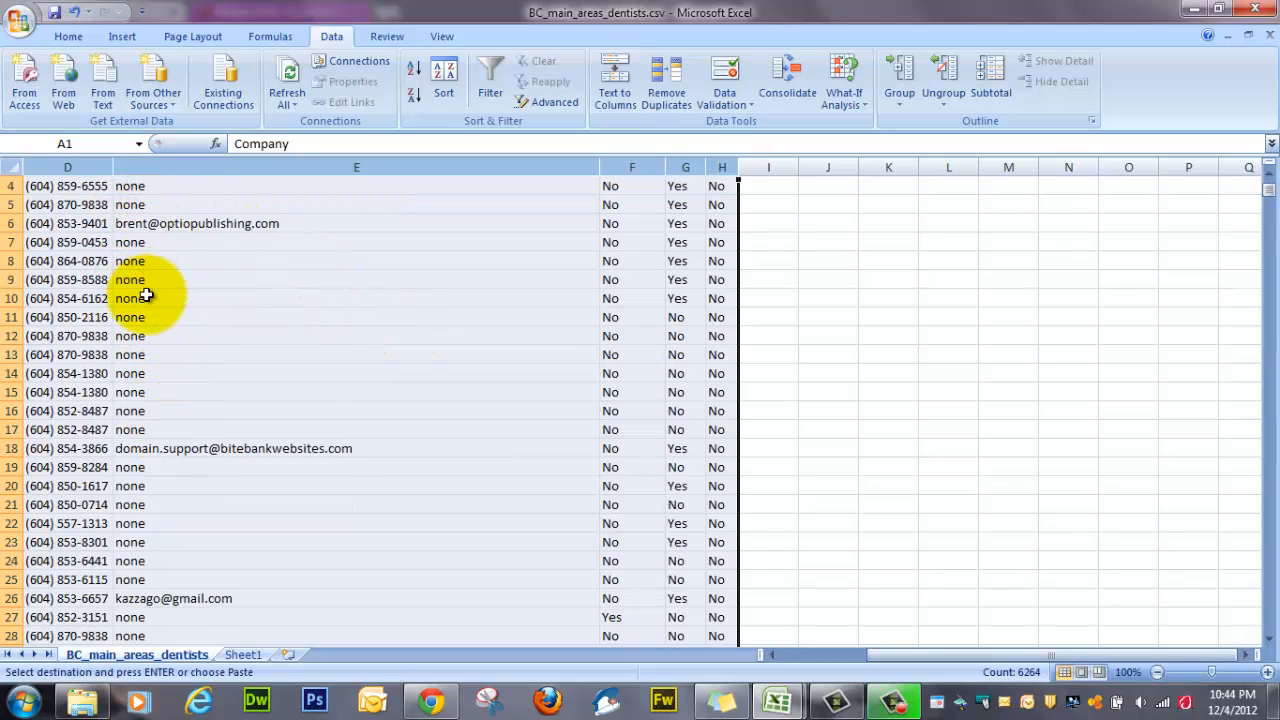
scroll(146, 296, "down", 3)
scroll(146, 298, "down", 4)
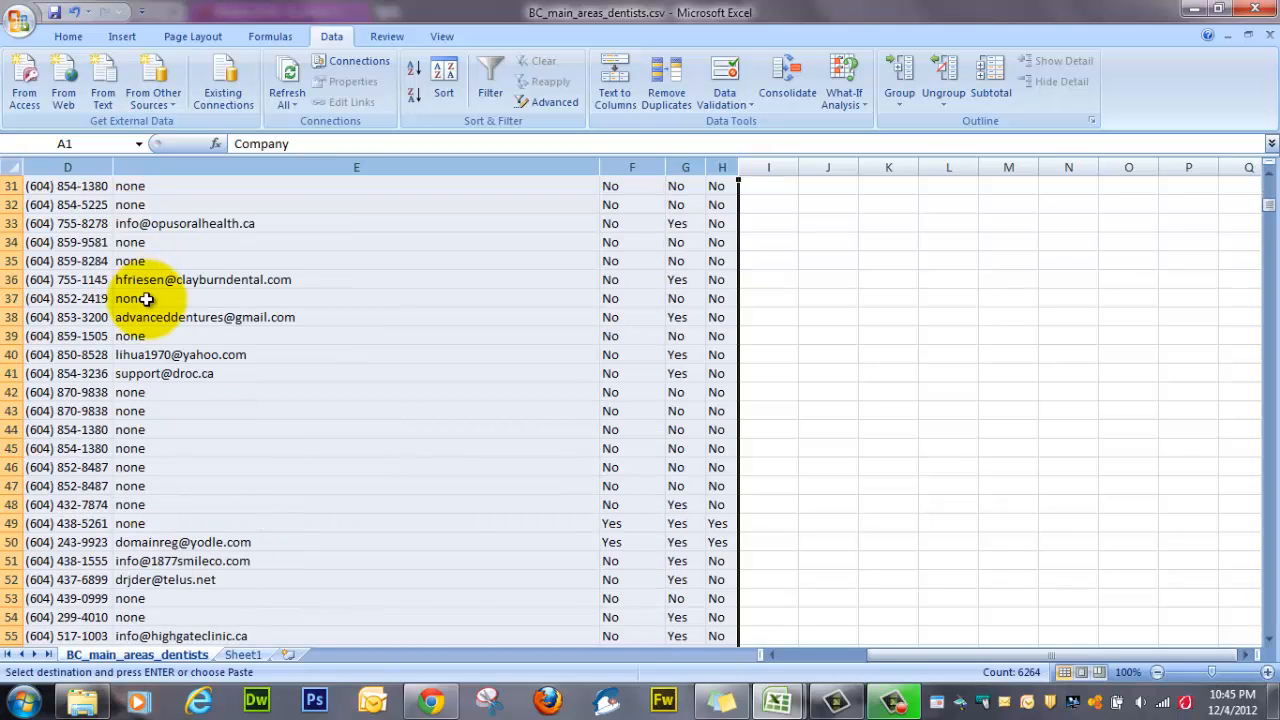
scroll(160, 300, "down", 5)
scroll(163, 320, "down", 3)
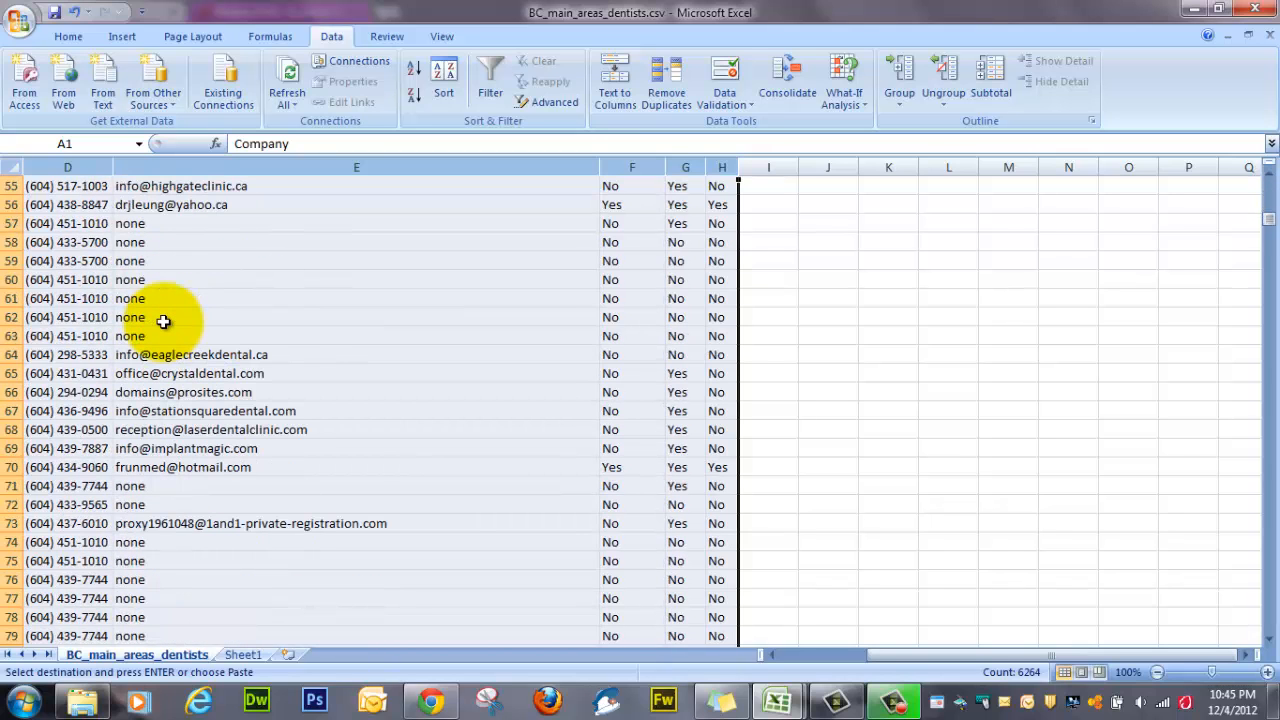
scroll(177, 366, "down", 5)
scroll(182, 369, "down", 16)
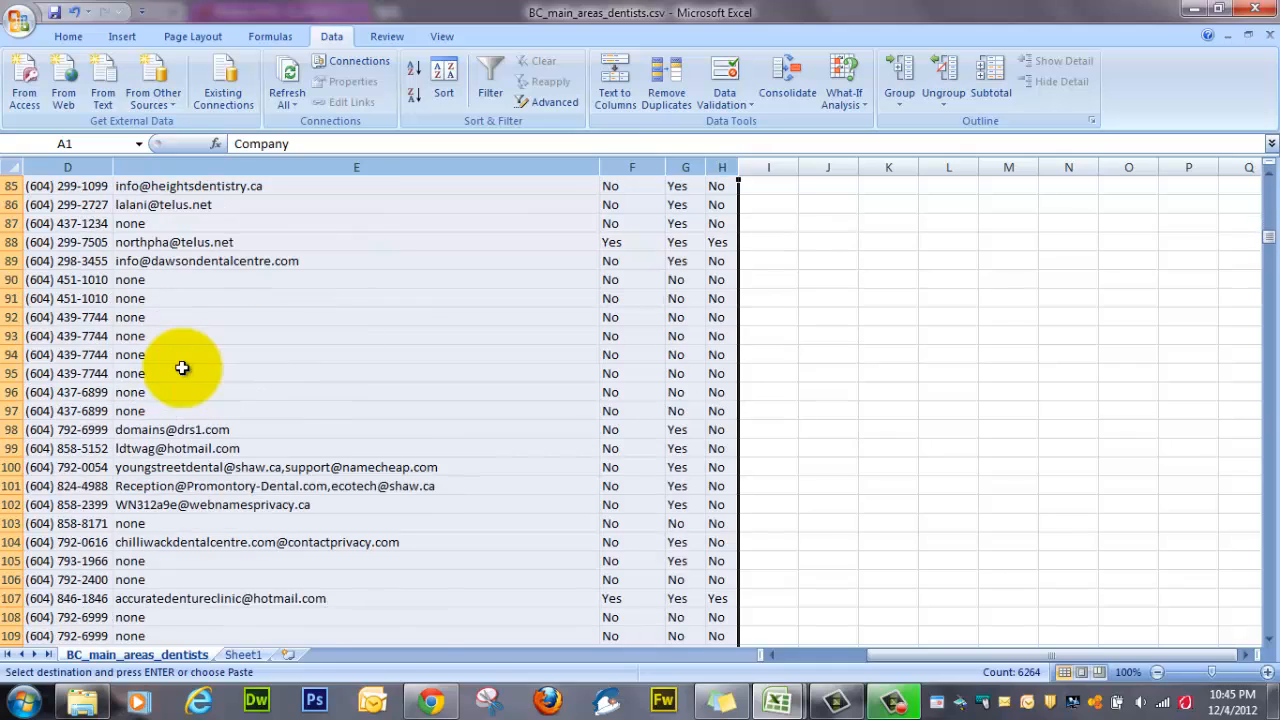
scroll(185, 370, "up", 20)
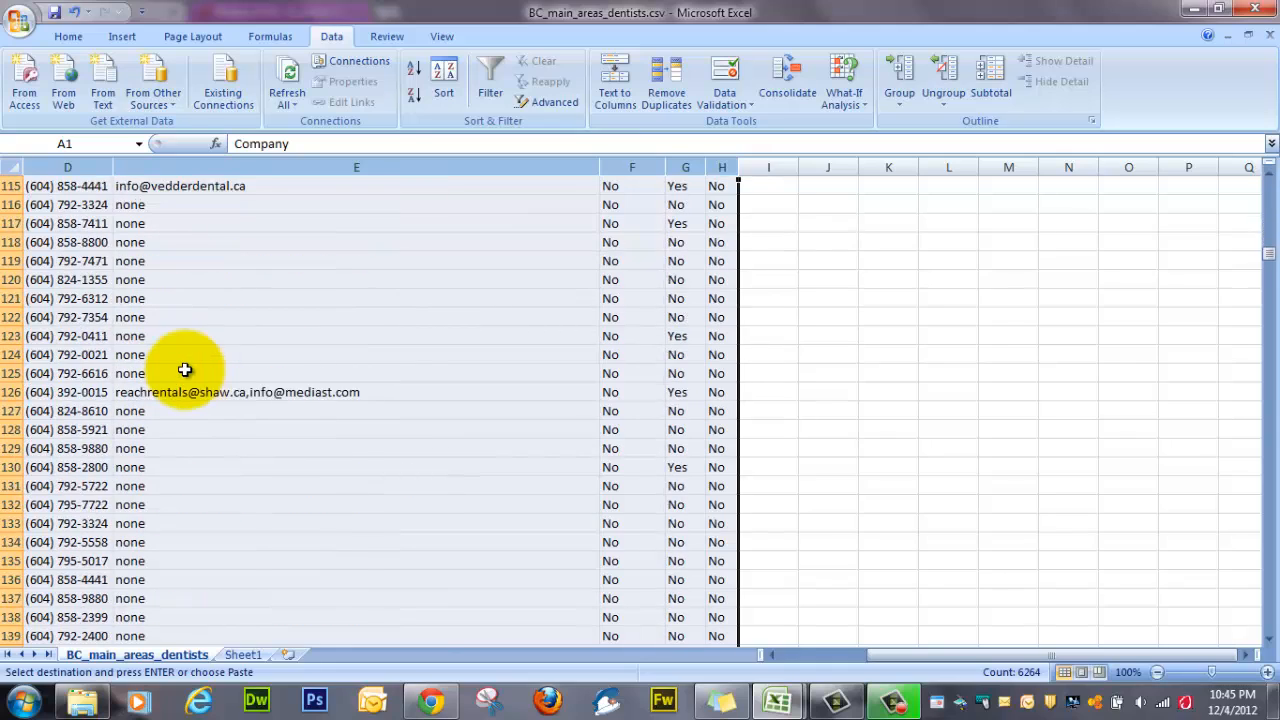
scroll(185, 370, "up", 13)
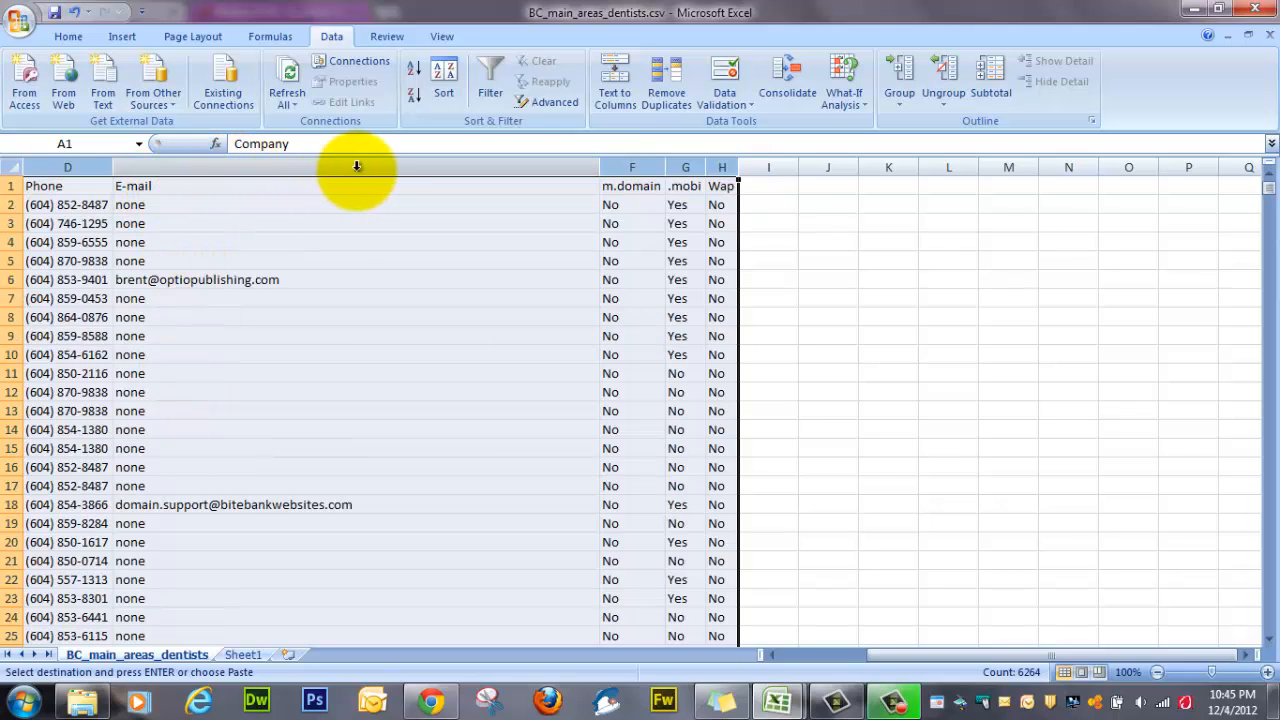
- Remove duplicate rows from the dentist list, comparing only column E, the E-mail column
left_click(199, 193)
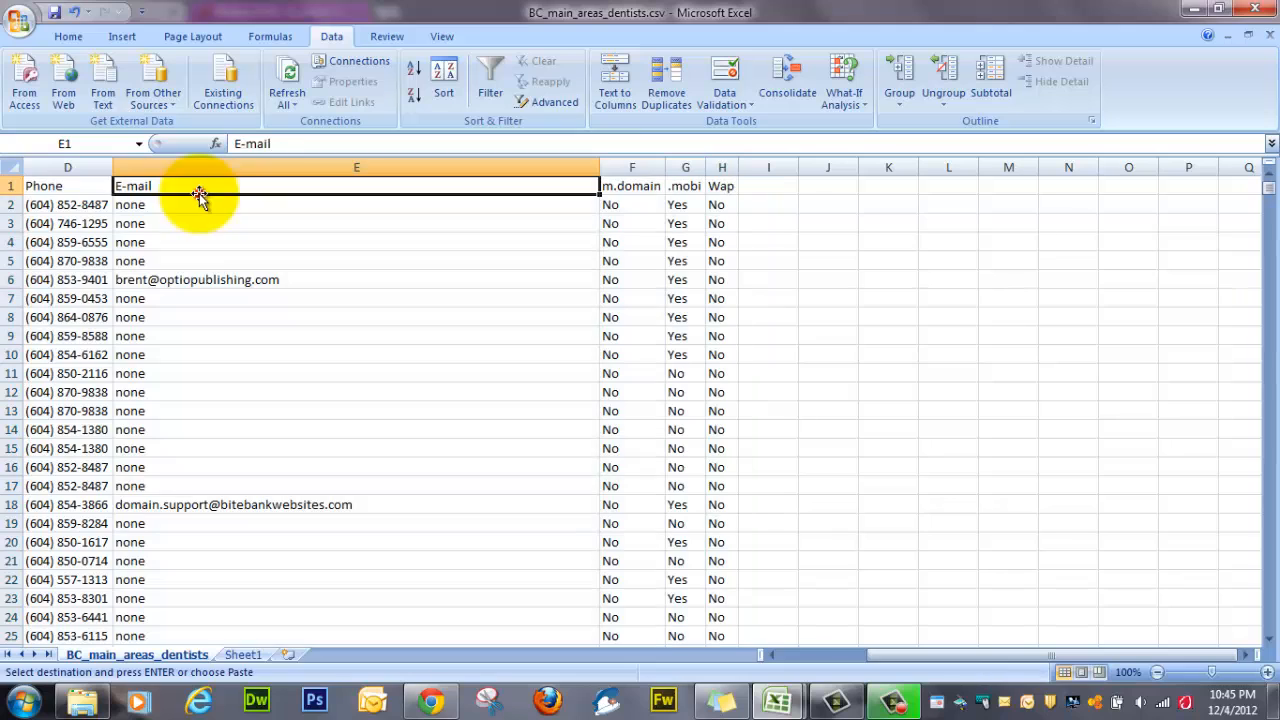
left_click(332, 36)
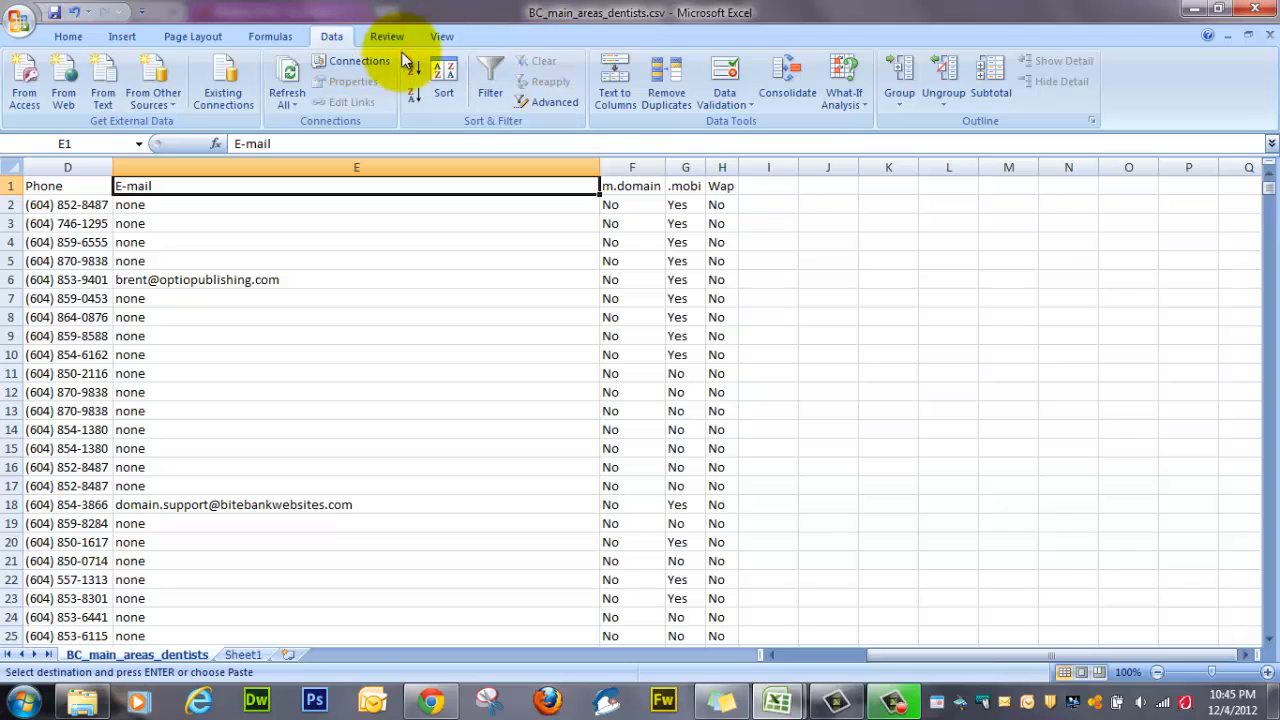
left_click(659, 97)
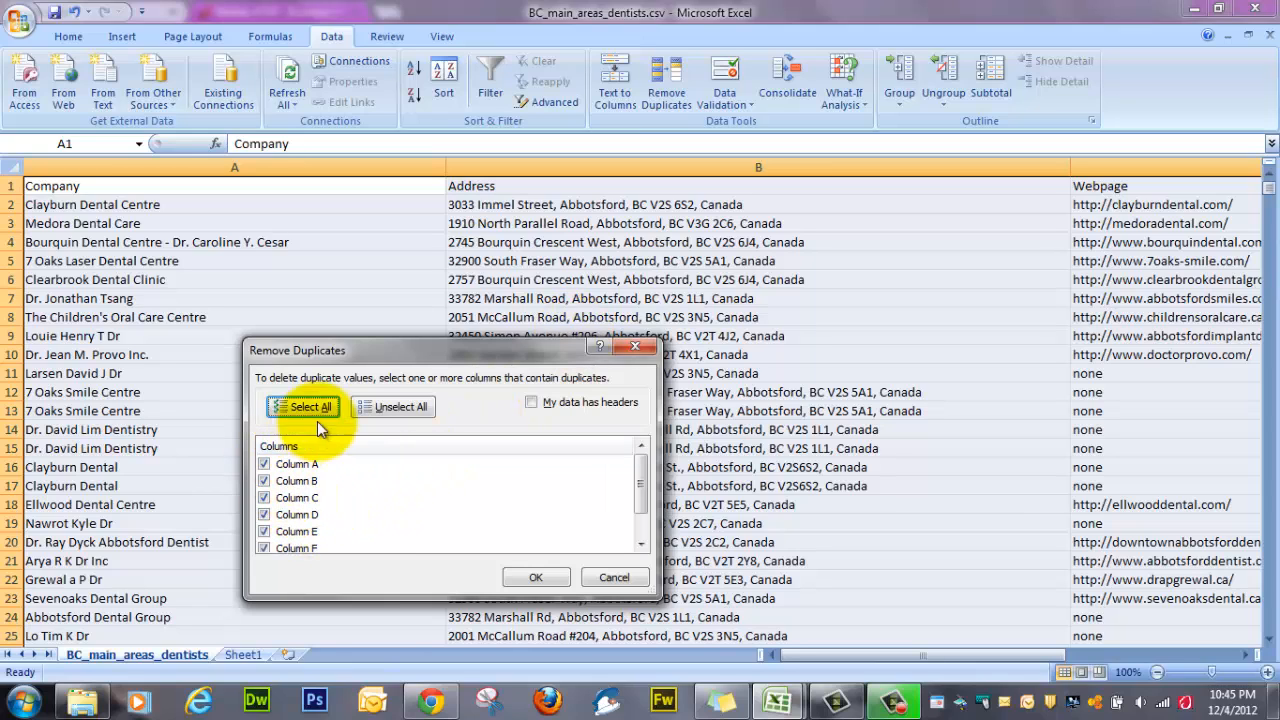
left_click(390, 408)
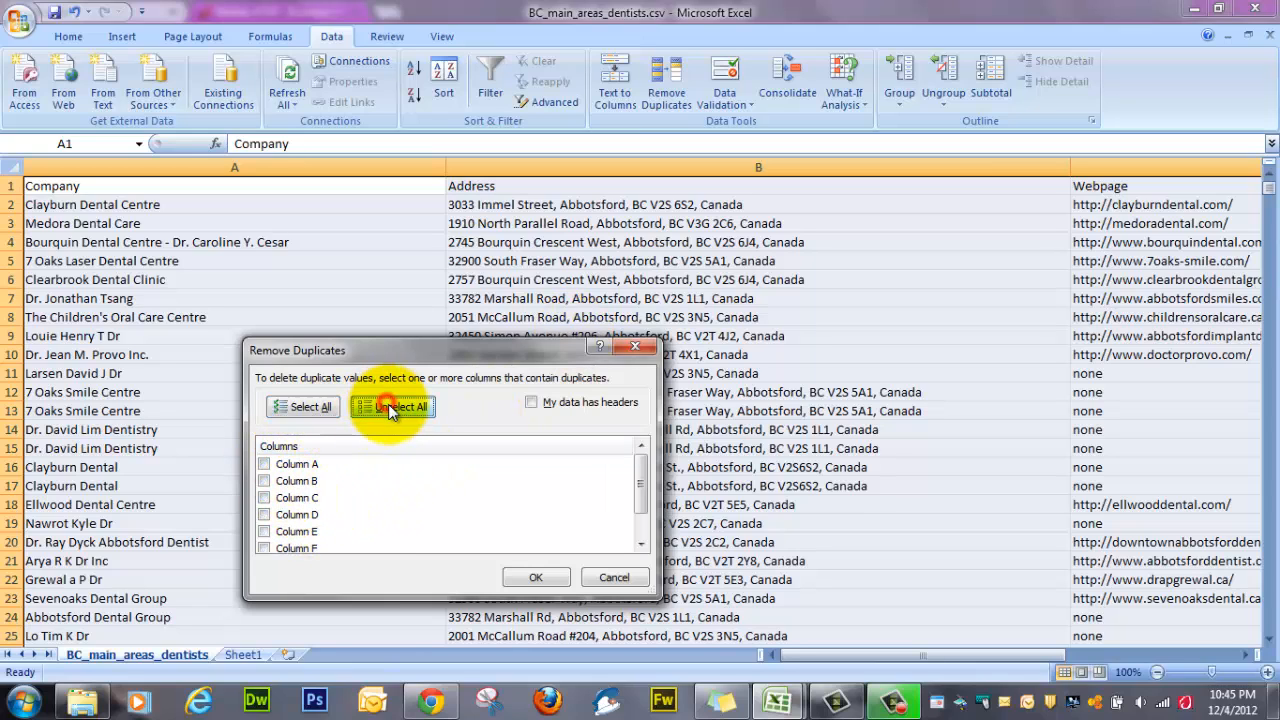
left_click(264, 531)
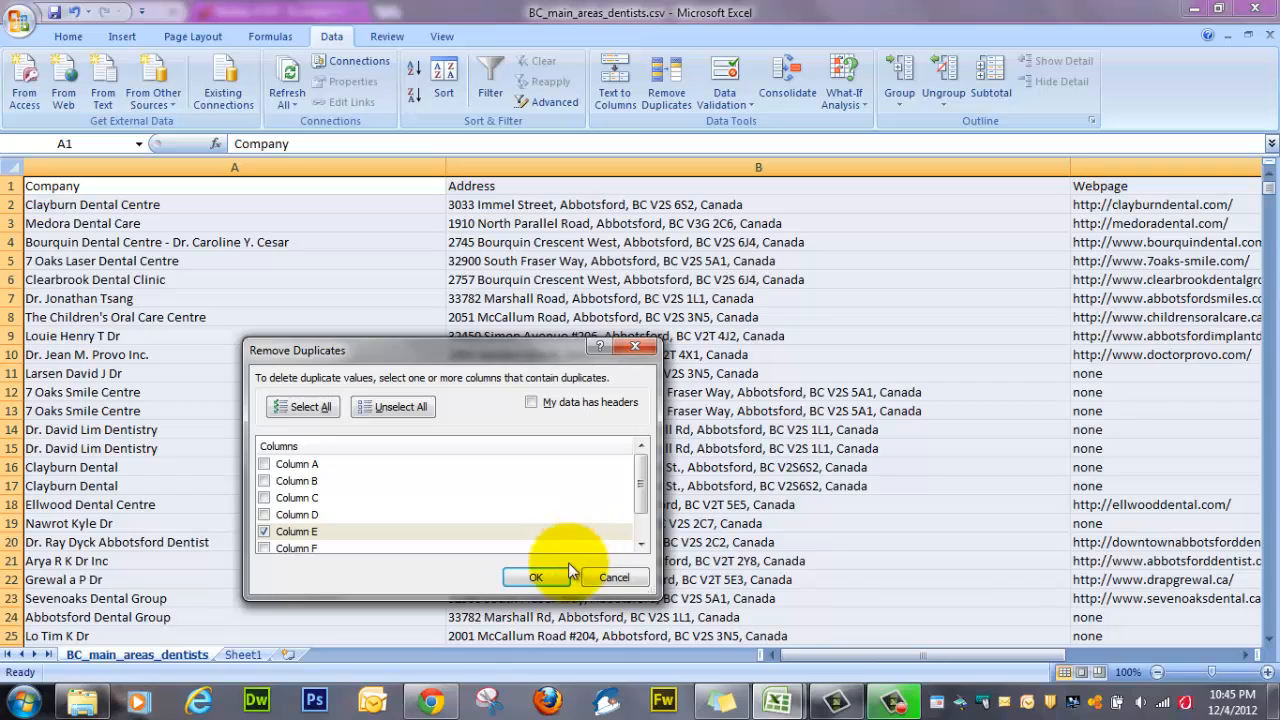
left_click(540, 580)
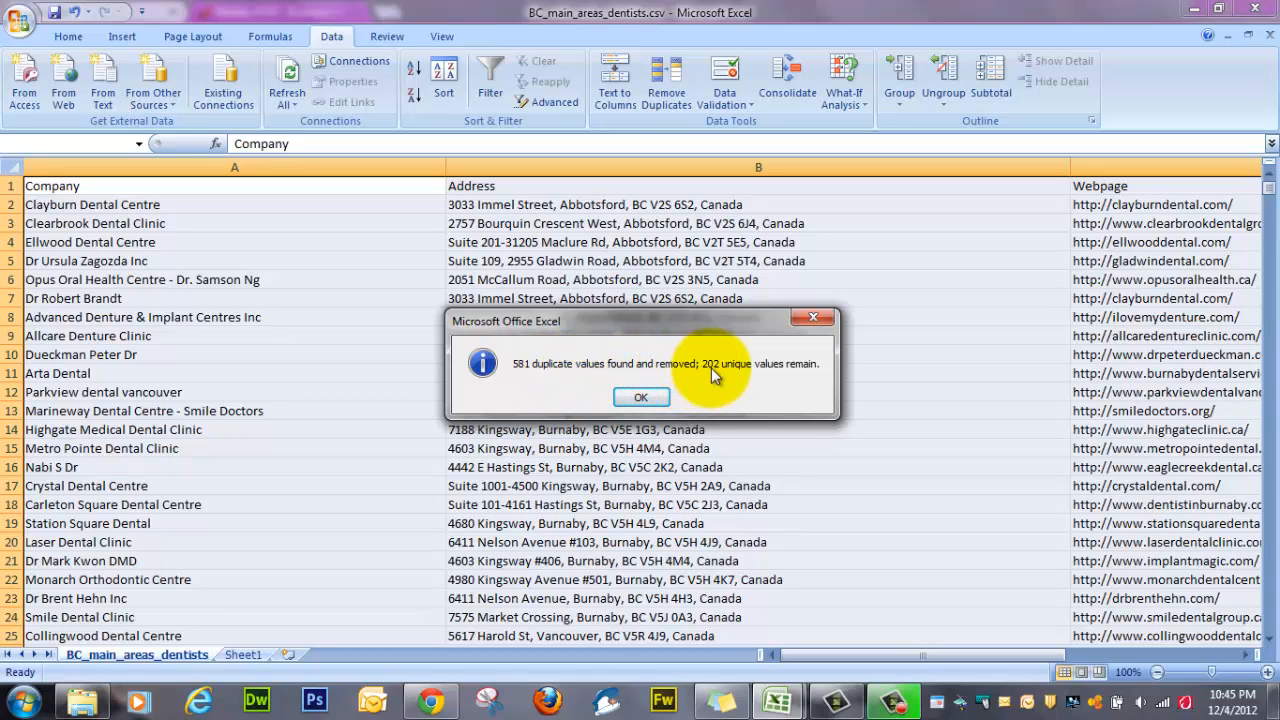
- Delete row 2, whose E-mail entry is none, from the dentist list and check the remaining e-mail addresses through the last row
left_click(648, 397)
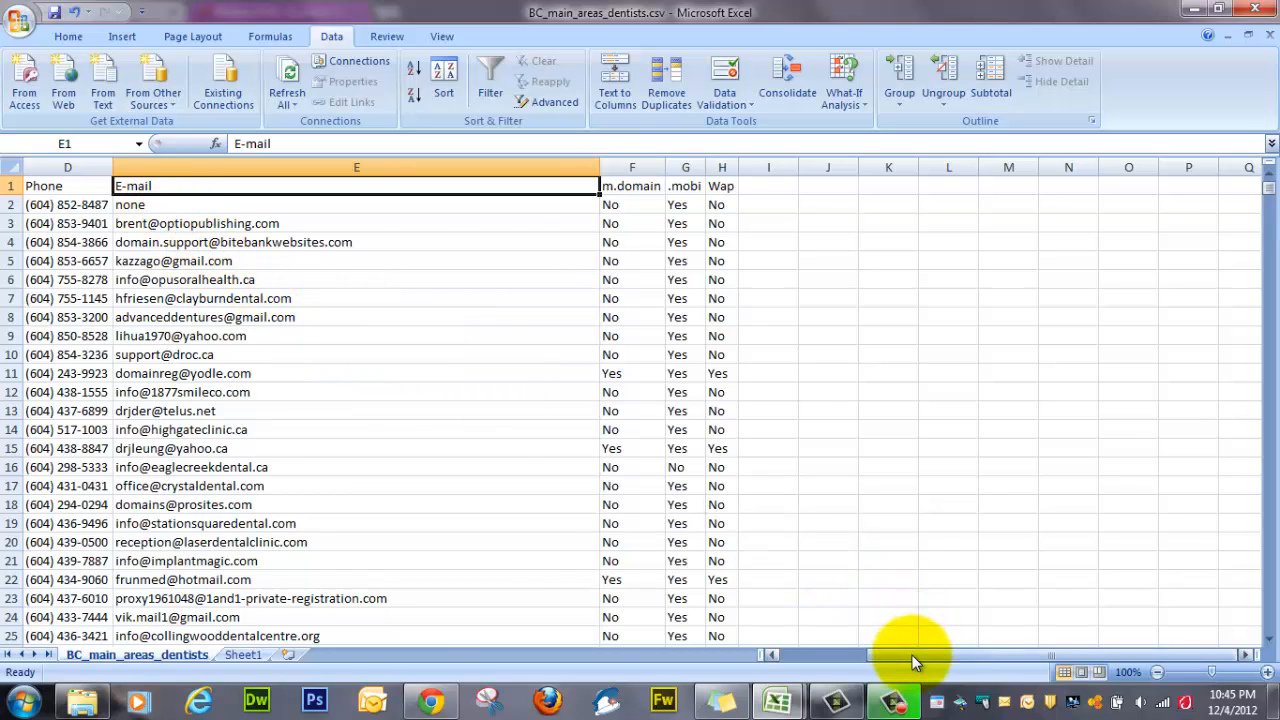
left_click_drag(912, 655, 803, 650)
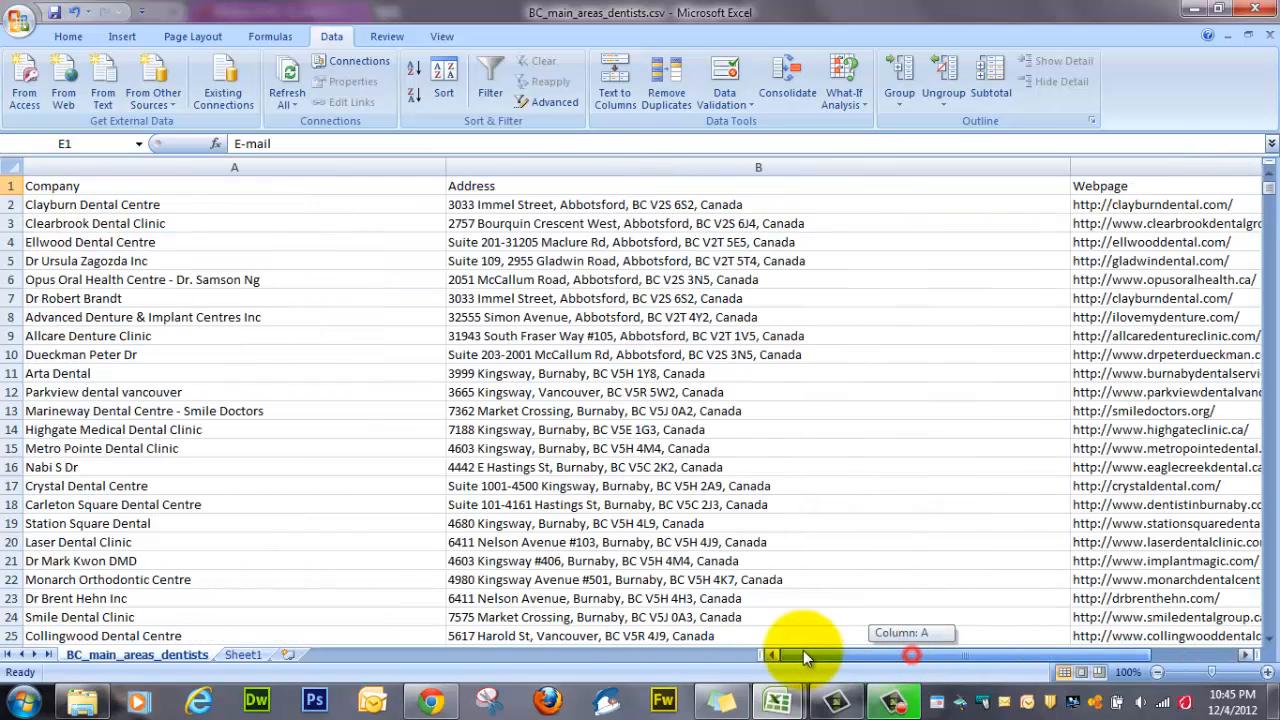
left_click(13, 204)
right_click(20, 212)
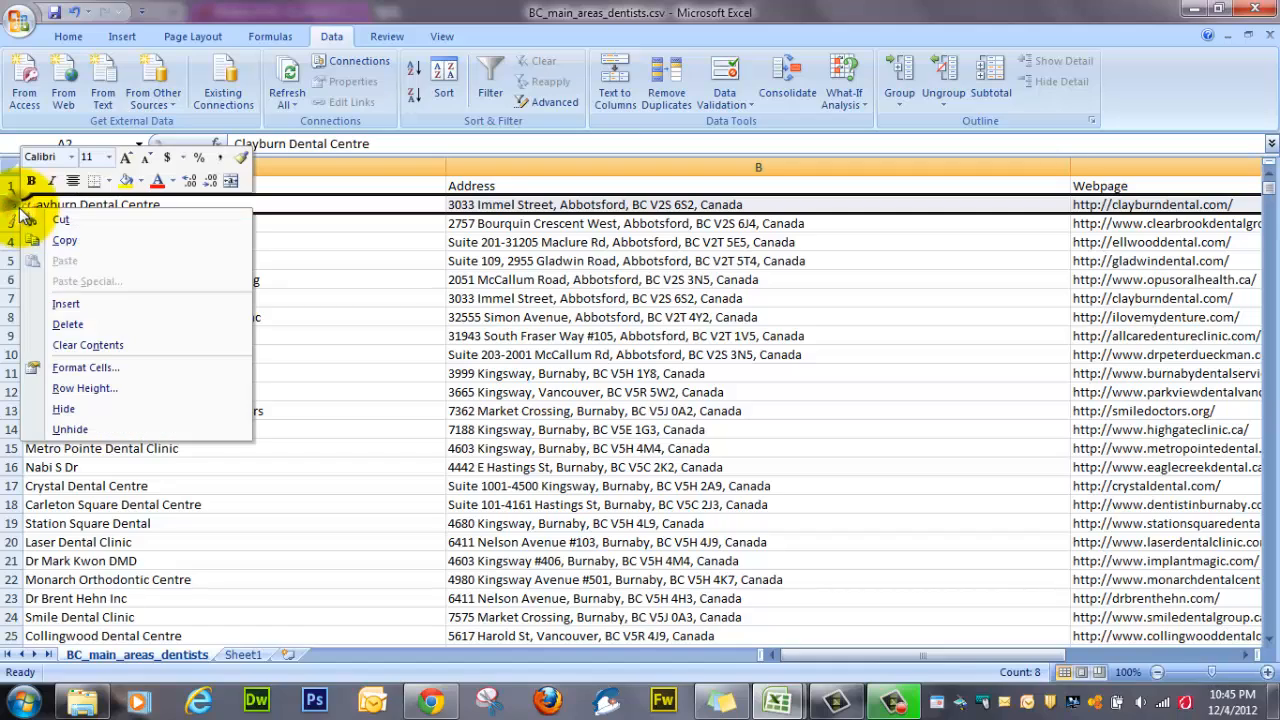
left_click(66, 324)
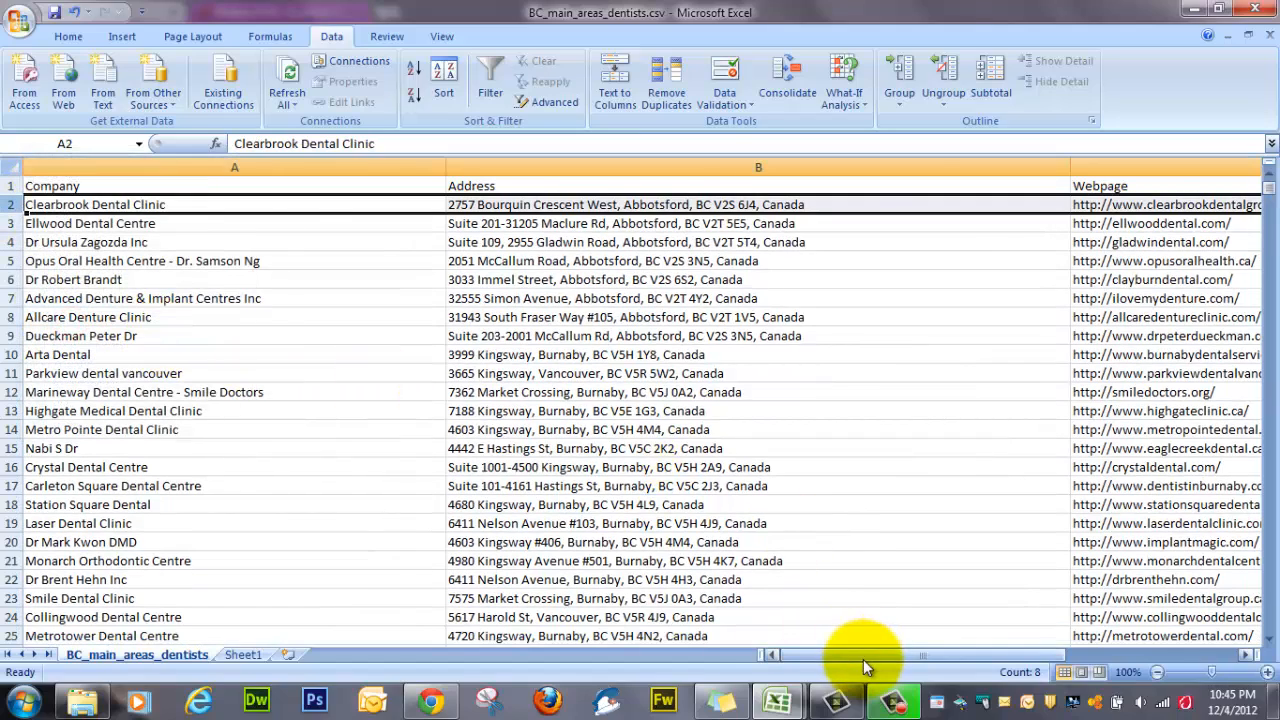
left_click_drag(863, 659, 958, 650)
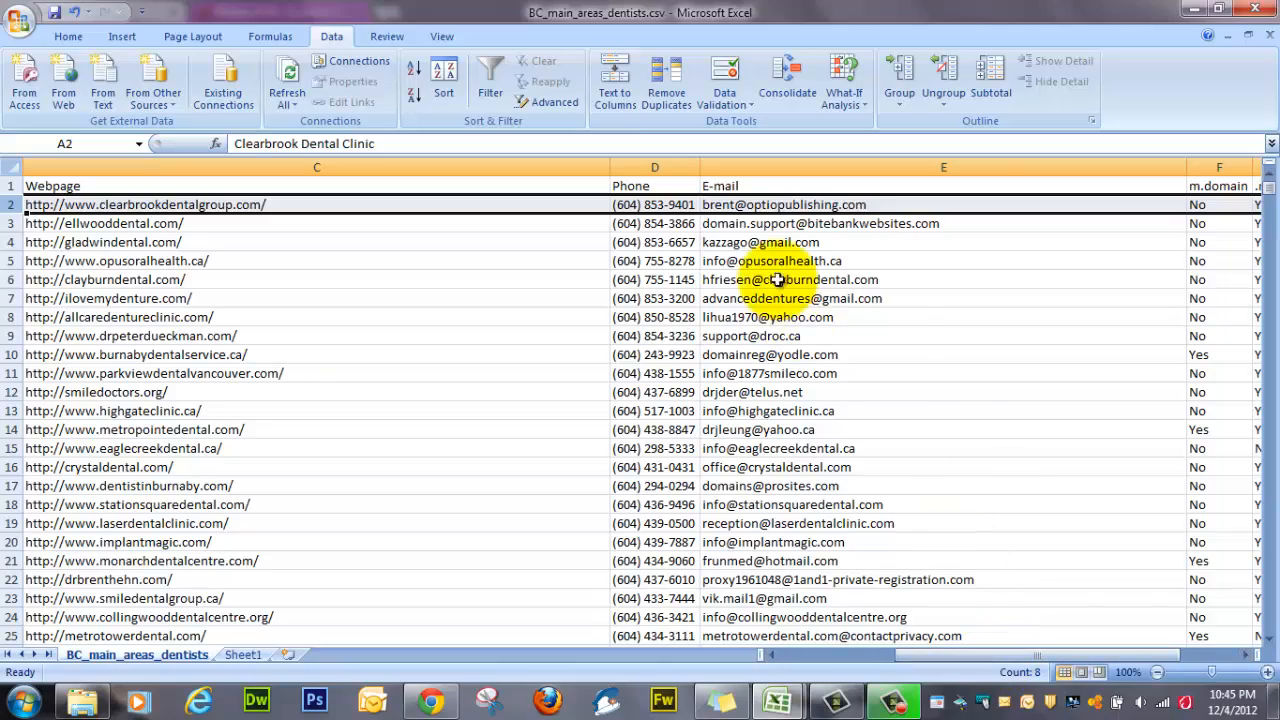
scroll(884, 493, "down", 20)
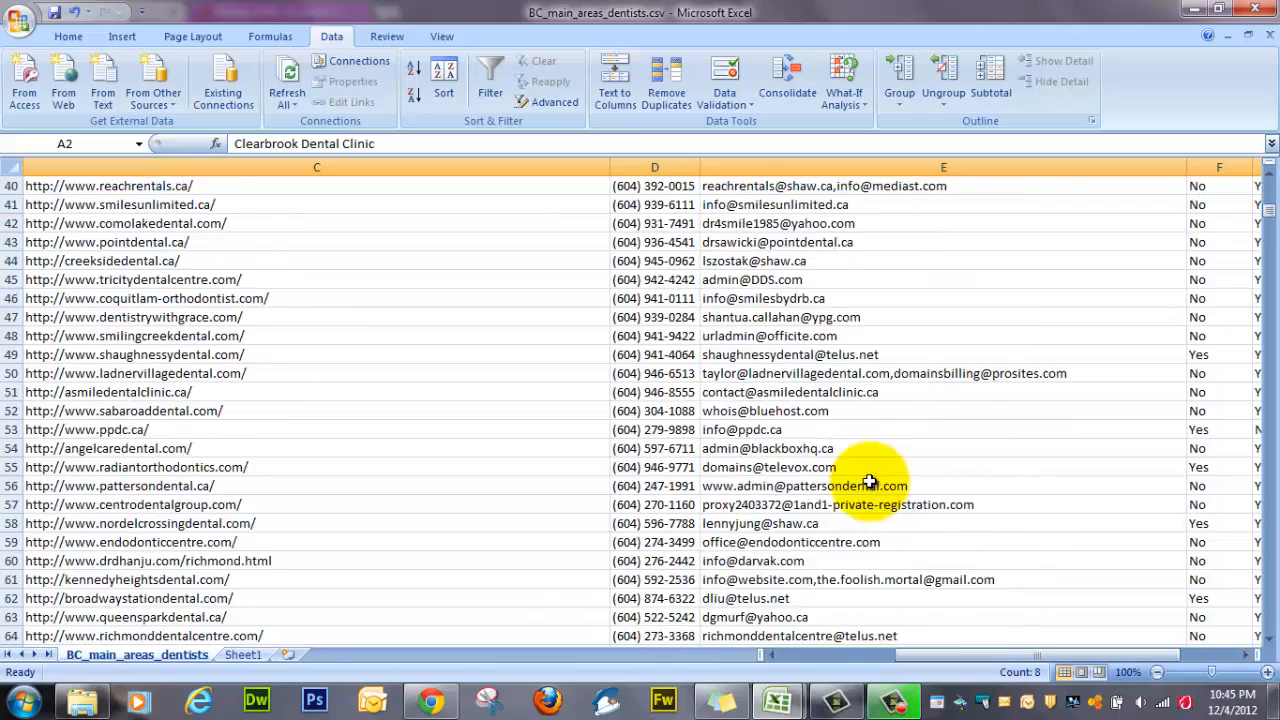
scroll(868, 481, "down", 20)
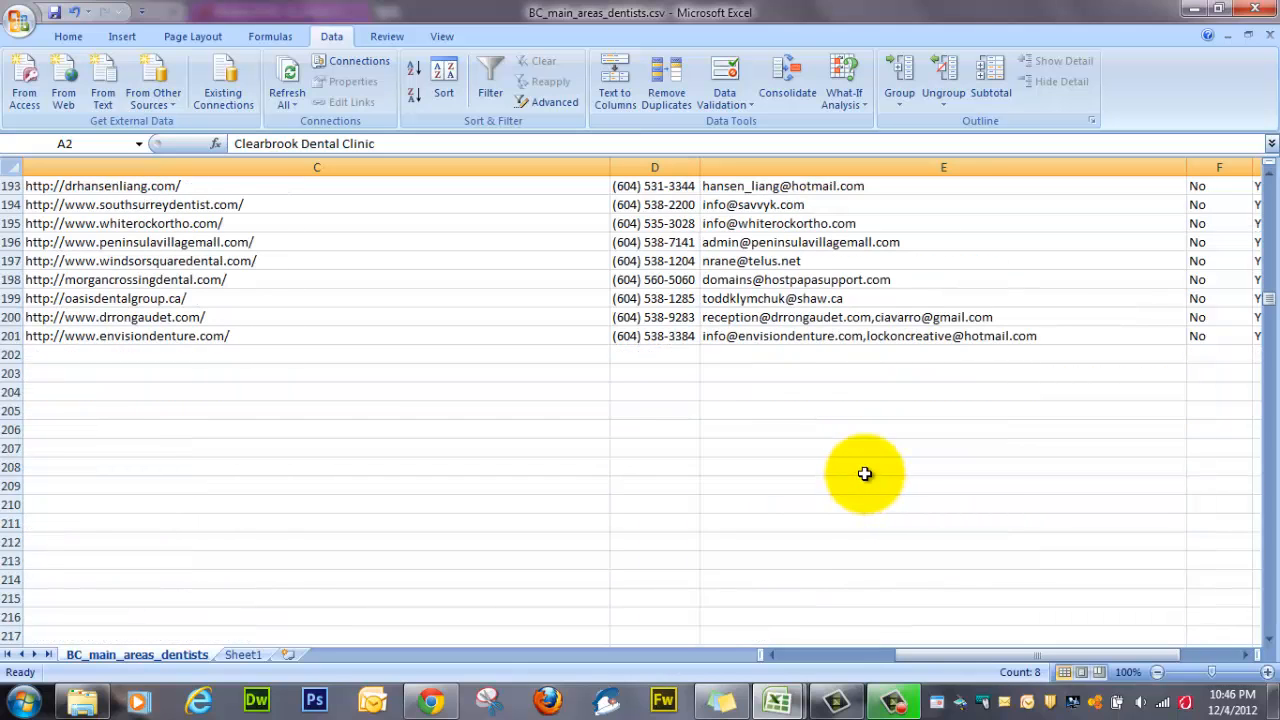
scroll(865, 474, "up", 20)
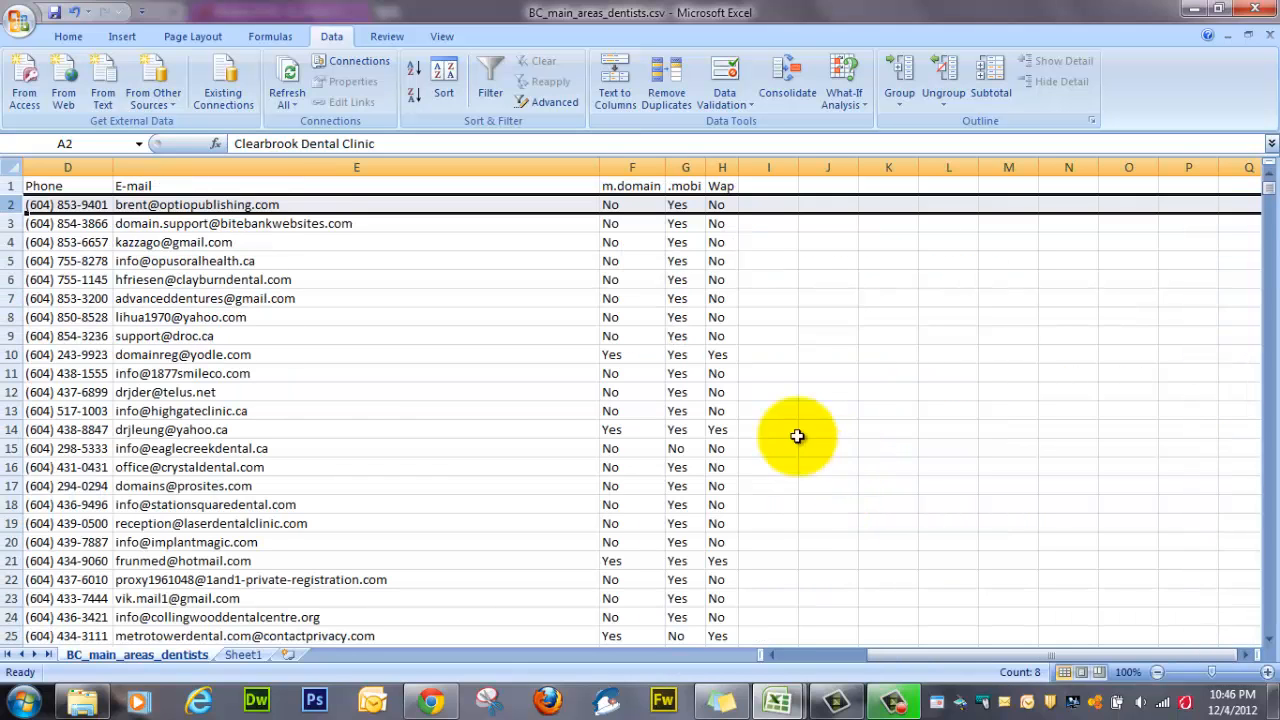
- Start a formula in Sheet1's Business Name cell B2 that references company cell A2 on BC_main_areas_dentists, and copy the formula text
left_click(244, 655)
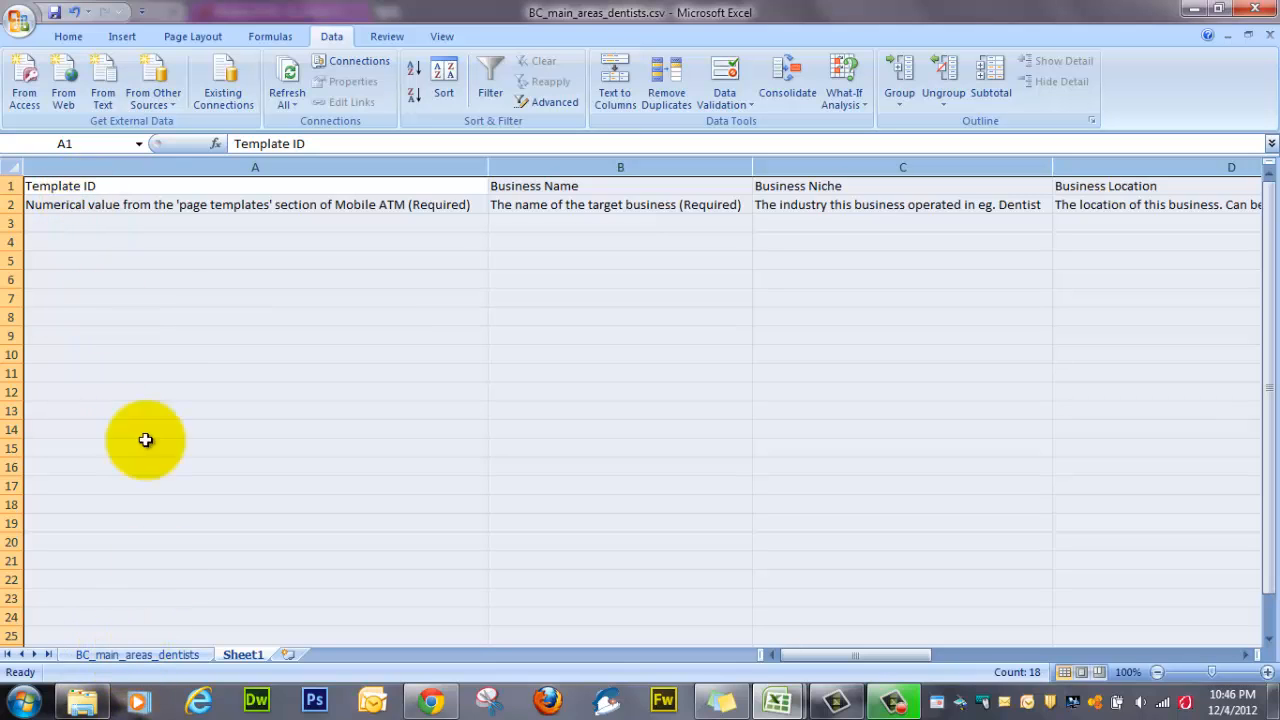
left_click(212, 207)
left_click(591, 208)
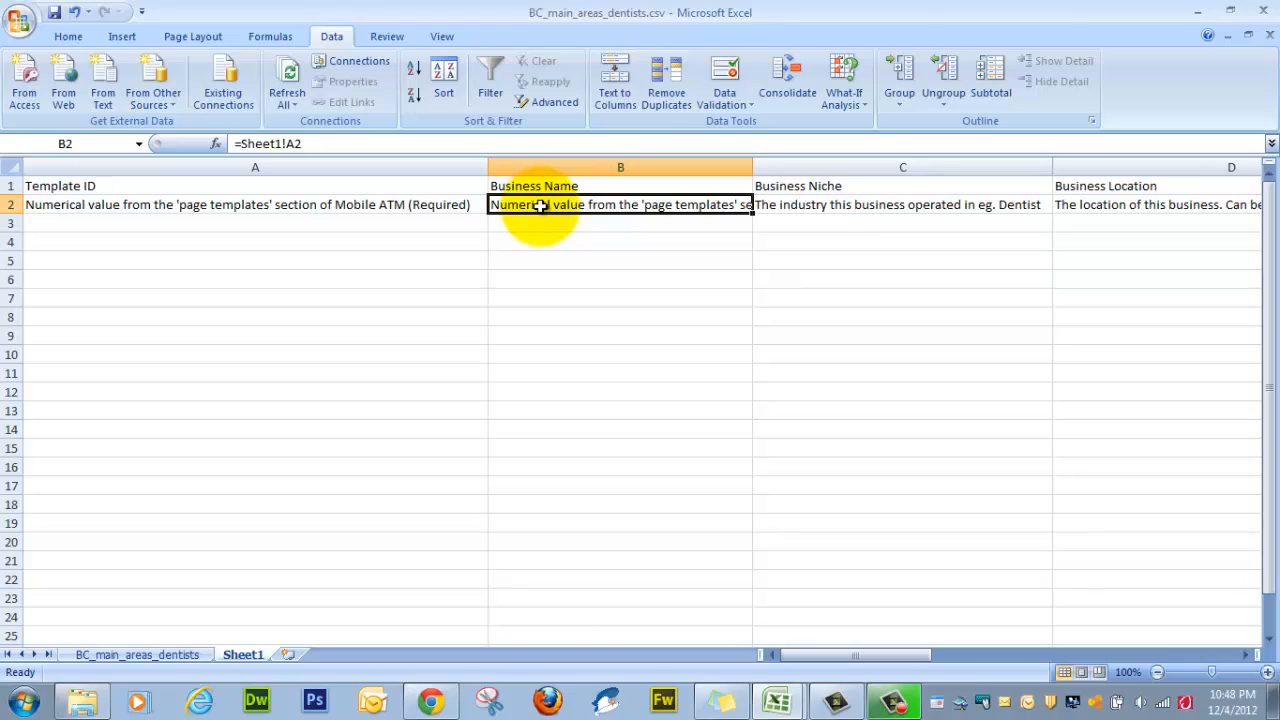
type("=")
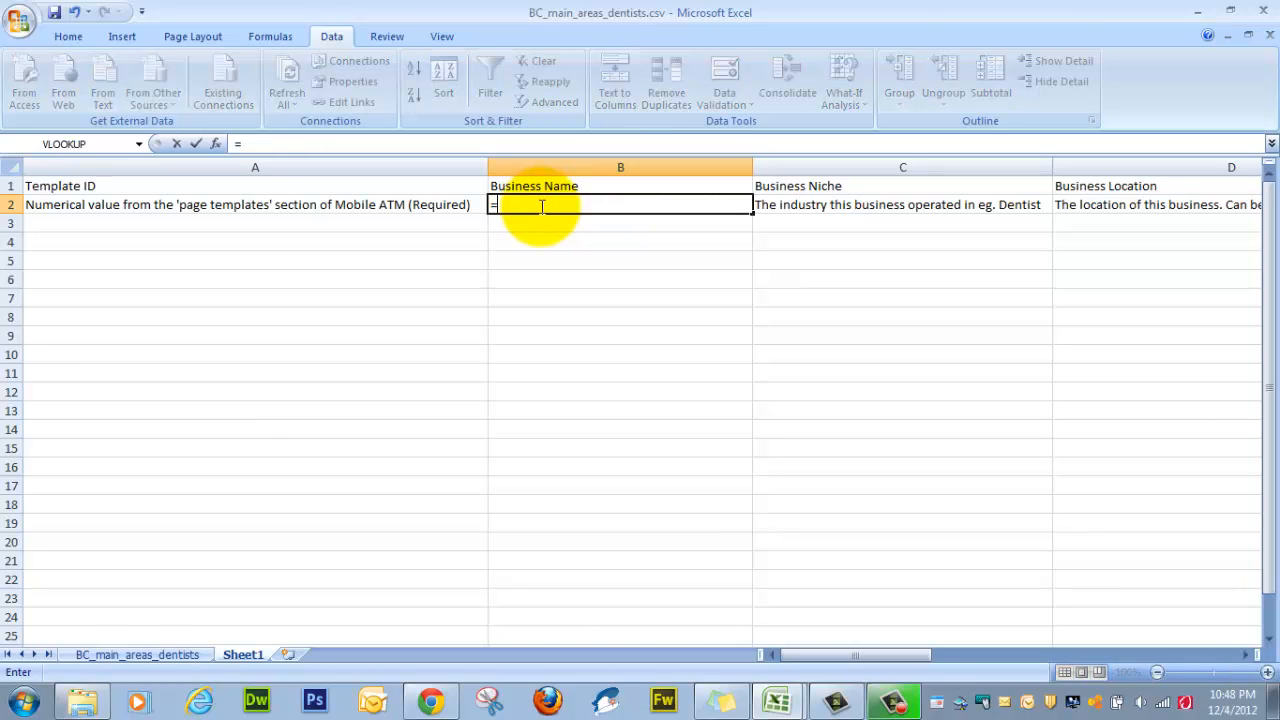
left_click(137, 654)
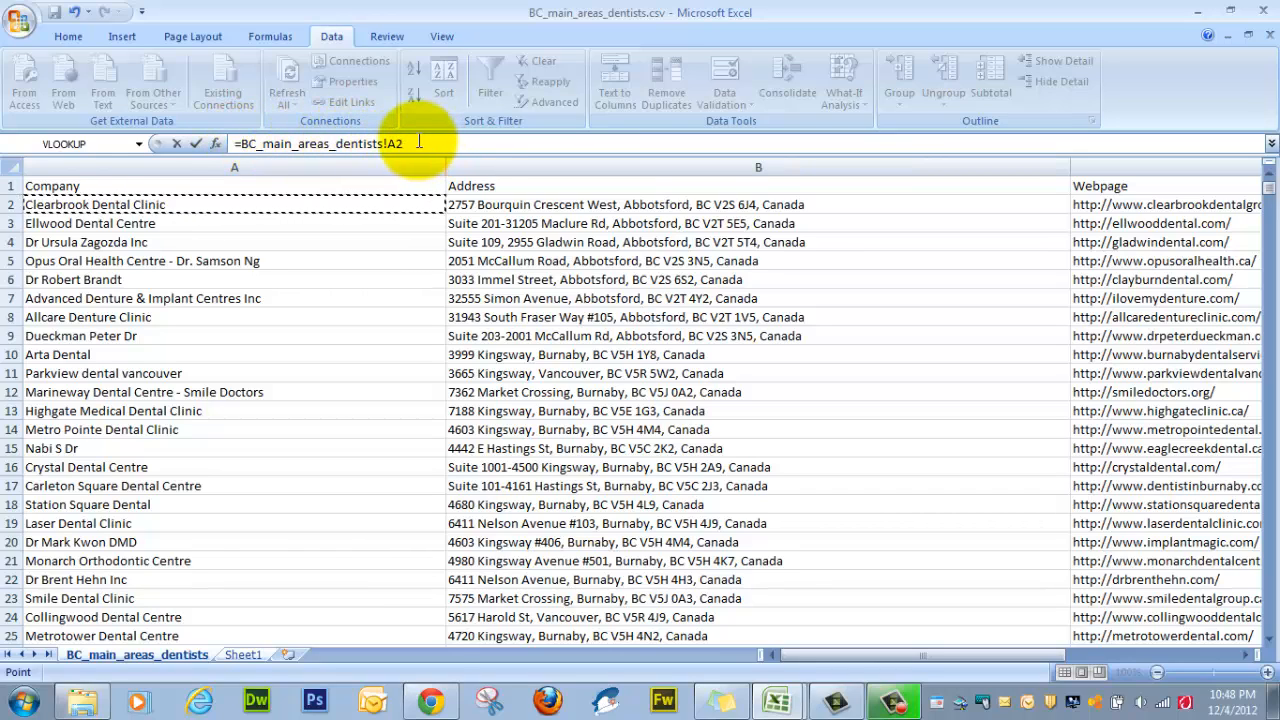
left_click_drag(419, 143, 223, 140)
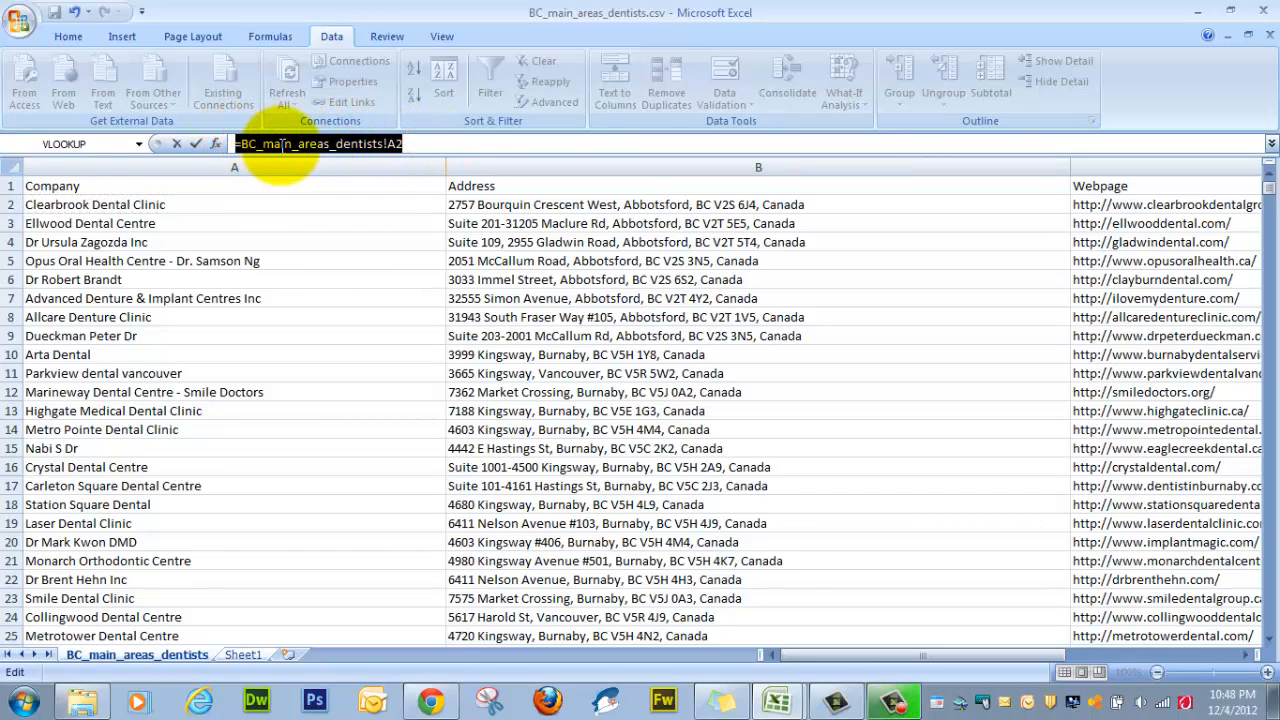
right_click(284, 147)
left_click(321, 176)
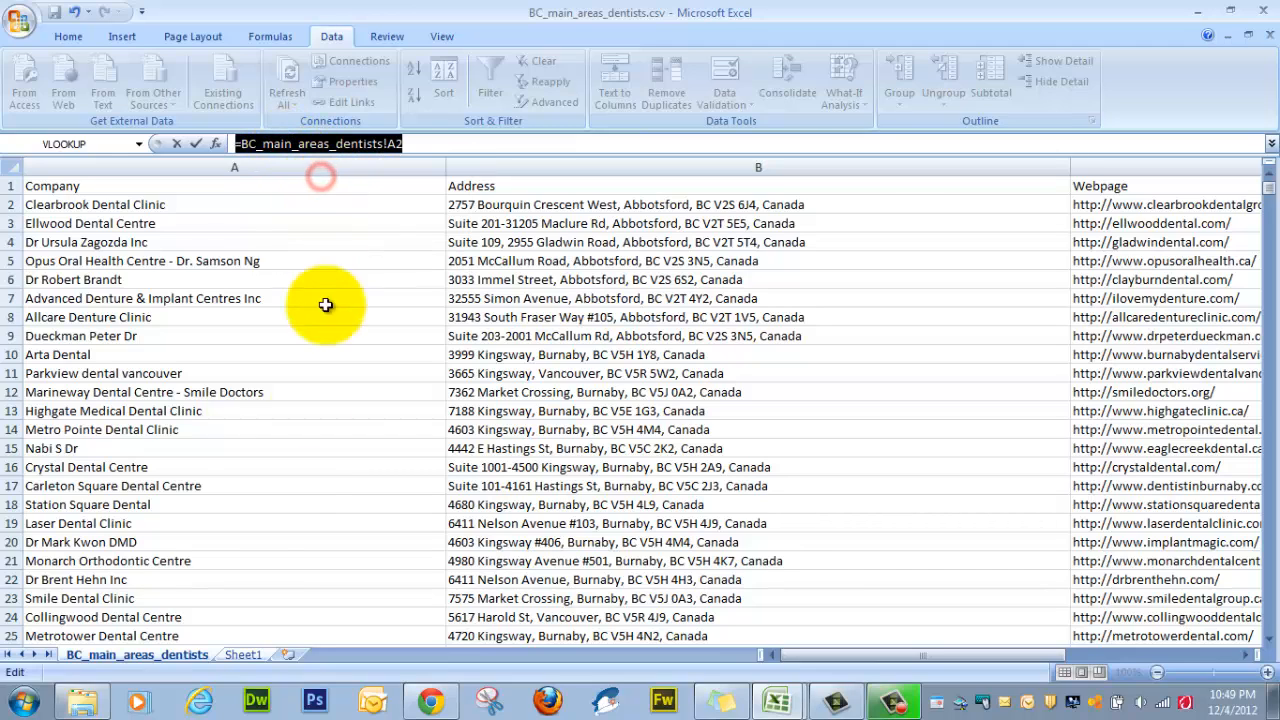
- Complete Sheet1's cell B2 with the copied formula =BC_main_areas_dentists!A2 and fill it down through B9
left_click(245, 656)
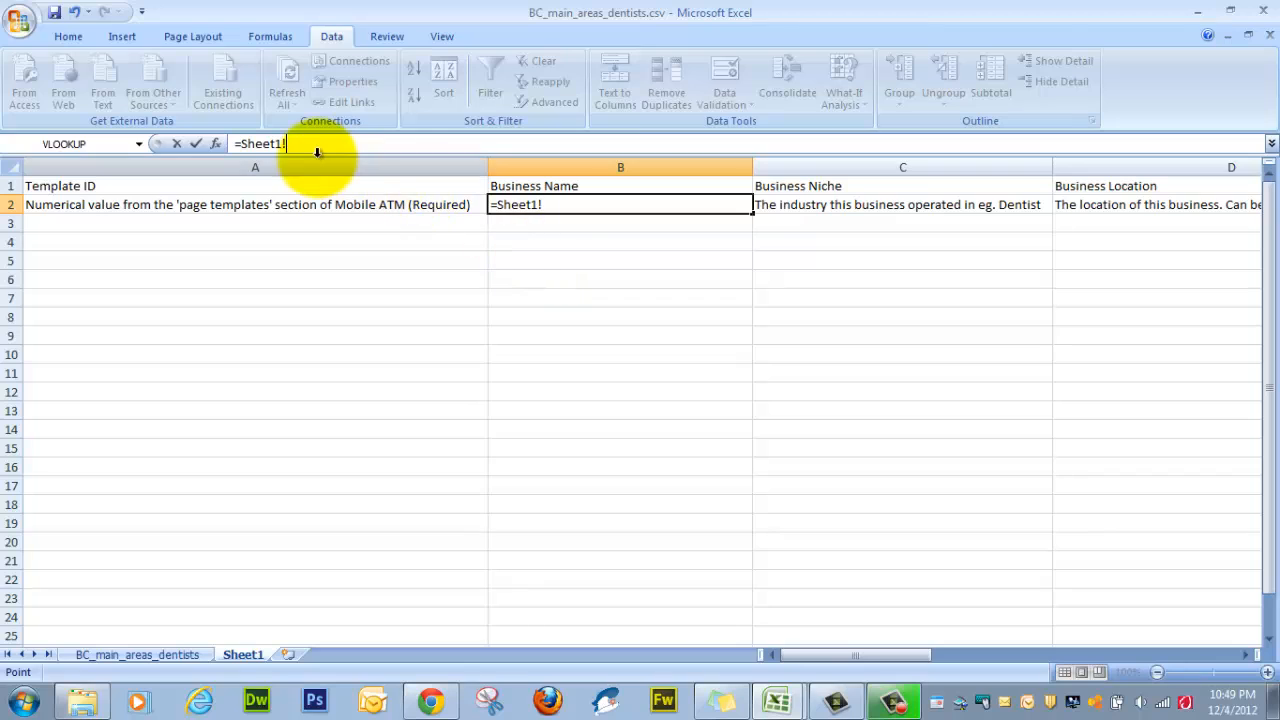
left_click_drag(320, 143, 223, 171)
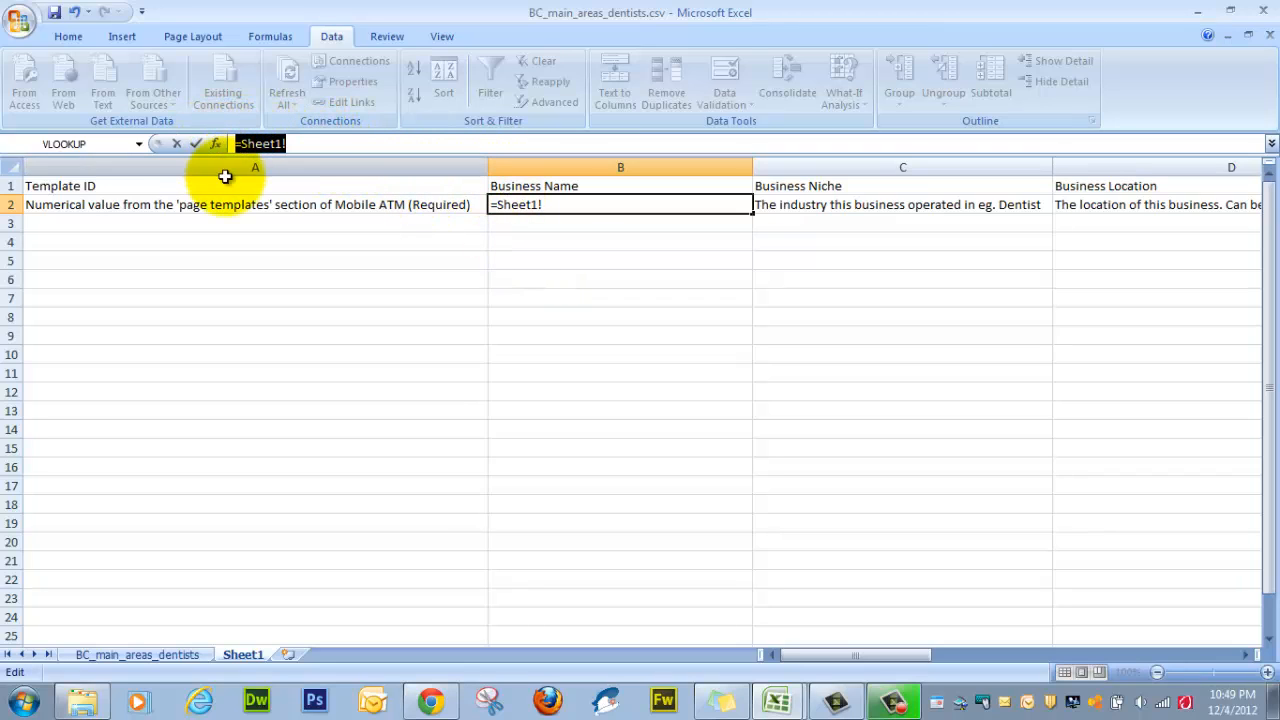
key("ctrl+v")
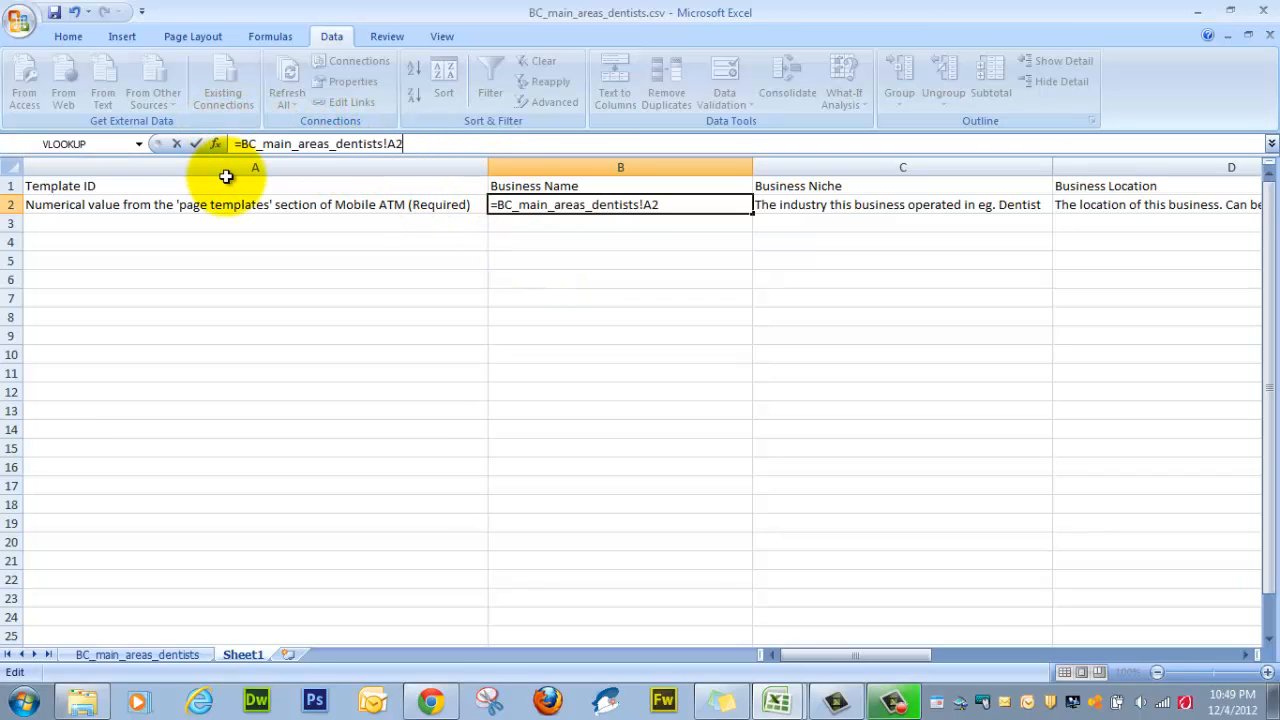
key("Return")
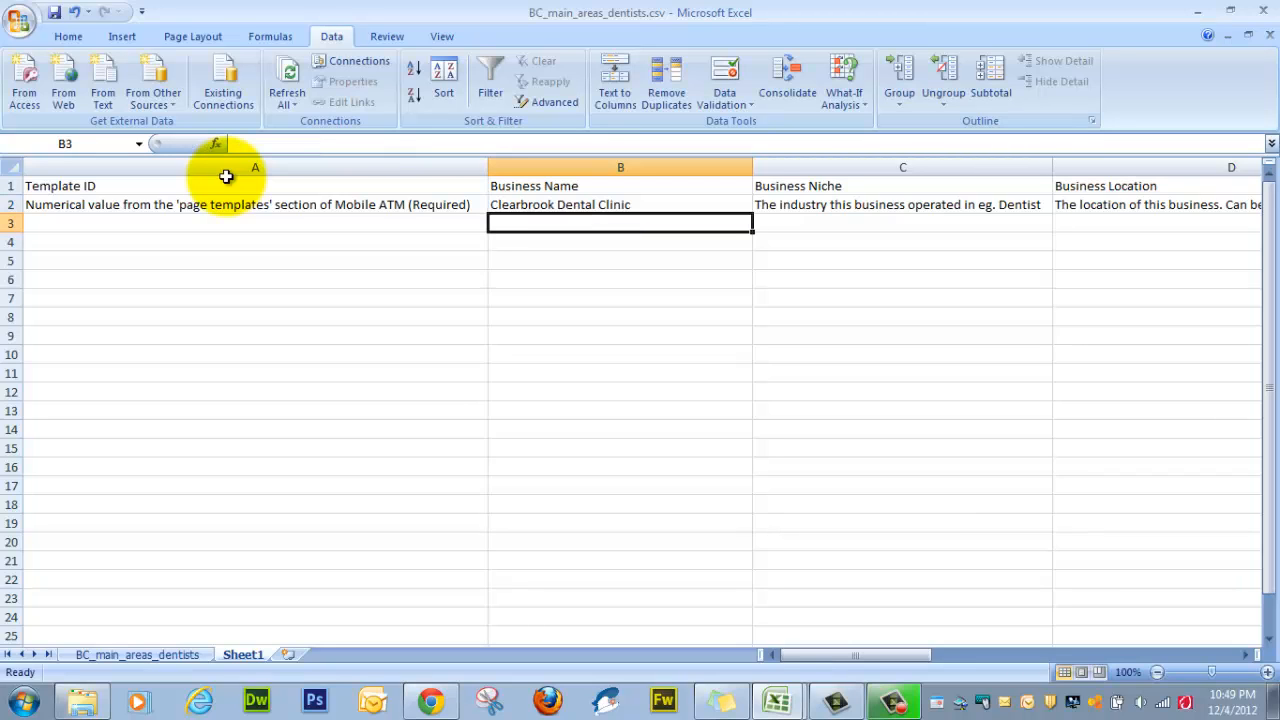
left_click(544, 207)
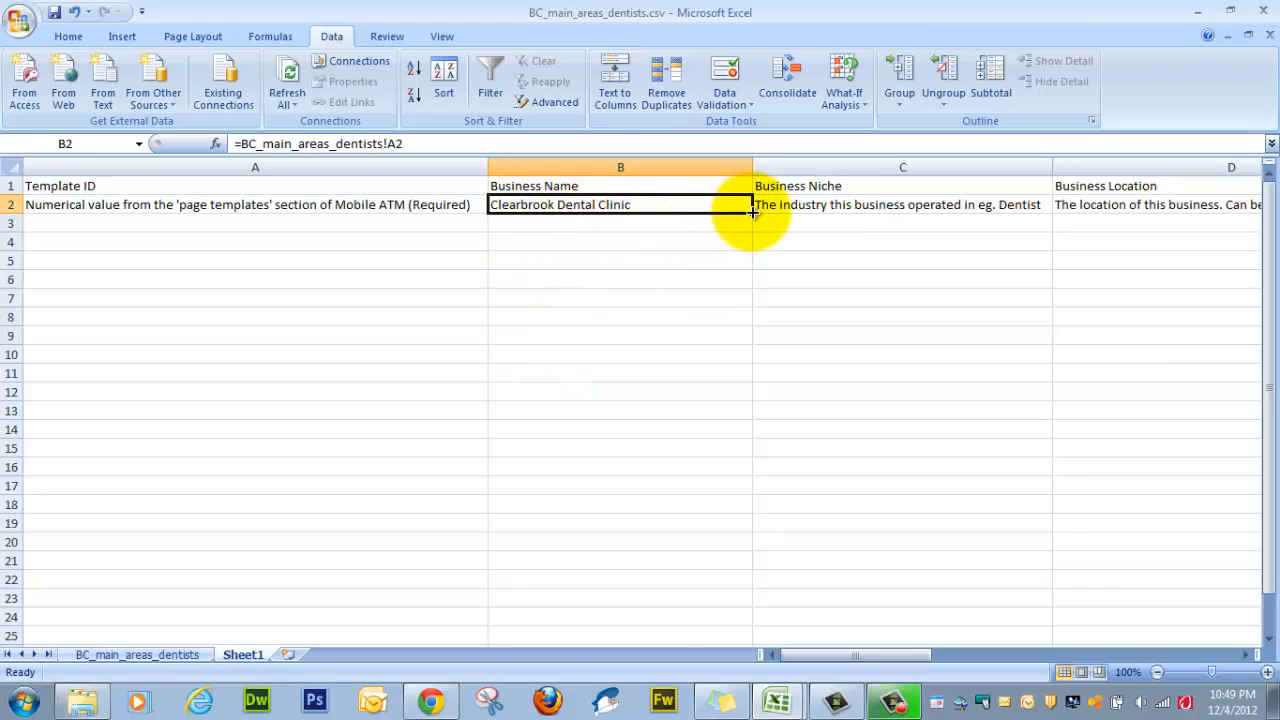
left_click_drag(752, 213, 745, 343)
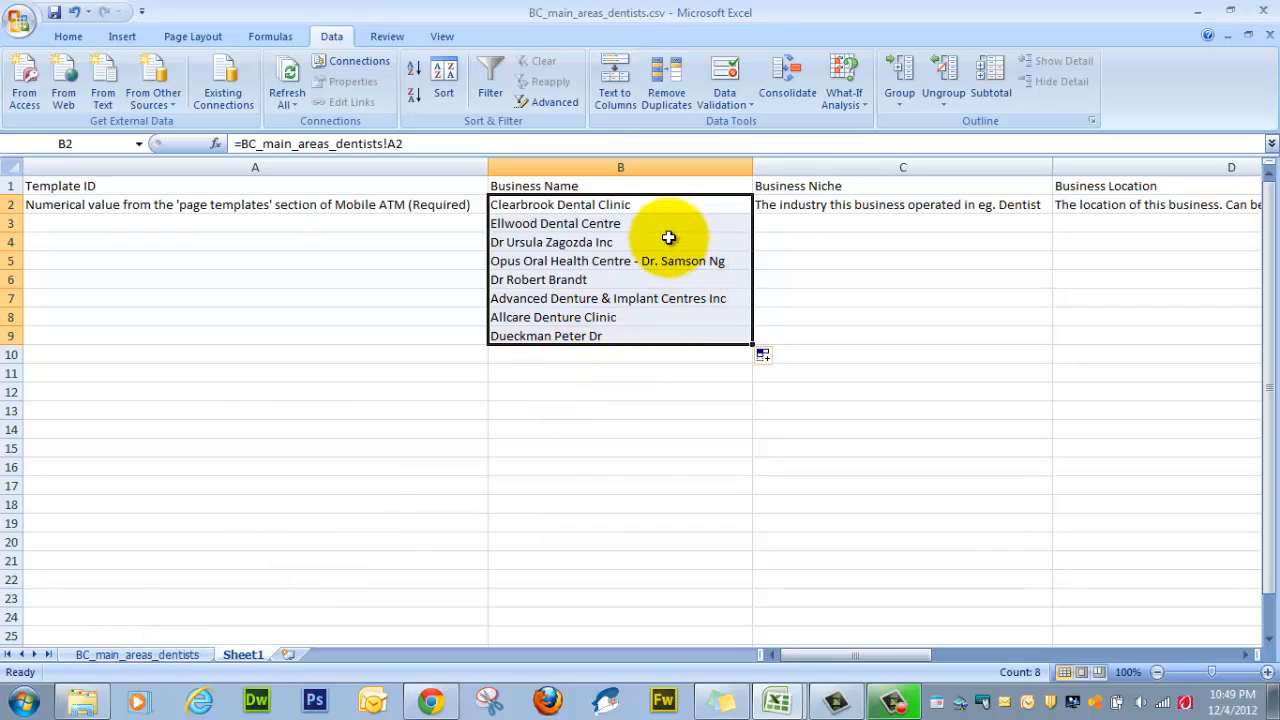
- Examine Sheet1's Business Niche, Business Location and Contact Name requirements against the data available on the BC_main_areas_dentists sheet
left_click(812, 205)
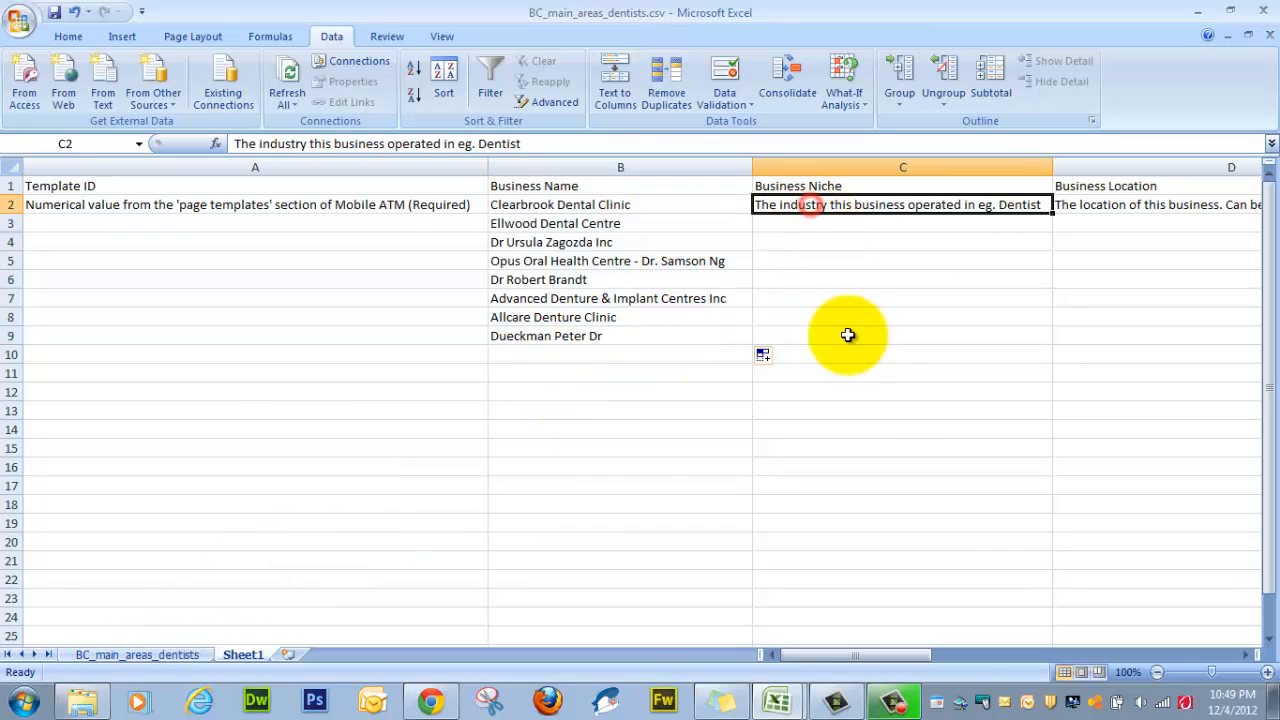
left_click(1247, 655)
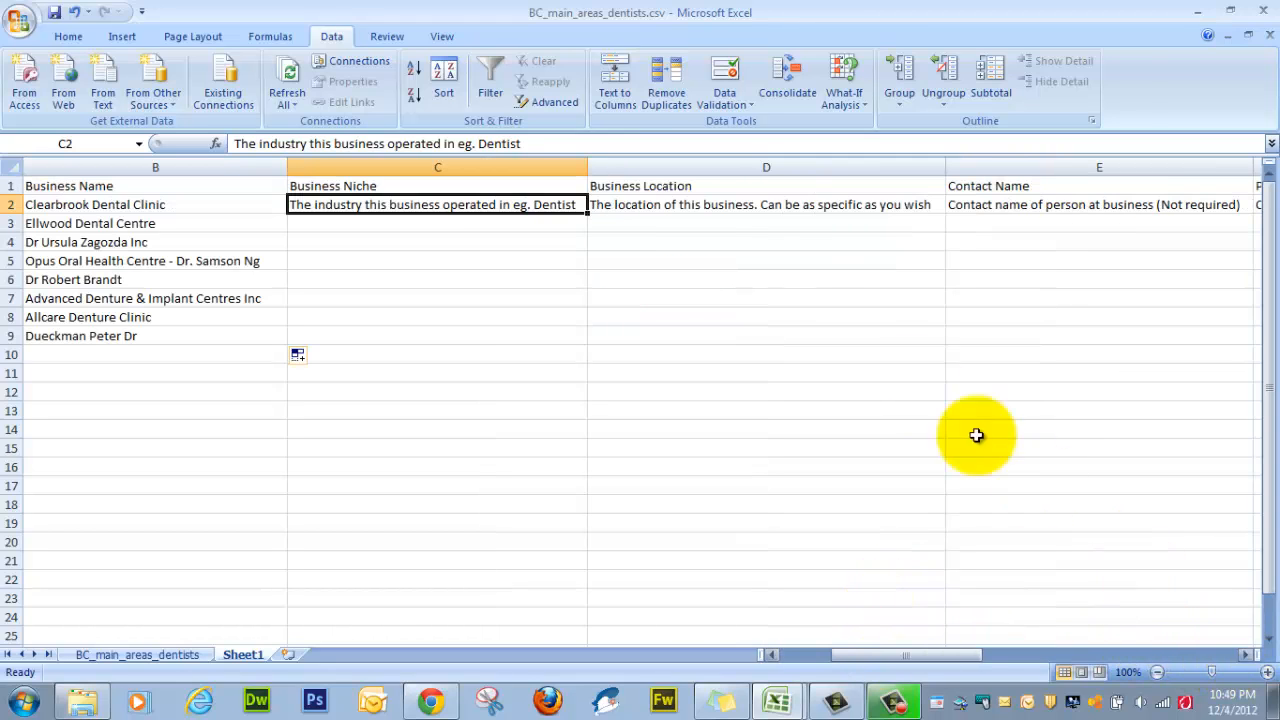
left_click(709, 207)
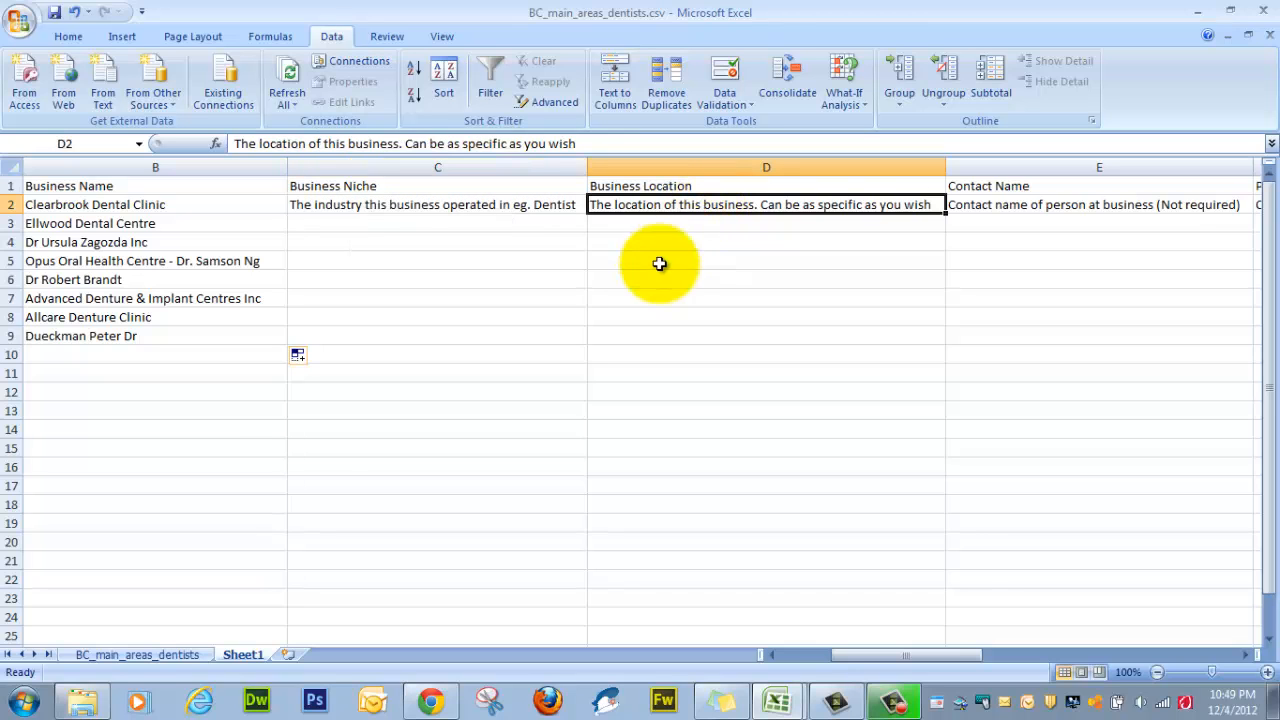
left_click(172, 655)
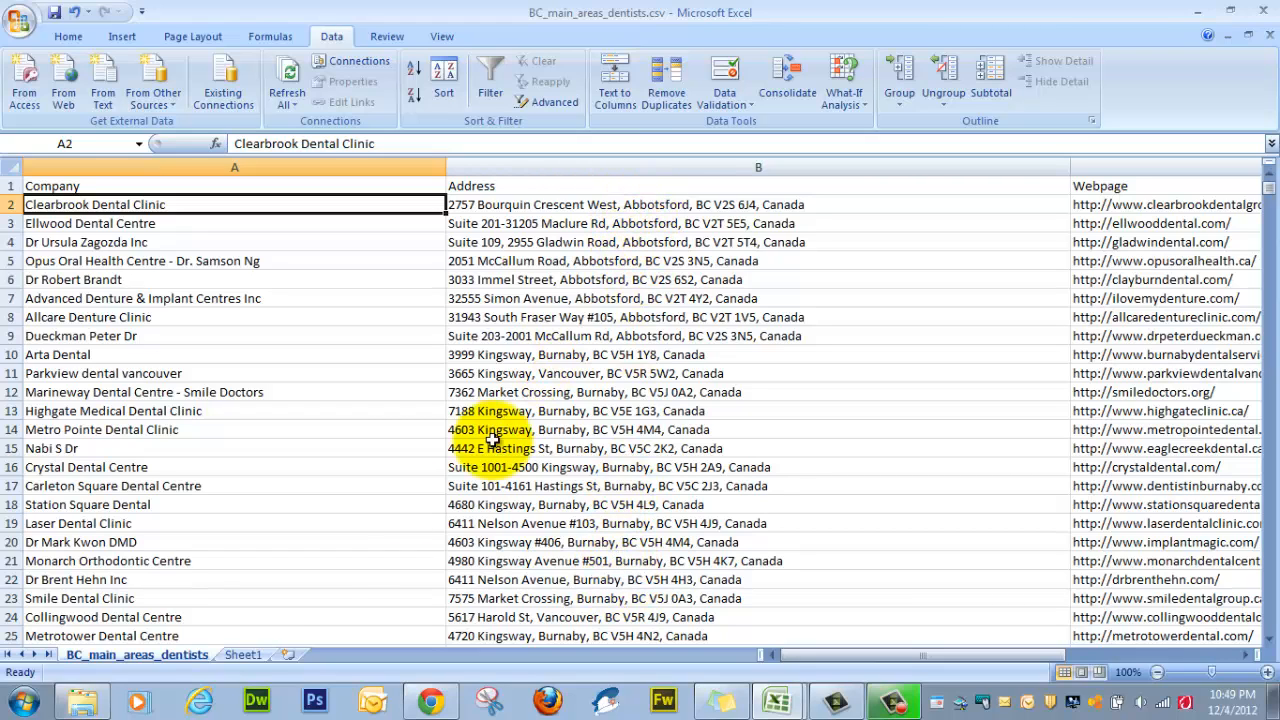
left_click(243, 654)
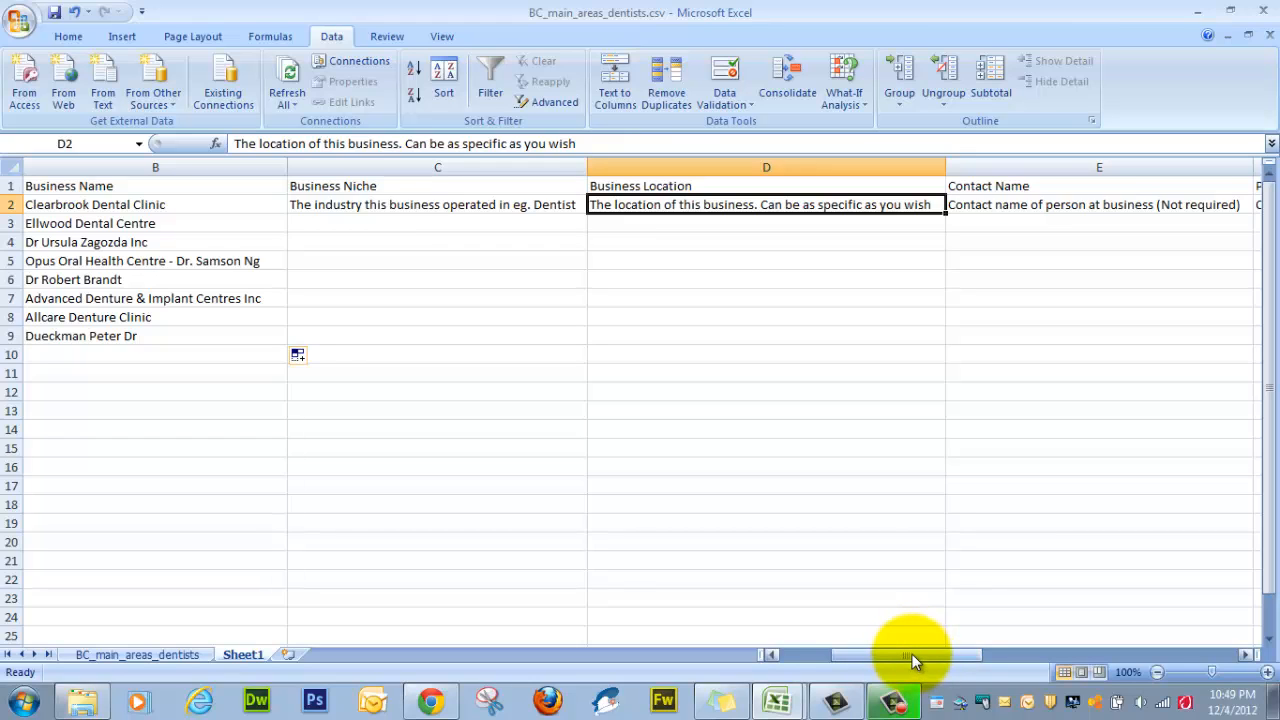
left_click_drag(912, 654, 966, 654)
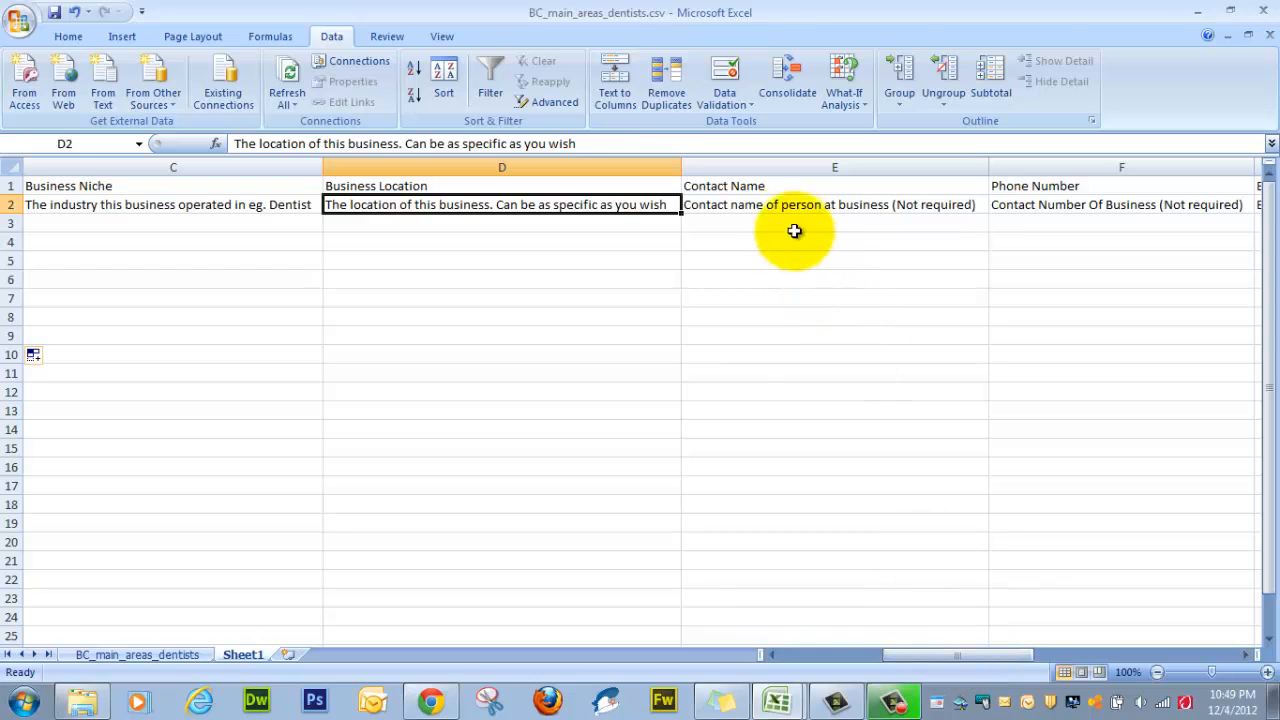
left_click(780, 209)
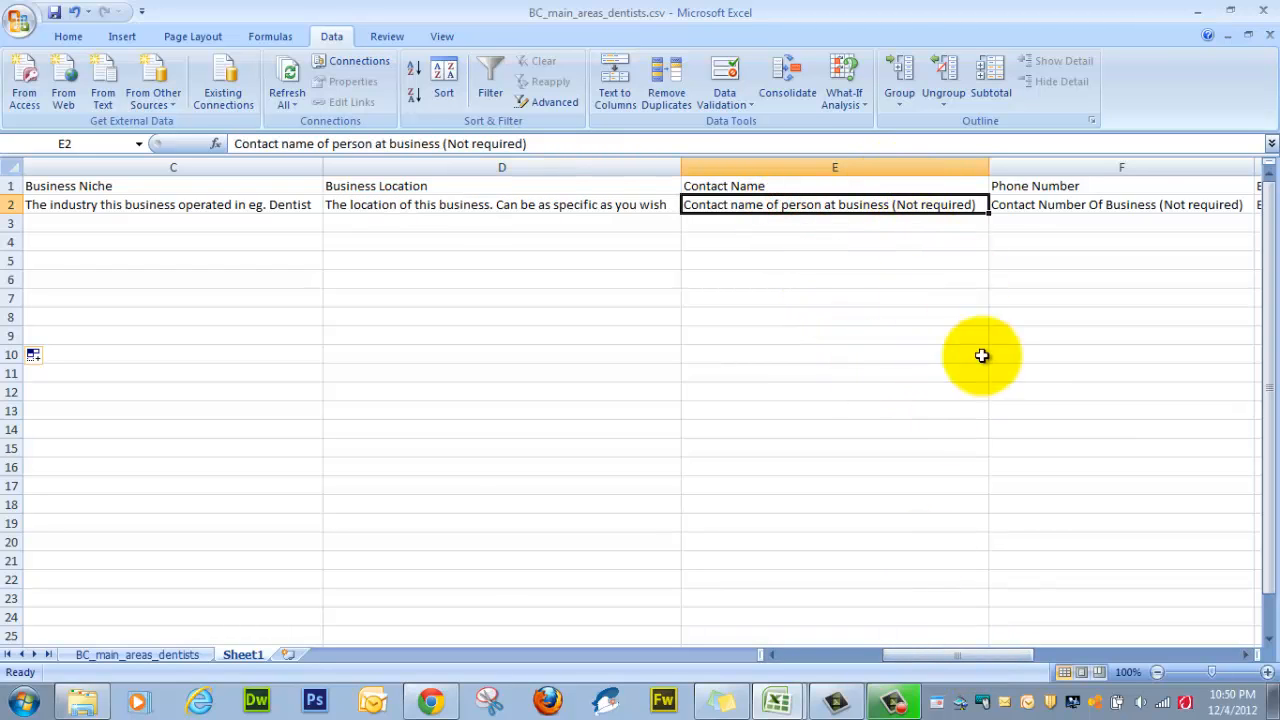
left_click_drag(955, 660, 992, 657)
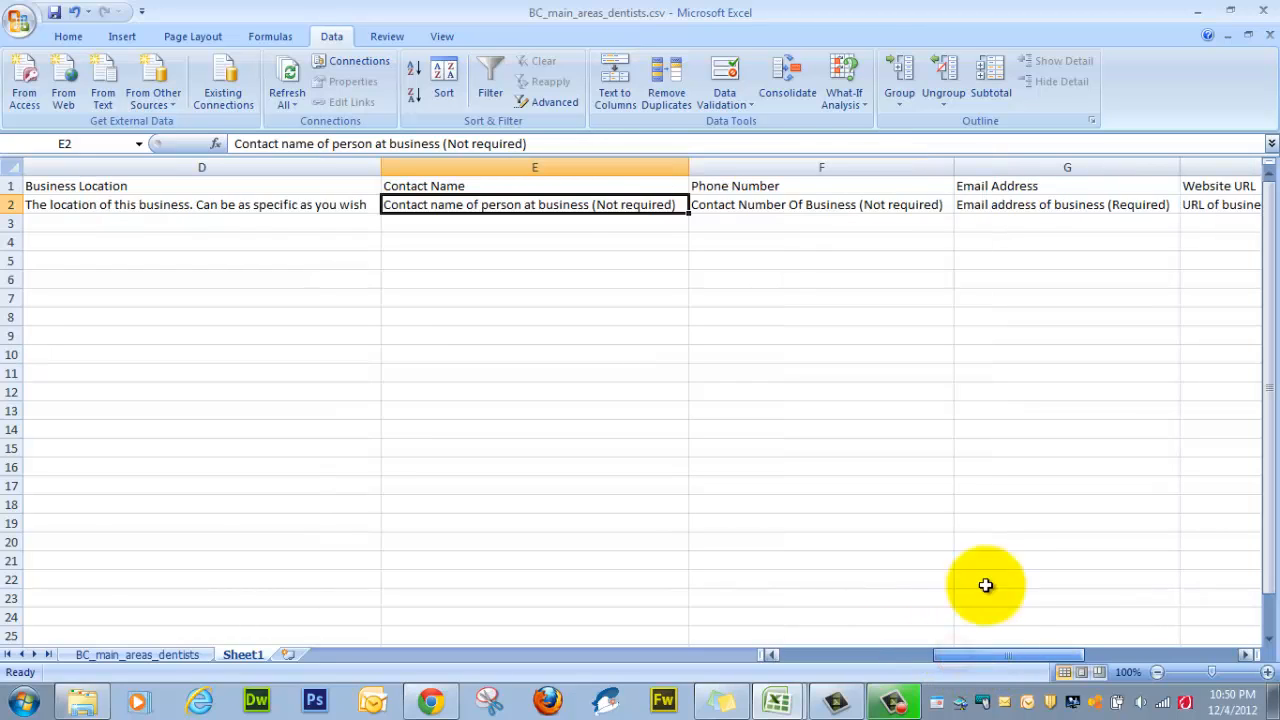
- Start a formula in Sheet1's Phone Number cell F2 that references phone cell D2 on BC_main_areas_dentists, and copy the formula text
left_click(780, 204)
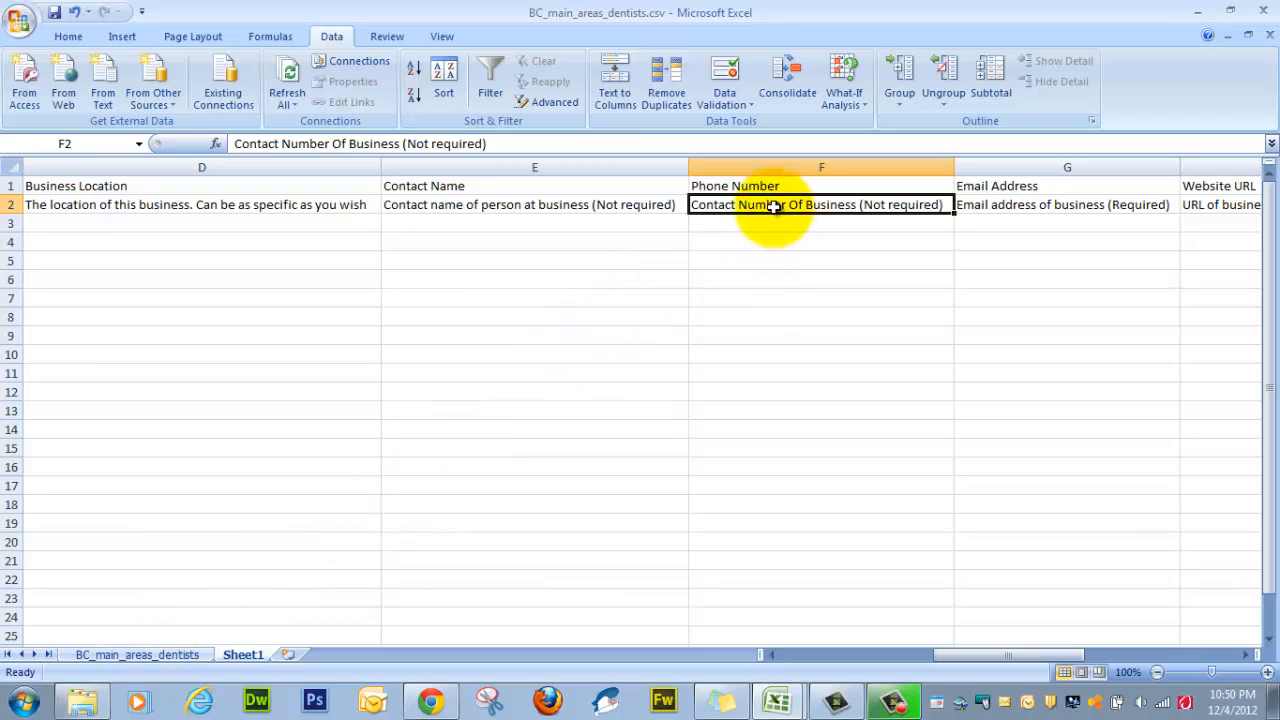
type("=")
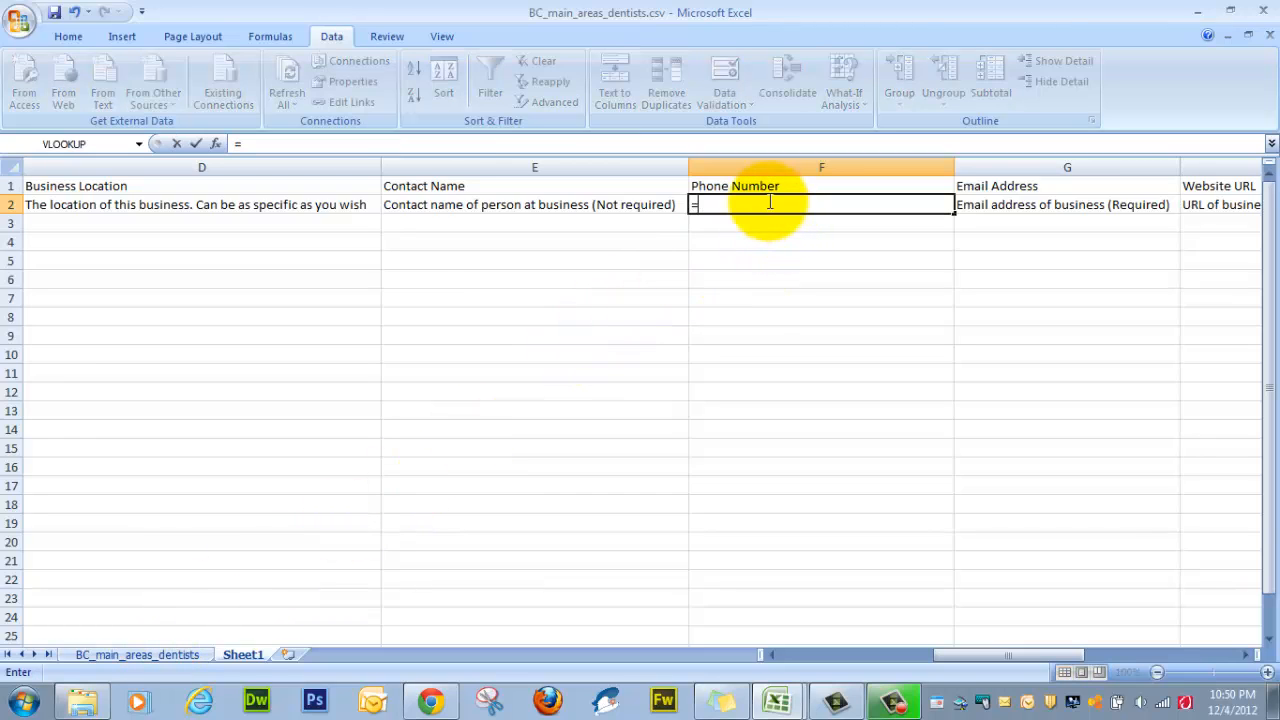
left_click(145, 658)
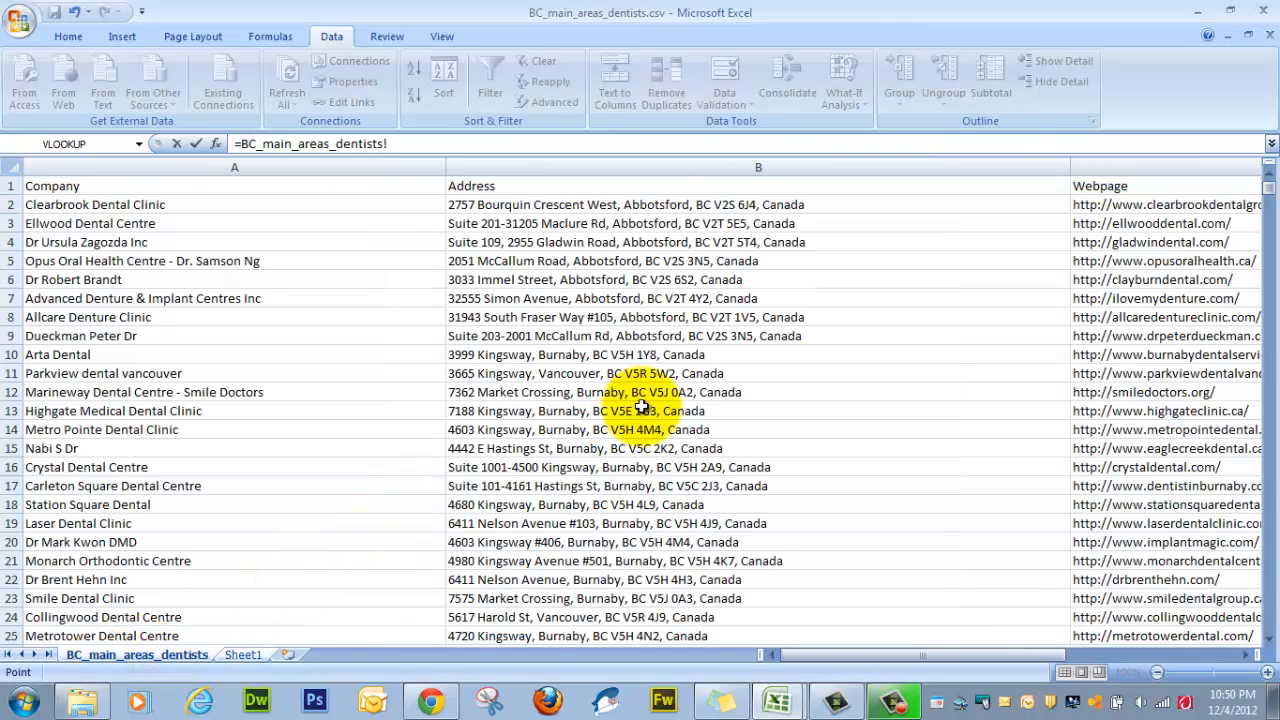
left_click_drag(879, 652, 1068, 668)
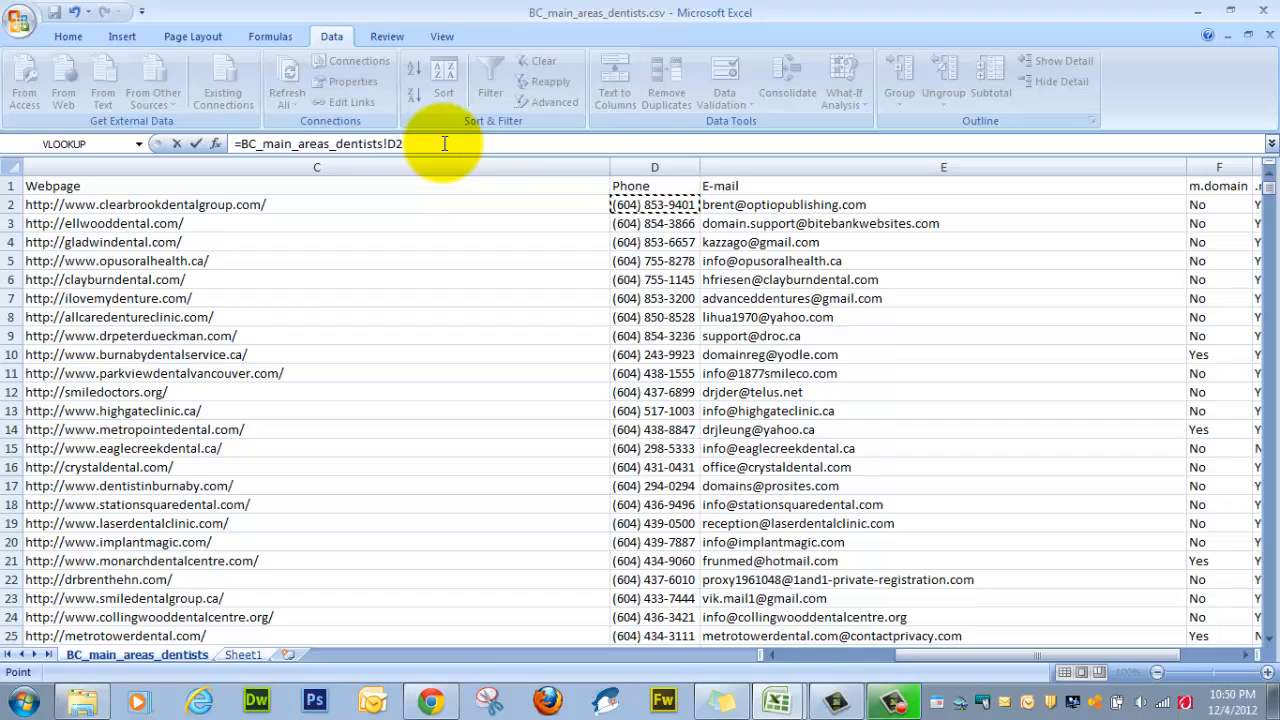
left_click_drag(444, 143, 229, 143)
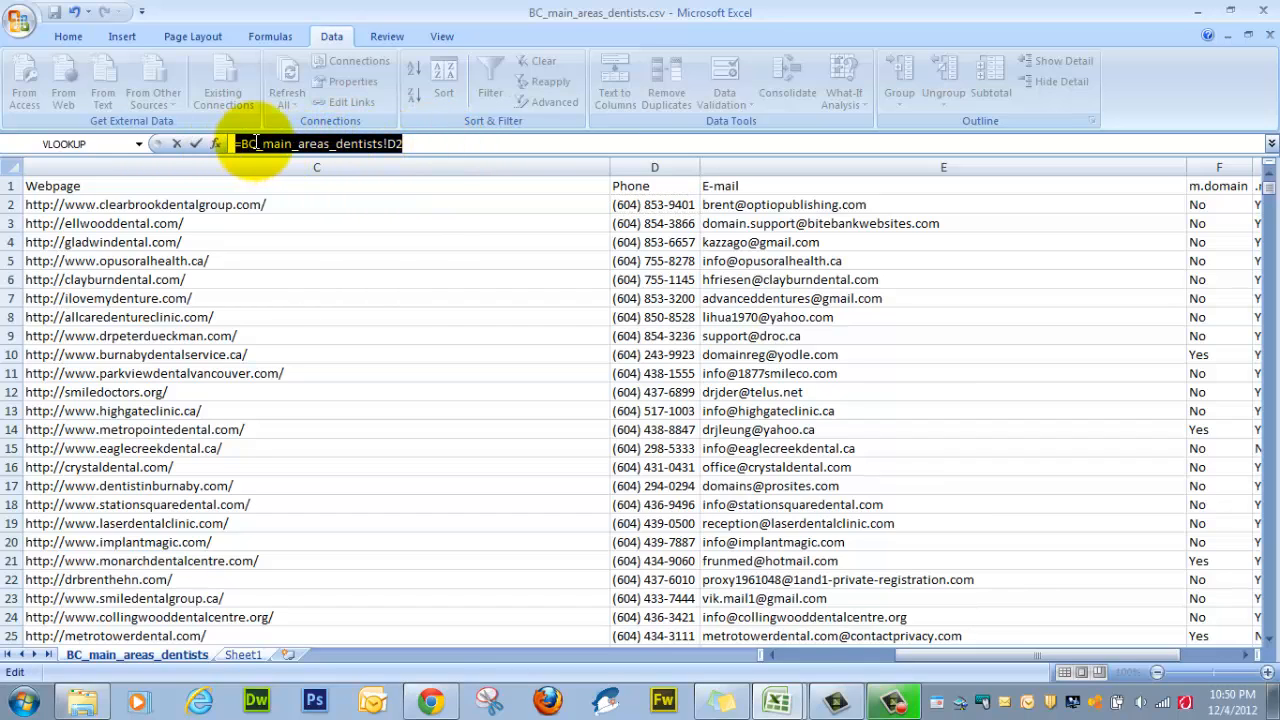
right_click(279, 145)
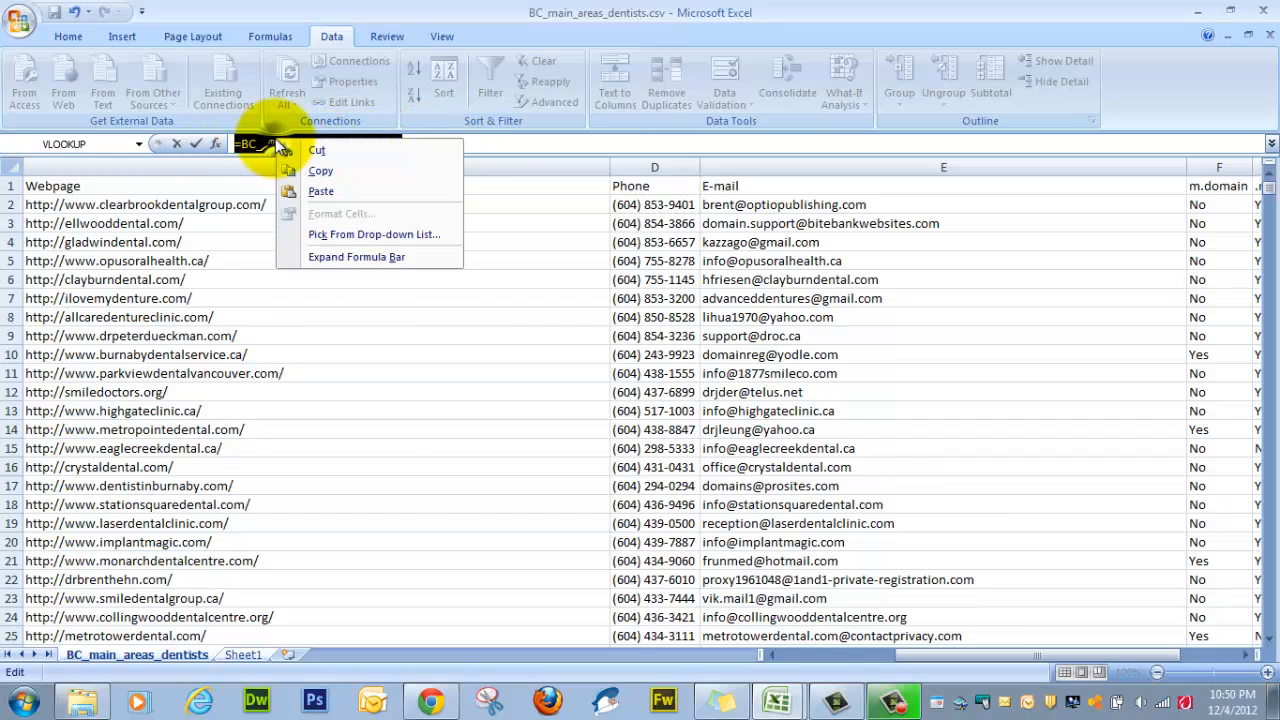
left_click(318, 170)
- Complete Sheet1's Phone Number cell F2 with the copied formula =BC_main_areas_dentists!D2
left_click(246, 655)
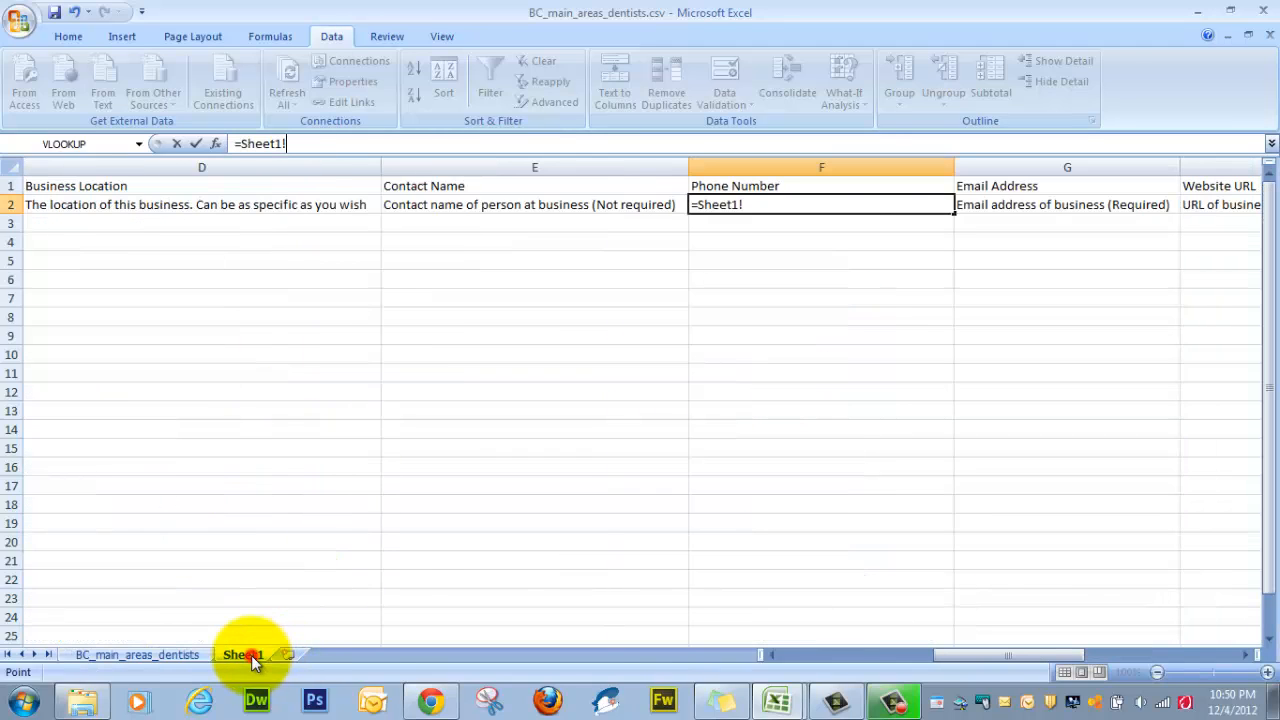
left_click_drag(308, 144, 215, 144)
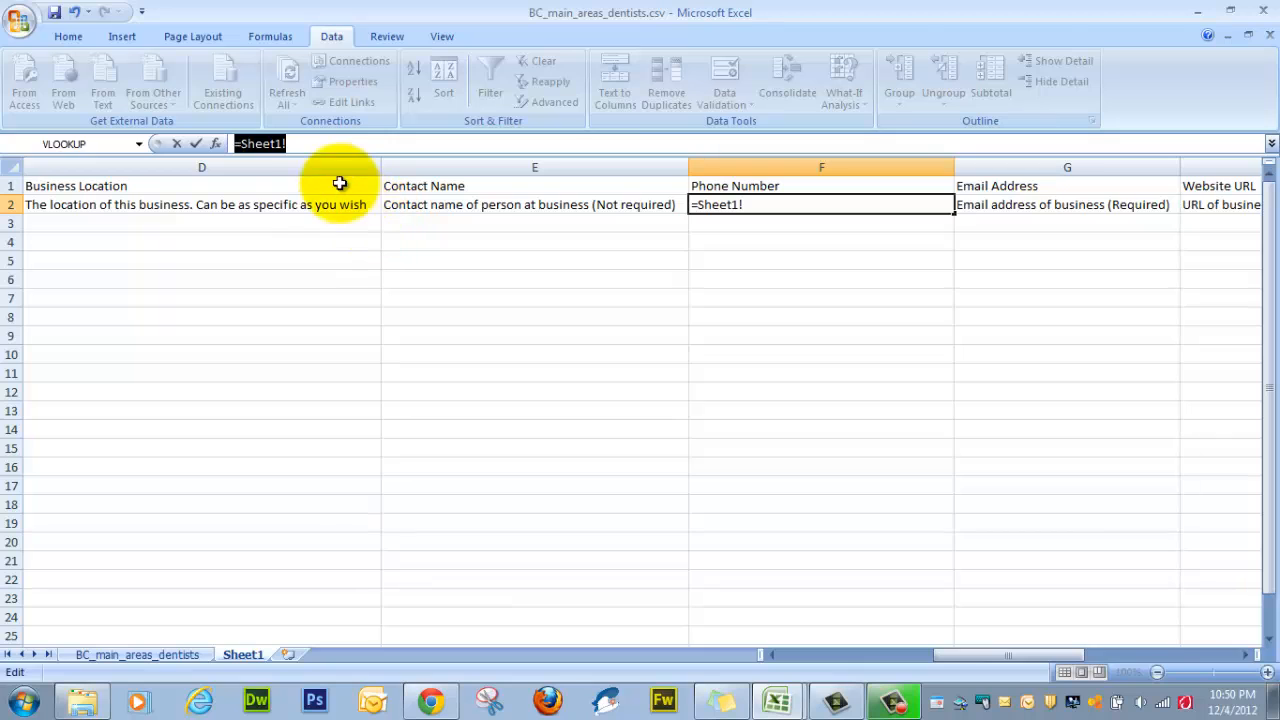
right_click(264, 146)
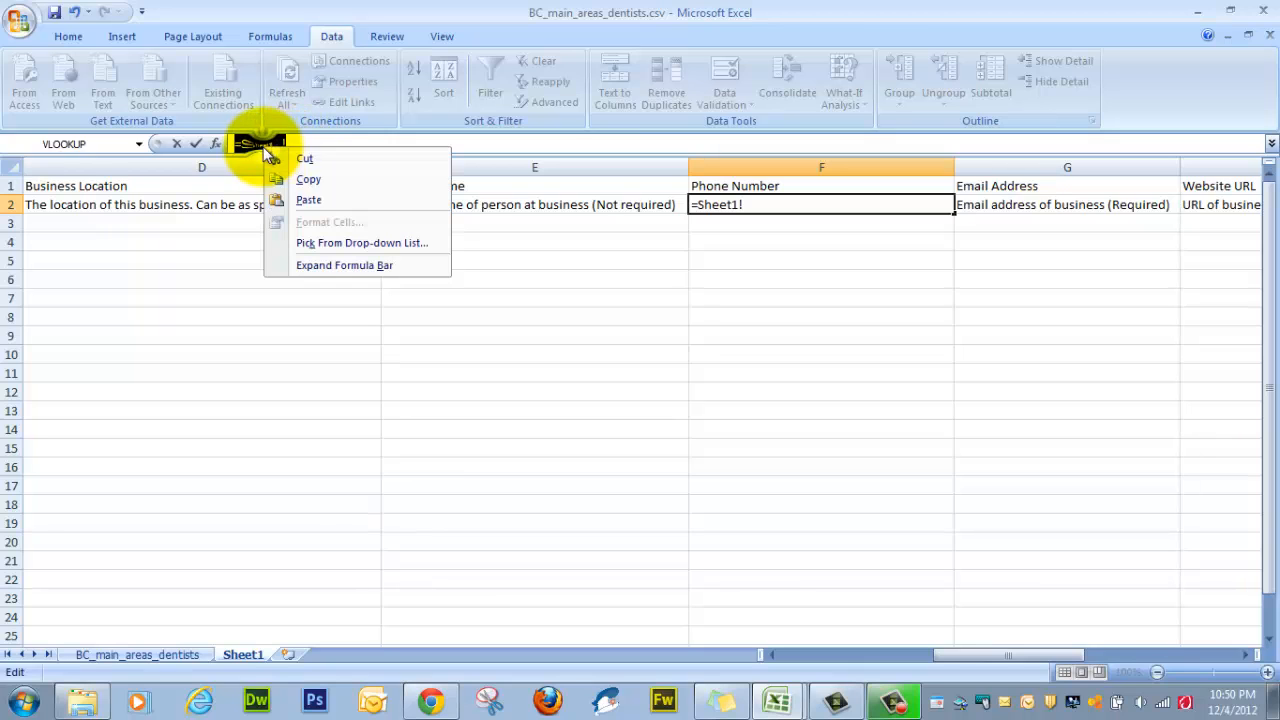
left_click(308, 201)
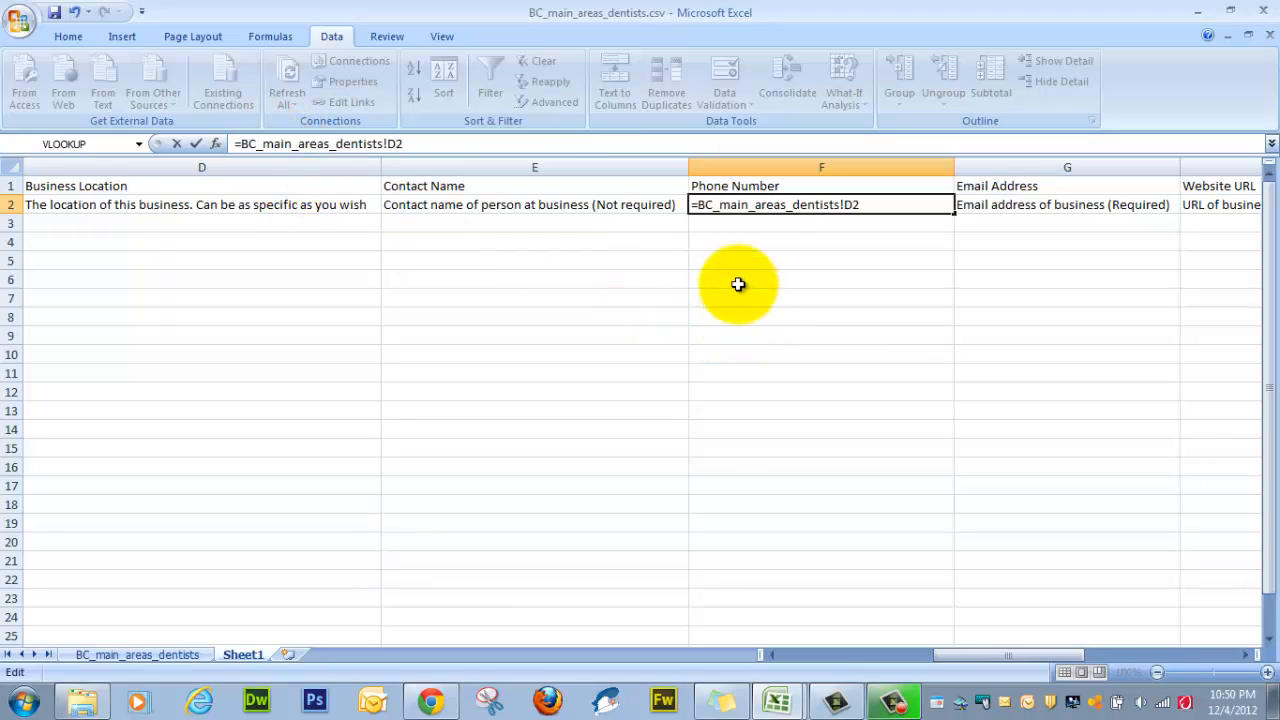
left_click(746, 238)
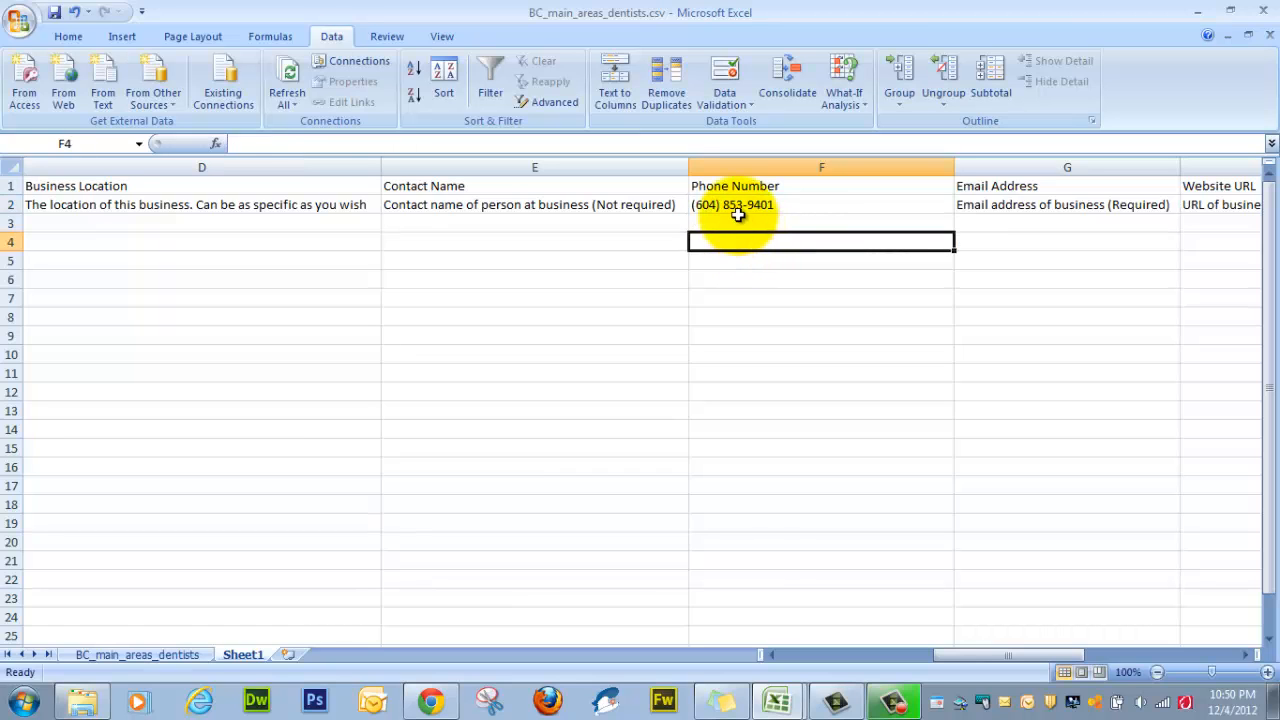
left_click(735, 205)
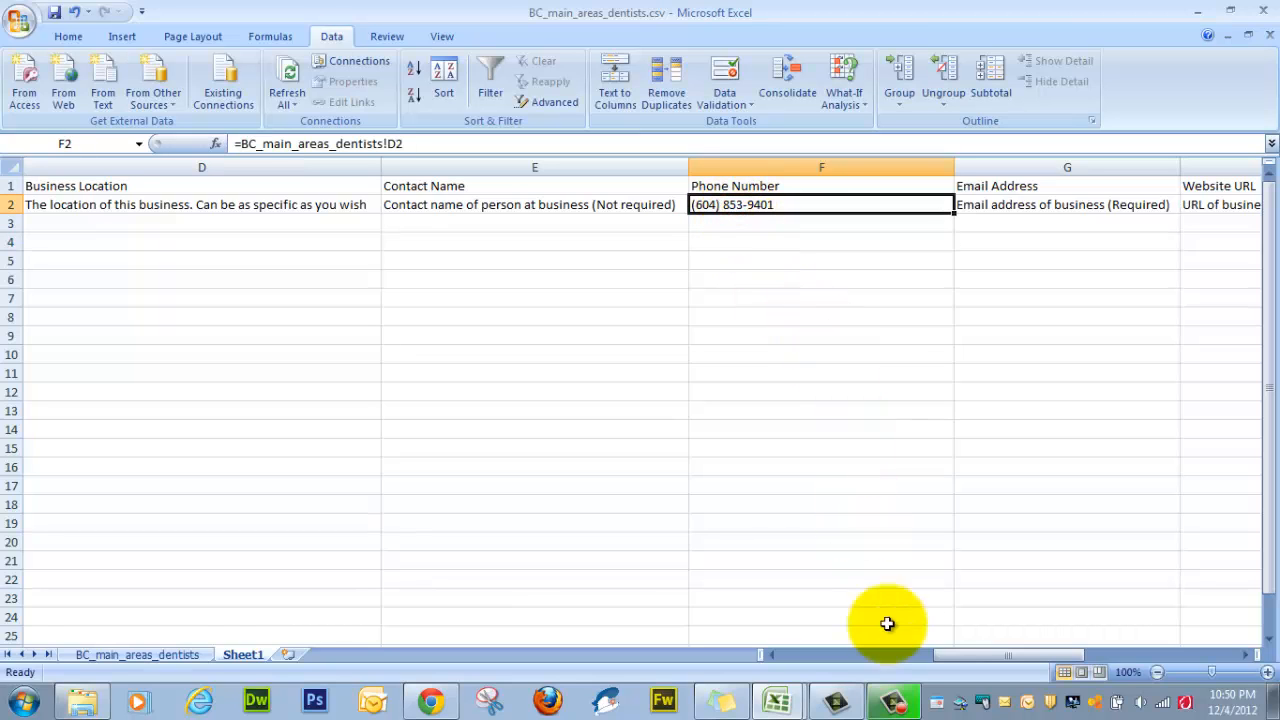
- Start a formula in Sheet1's Email Address cell G2 that references e-mail cell E2 on BC_main_areas_dentists, and copy the formula text
left_click(1004, 209)
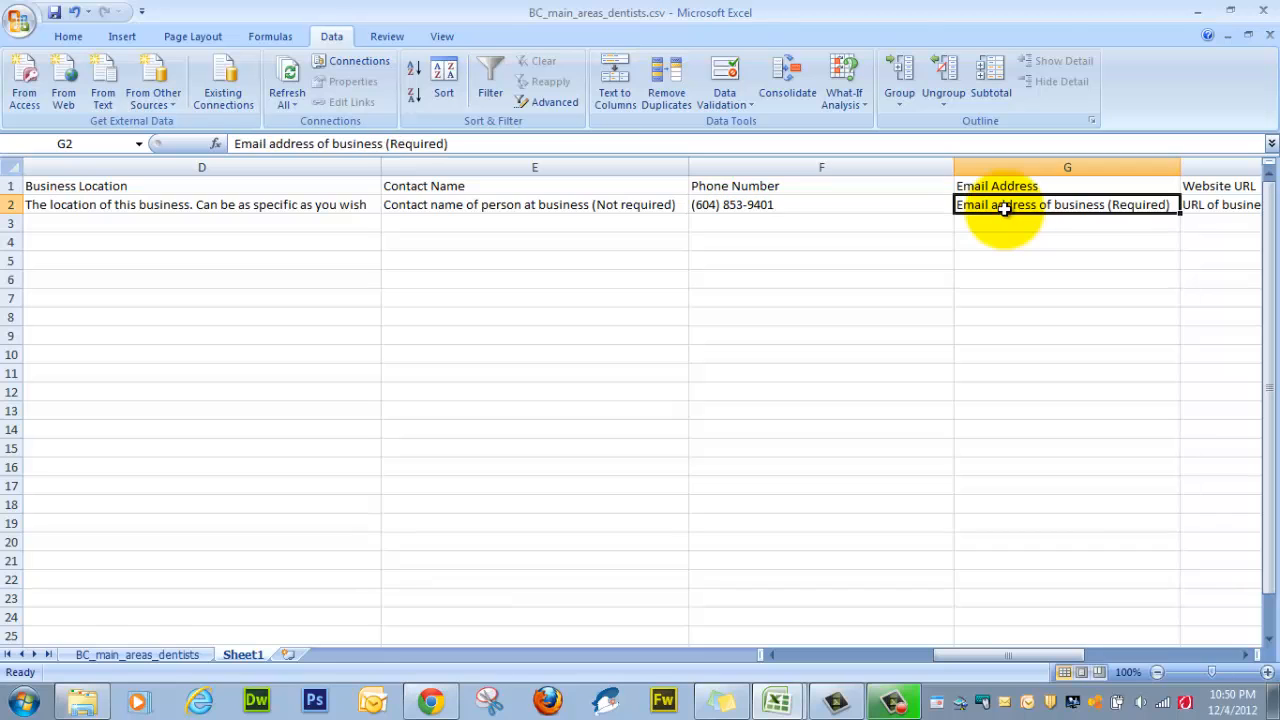
type("=")
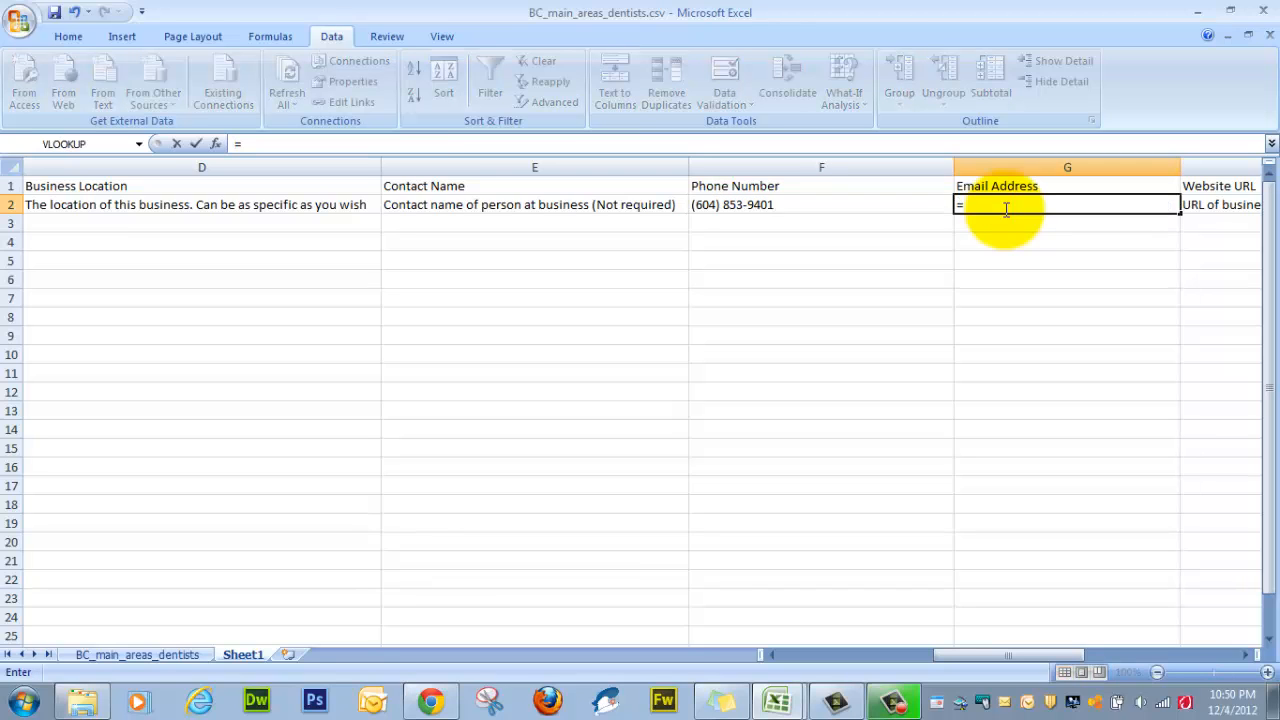
left_click(147, 655)
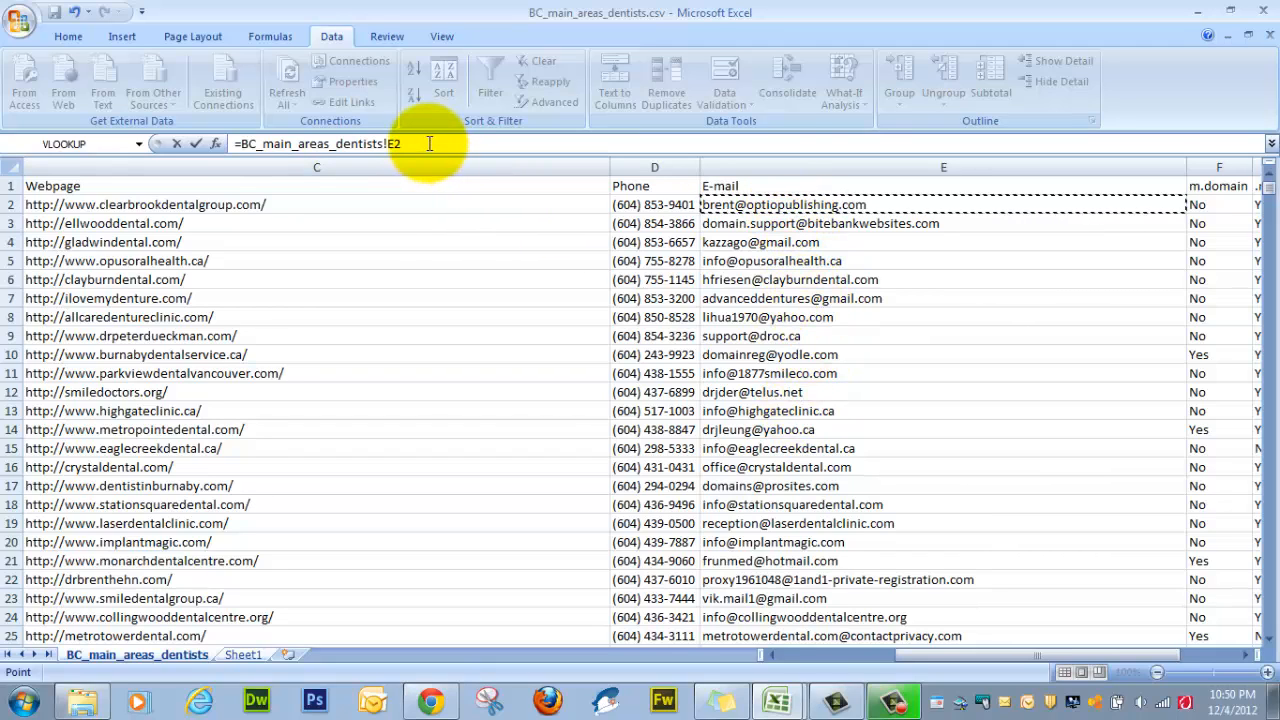
left_click_drag(429, 143, 257, 147)
right_click(260, 147)
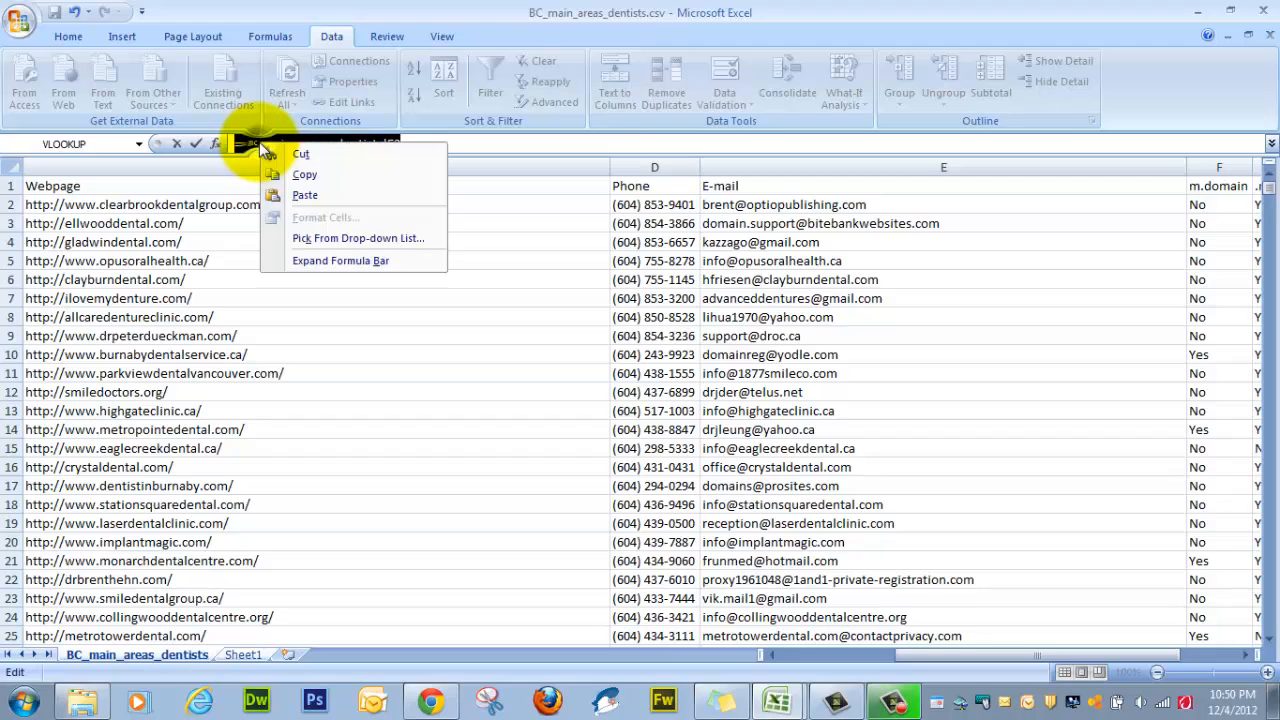
left_click(304, 174)
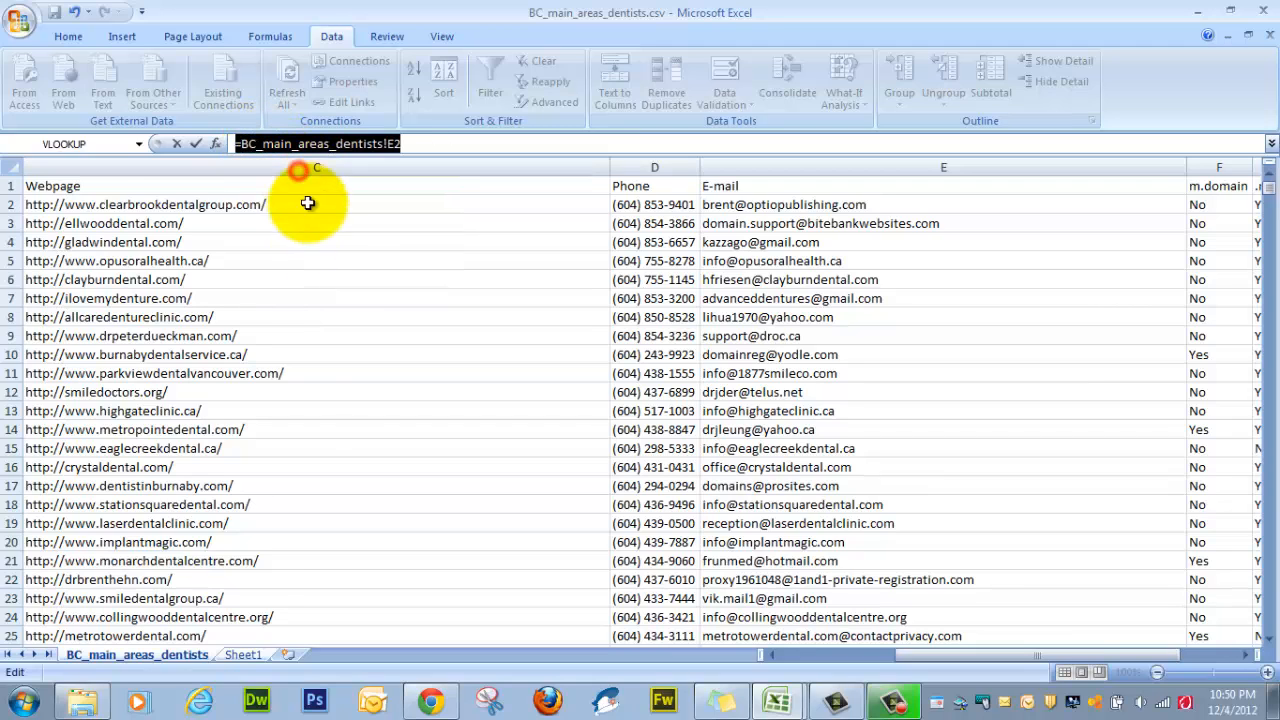
- Replace the stray sheet reference in Sheet1's Email Address cell G2 with the copied formula =BC_main_areas_dentists!E2
left_click(243, 655)
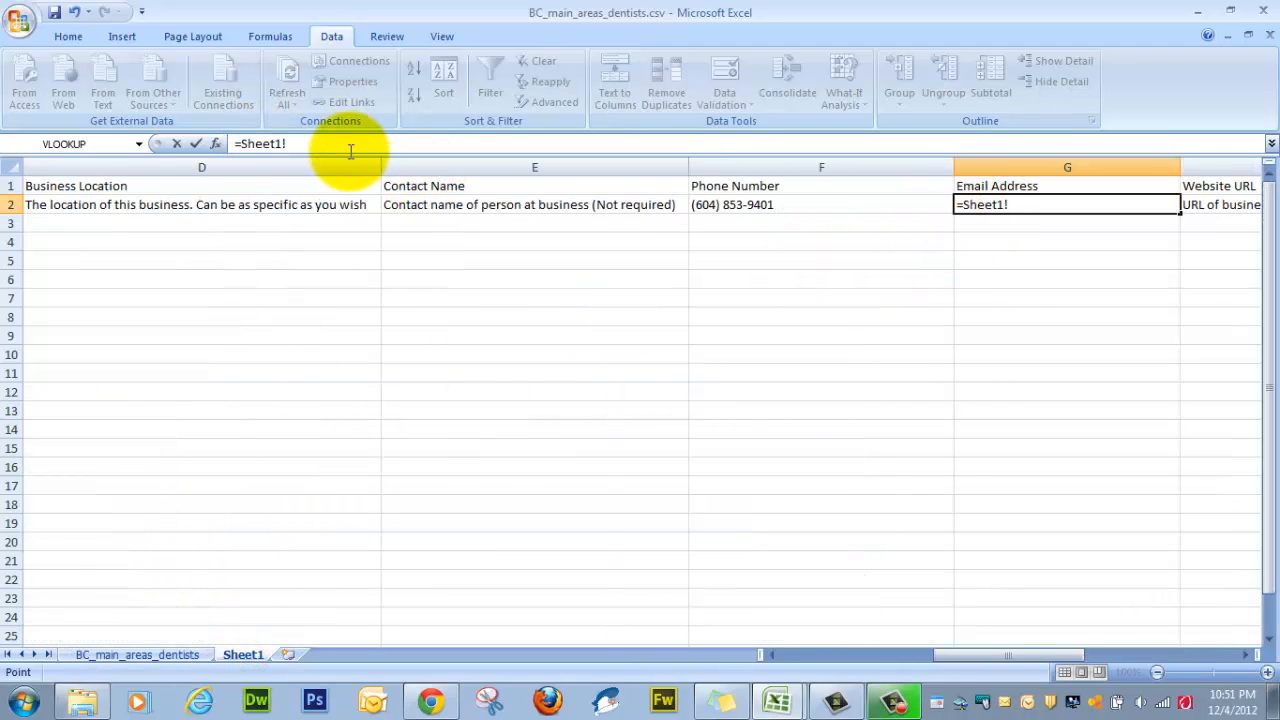
left_click_drag(323, 142, 331, 306)
left_click_drag(312, 143, 232, 144)
right_click(311, 144)
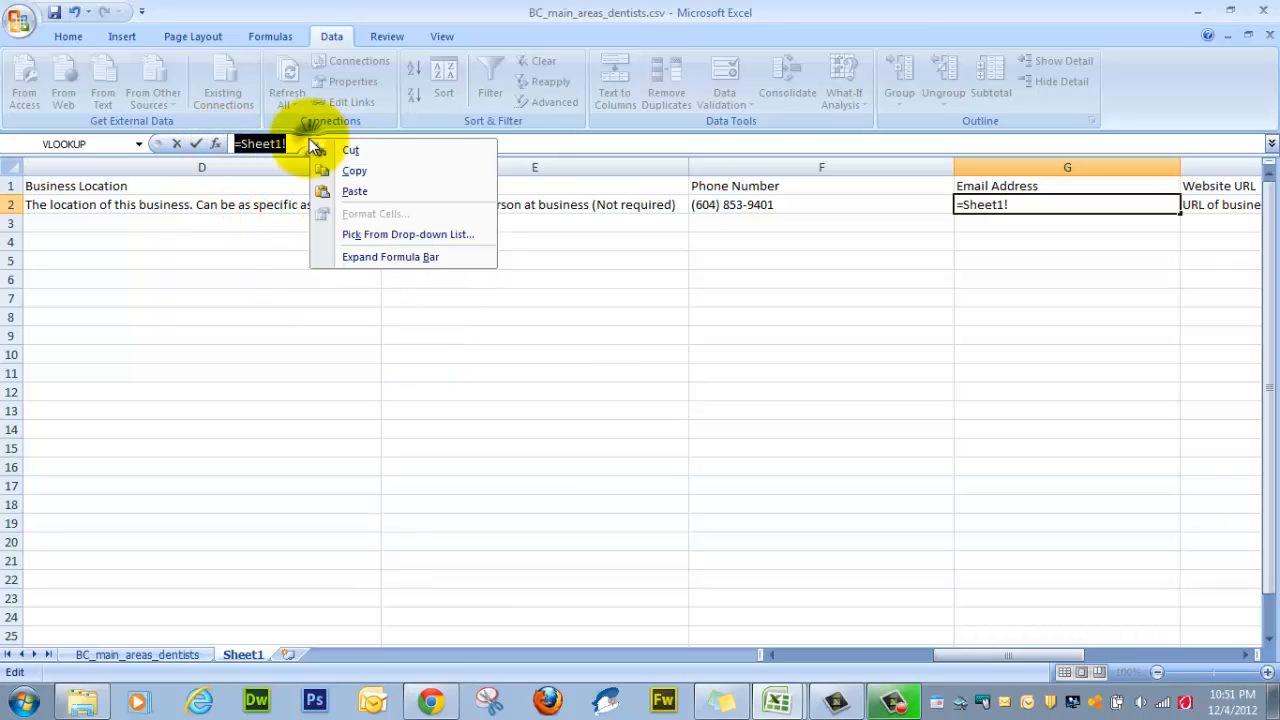
left_click(352, 191)
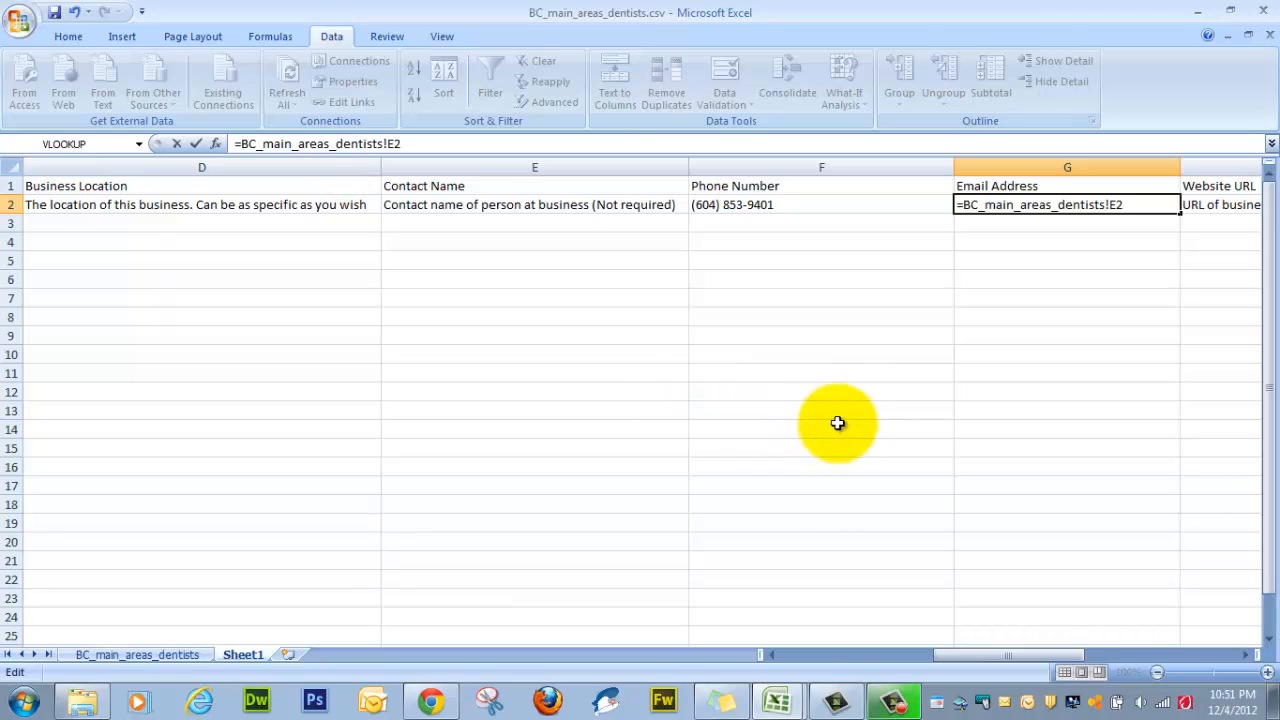
key("Return")
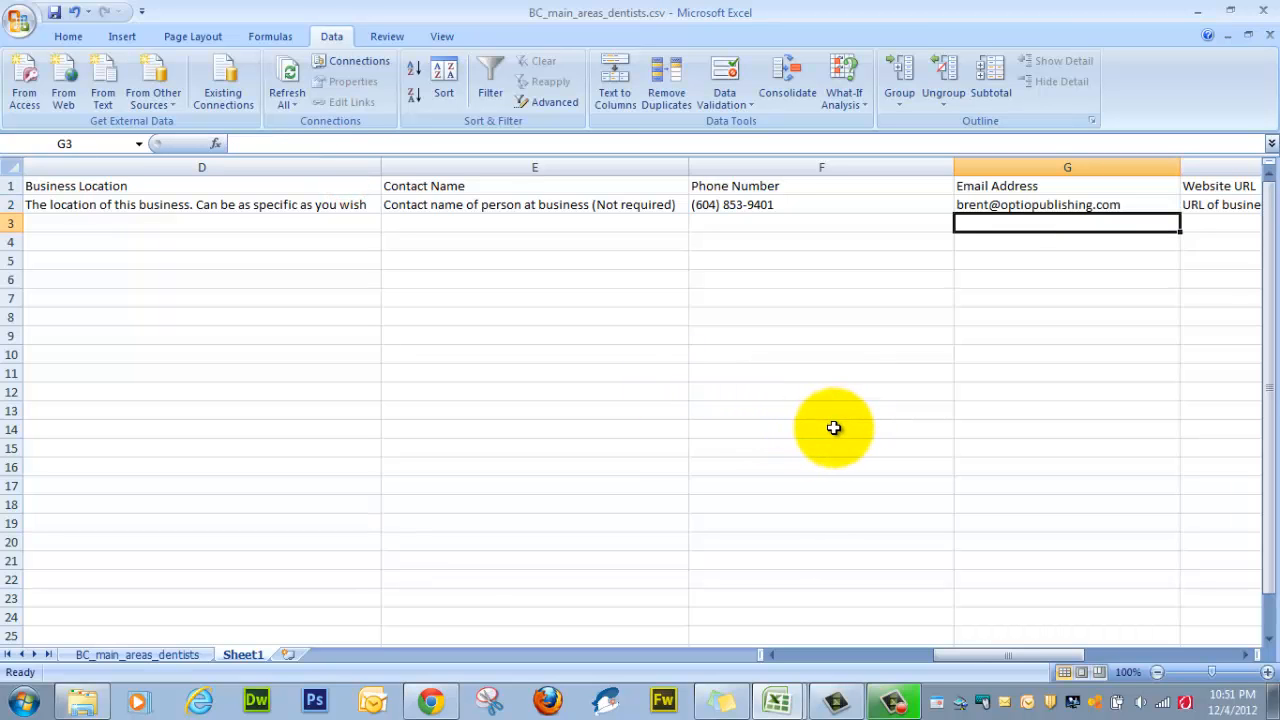
- Start a formula in Sheet1's Website URL cell H2 that references webpage cell C2 on BC_main_areas_dentists, and copy the formula text
left_click_drag(978, 655, 1020, 656)
left_click(878, 205)
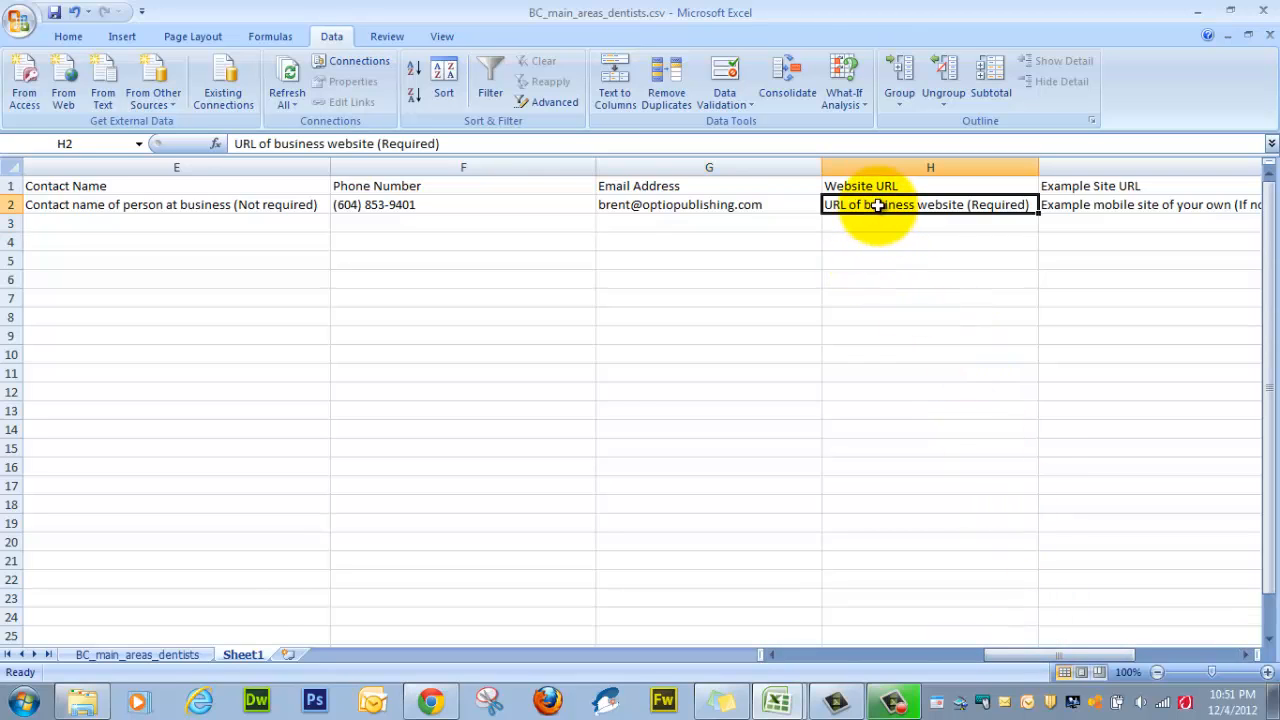
type("=")
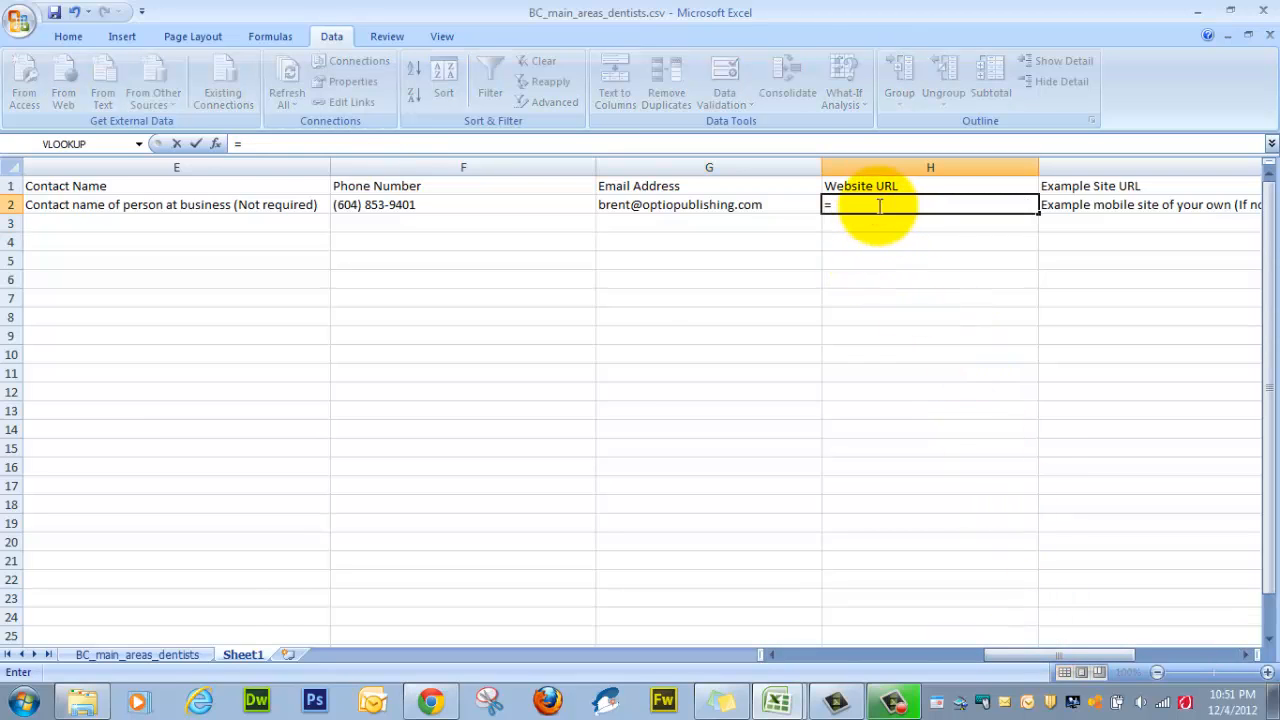
left_click(186, 652)
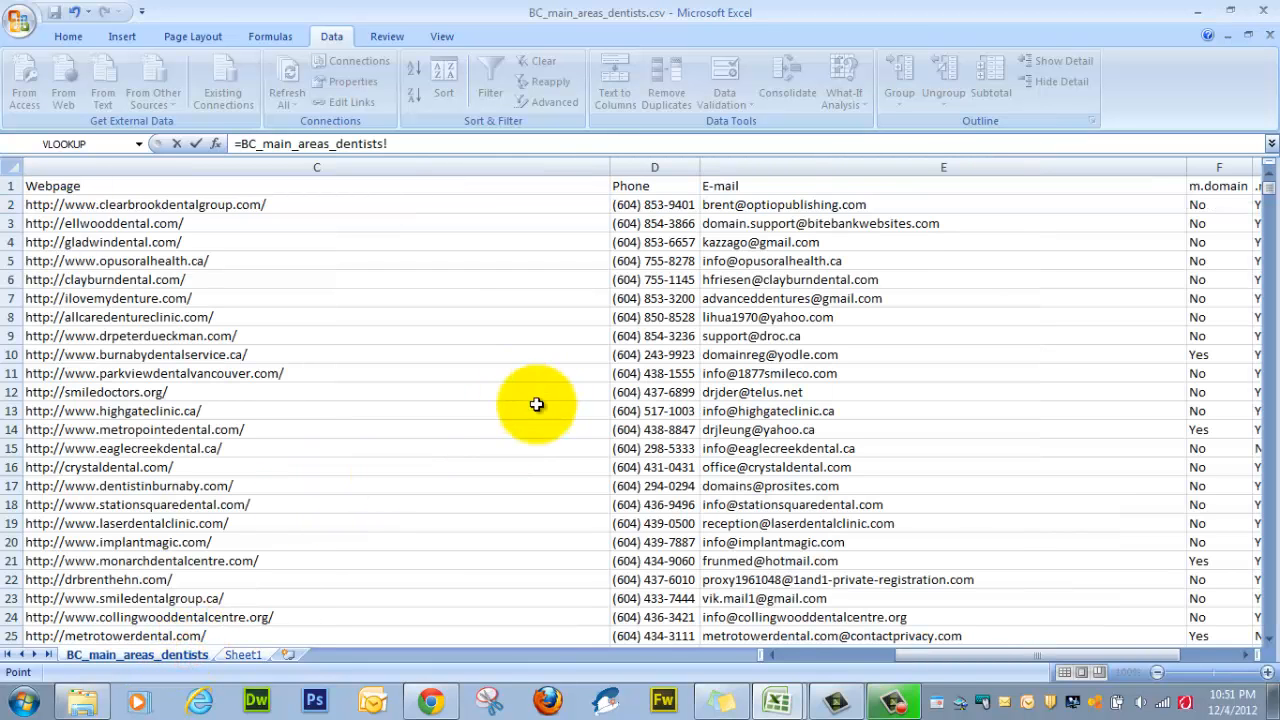
mouse_move(927, 654)
left_mouse_down()
mouse_move(959, 652)
mouse_move(694, 645)
mouse_move(923, 655)
left_mouse_up()
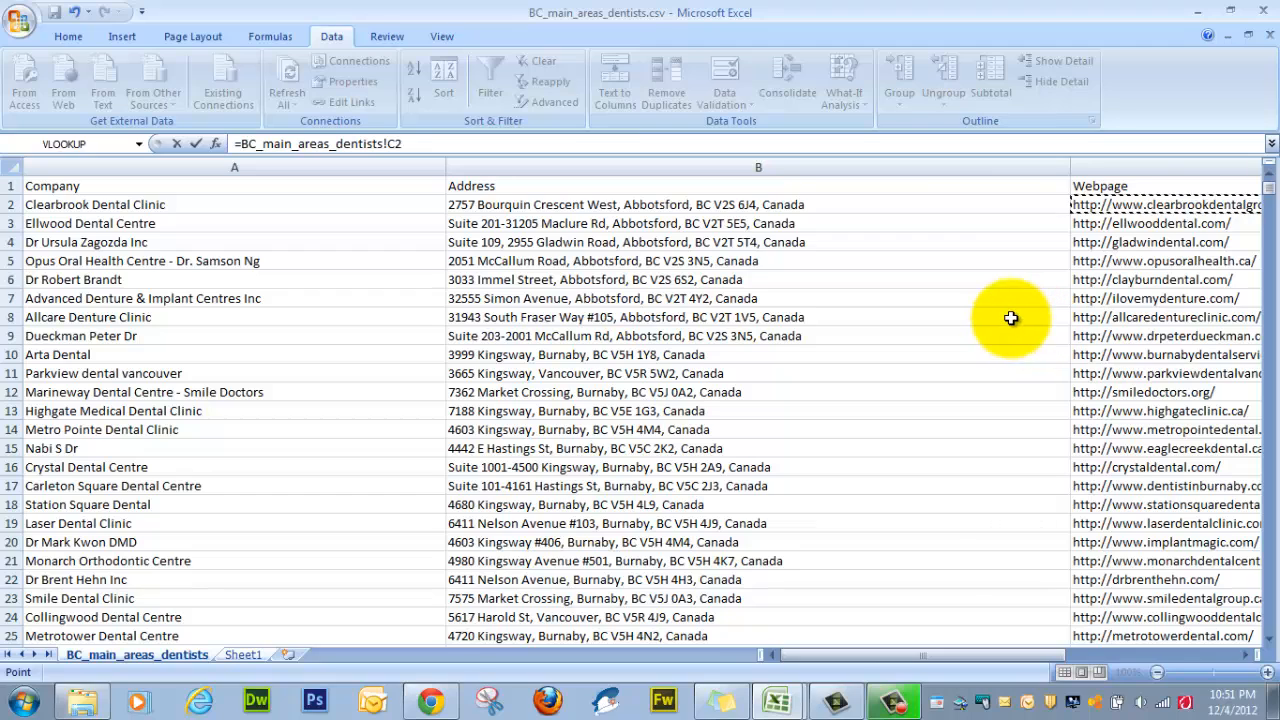
left_click_drag(429, 143, 238, 140)
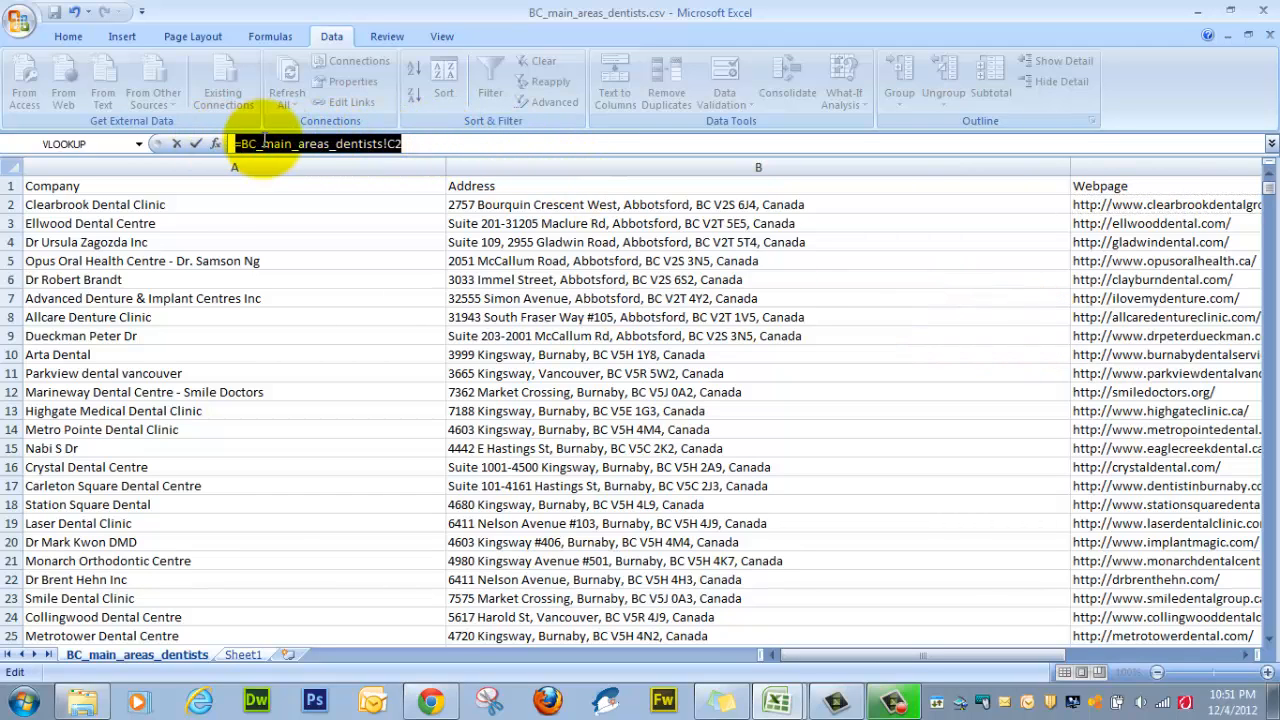
right_click(264, 143)
left_click(305, 172)
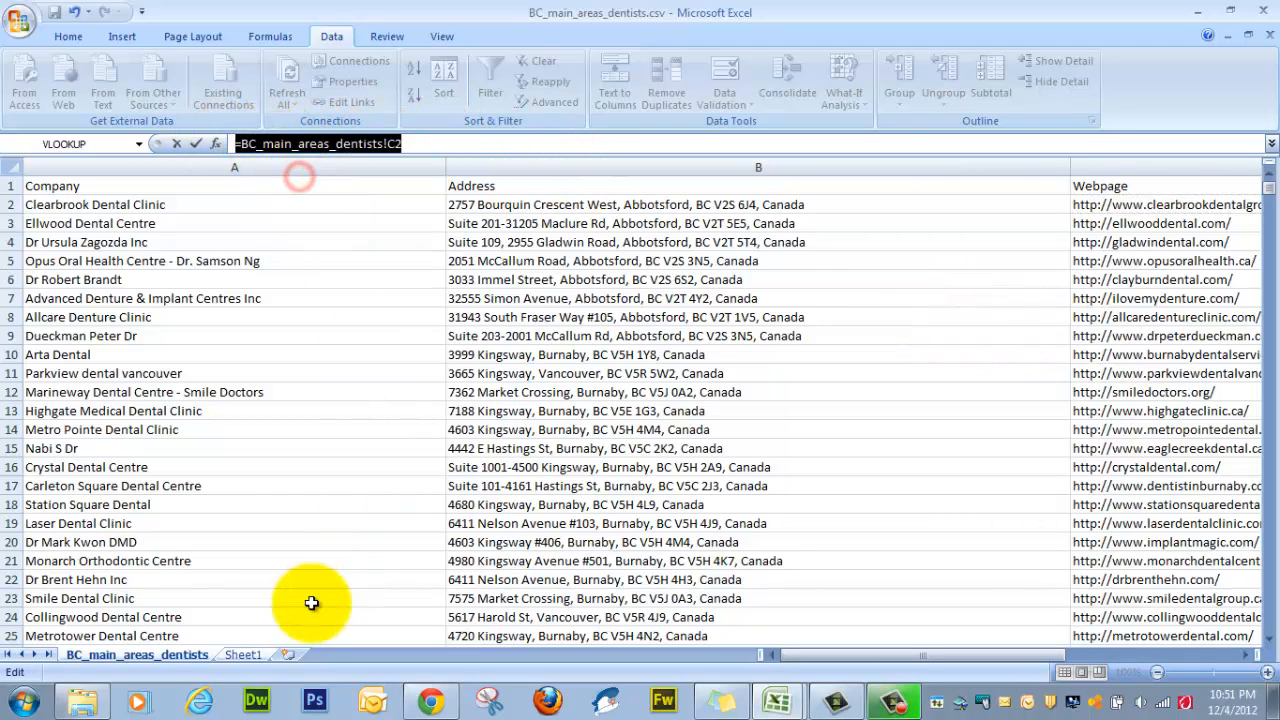
- Complete Sheet1's Website URL cell H2 with the copied formula =BC_main_areas_dentists!C2
left_click(244, 657)
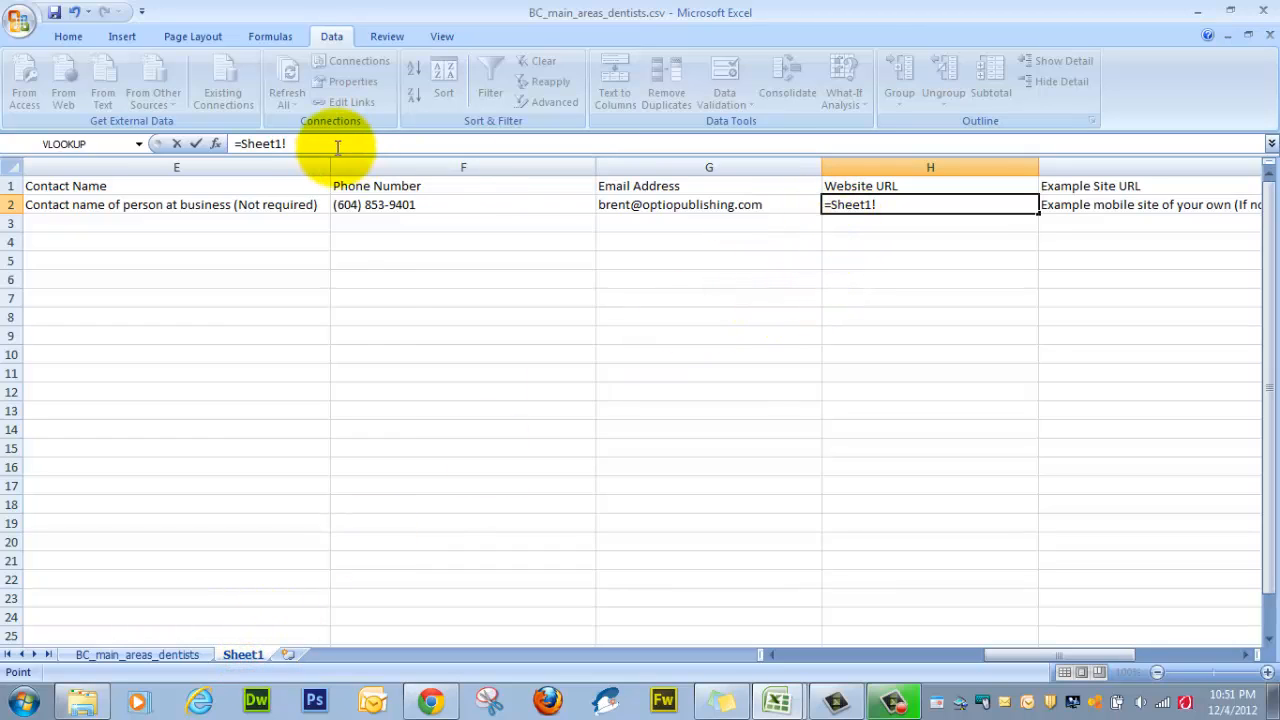
left_click_drag(335, 146, 199, 143)
key("ctrl+v")
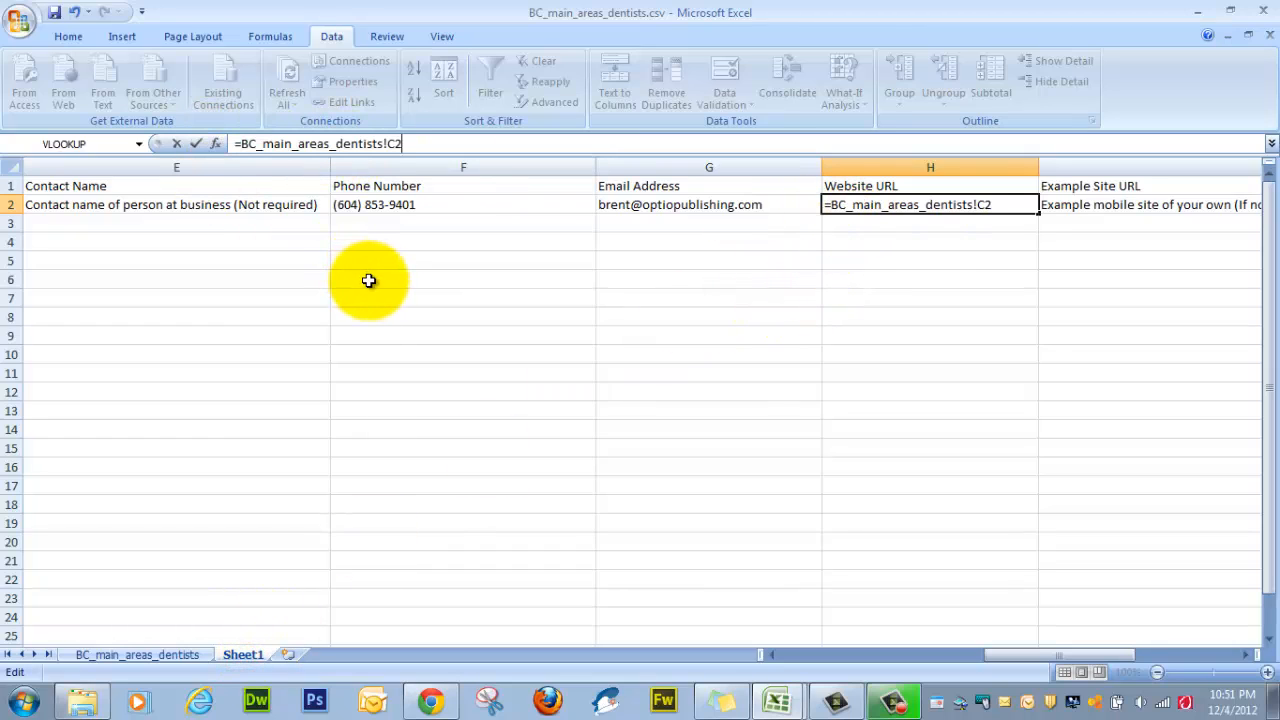
key("Return")
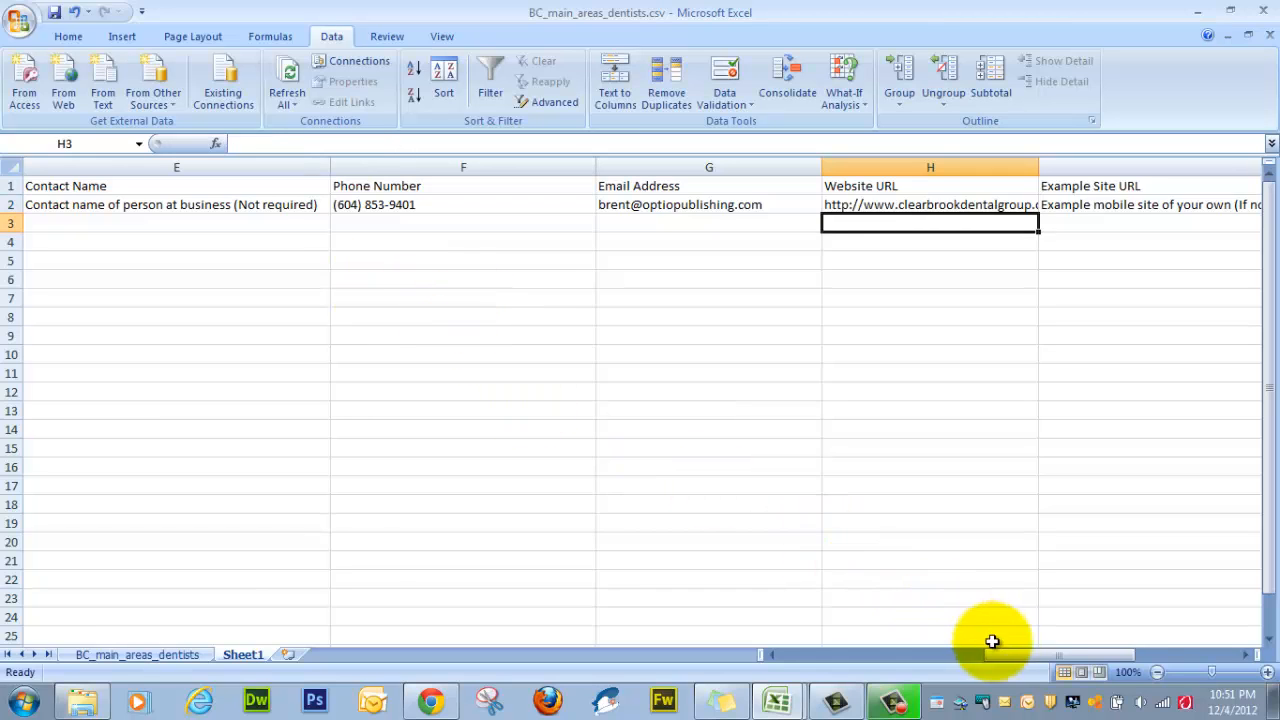
- Fill Sheet1's row 2 from A2 to I2 down through row 241 and locate the last row holding a business name
left_click_drag(1035, 663, 838, 645)
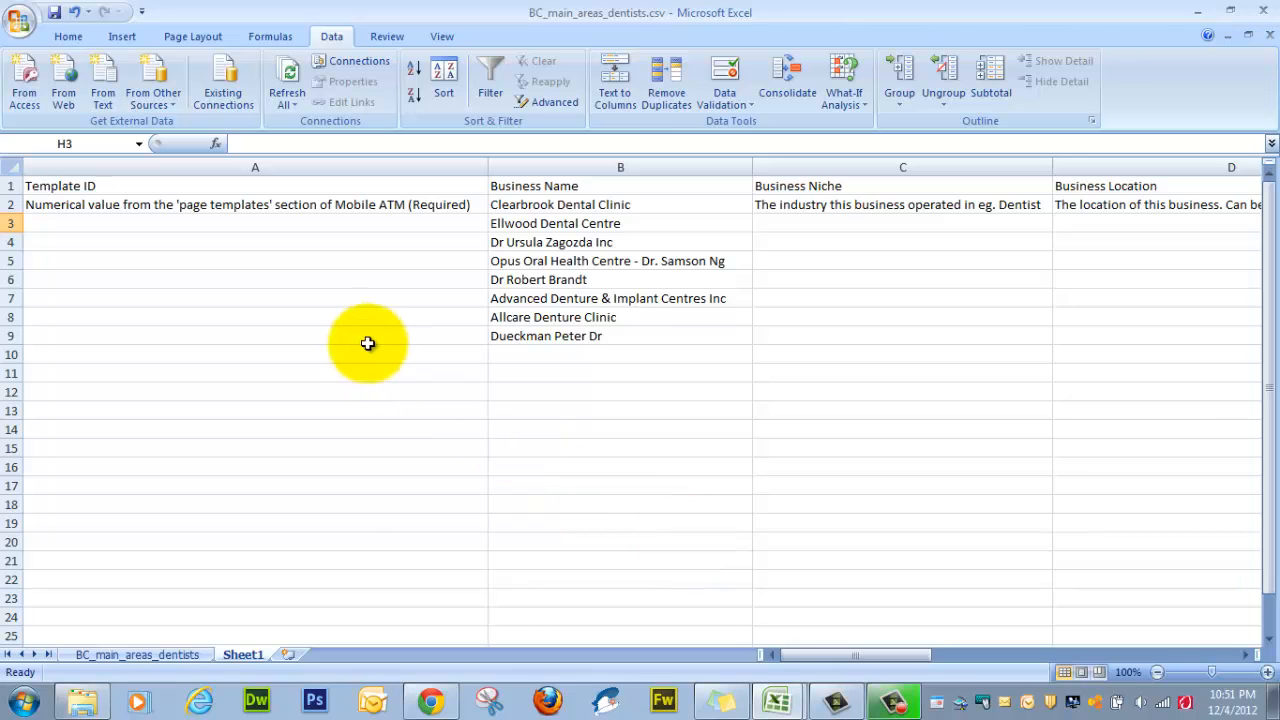
left_click_drag(71, 204, 1008, 203)
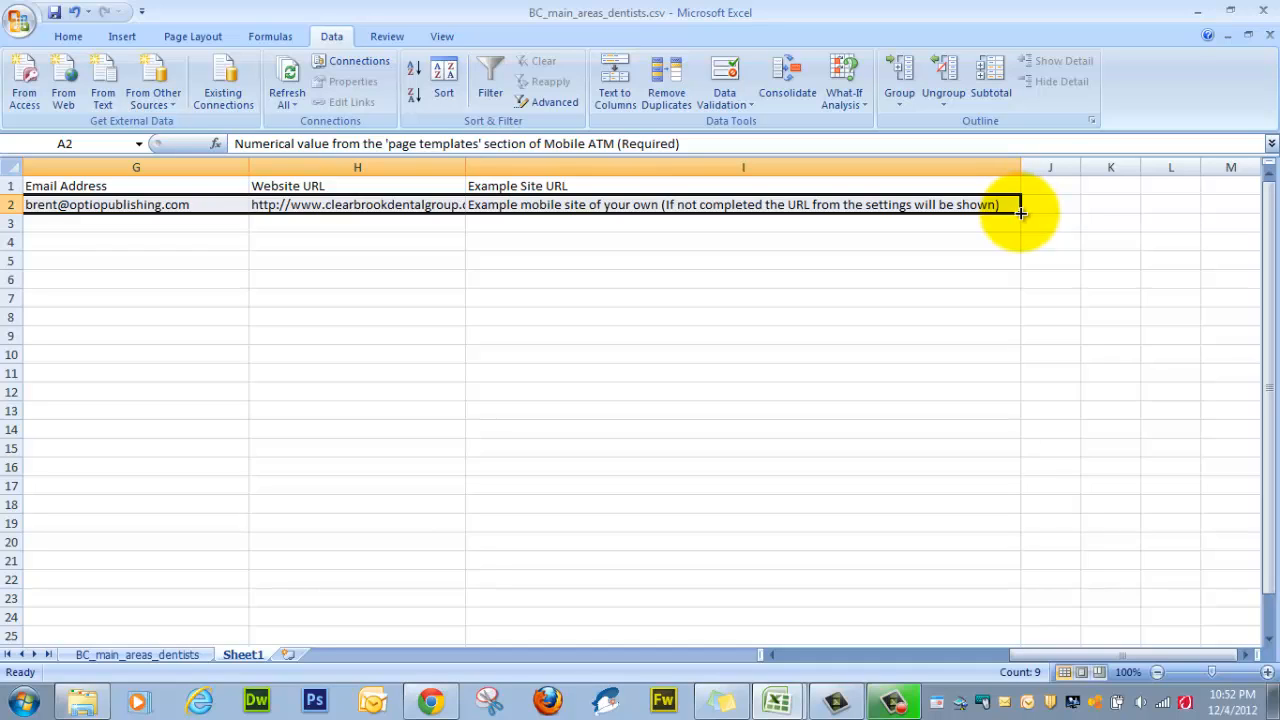
left_click_drag(1020, 212, 810, 657)
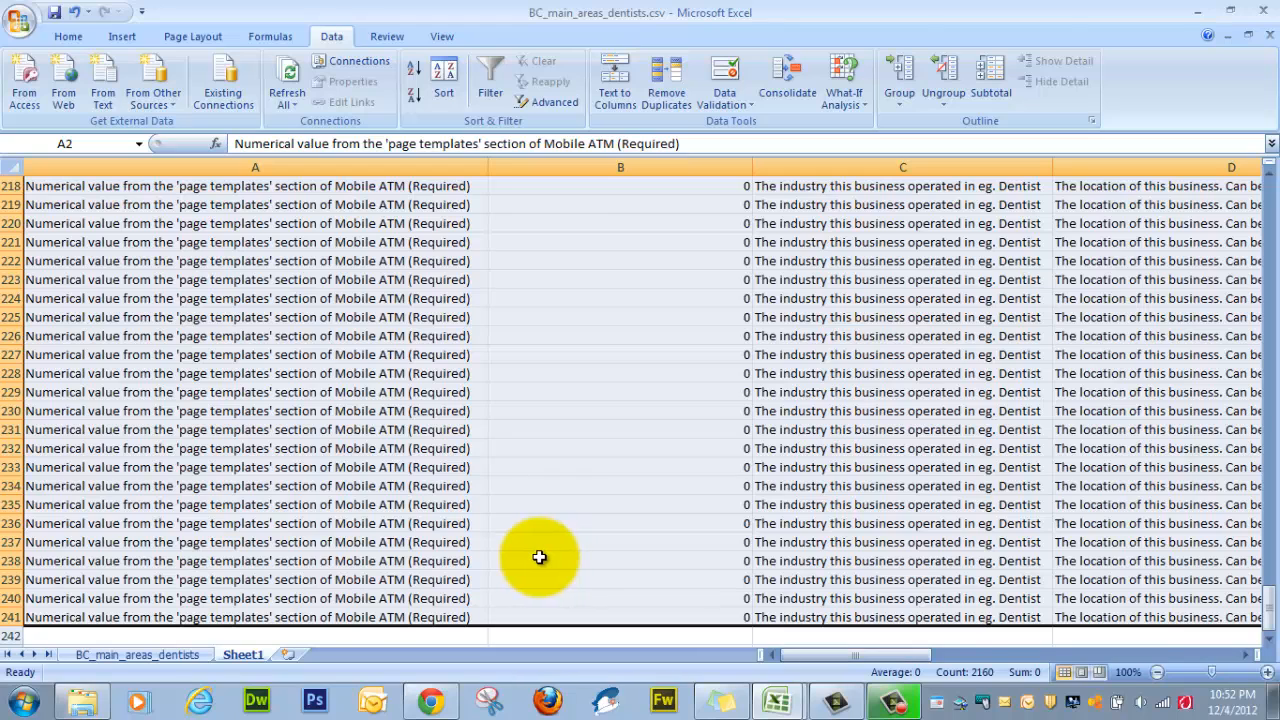
scroll(538, 557, "up", 11)
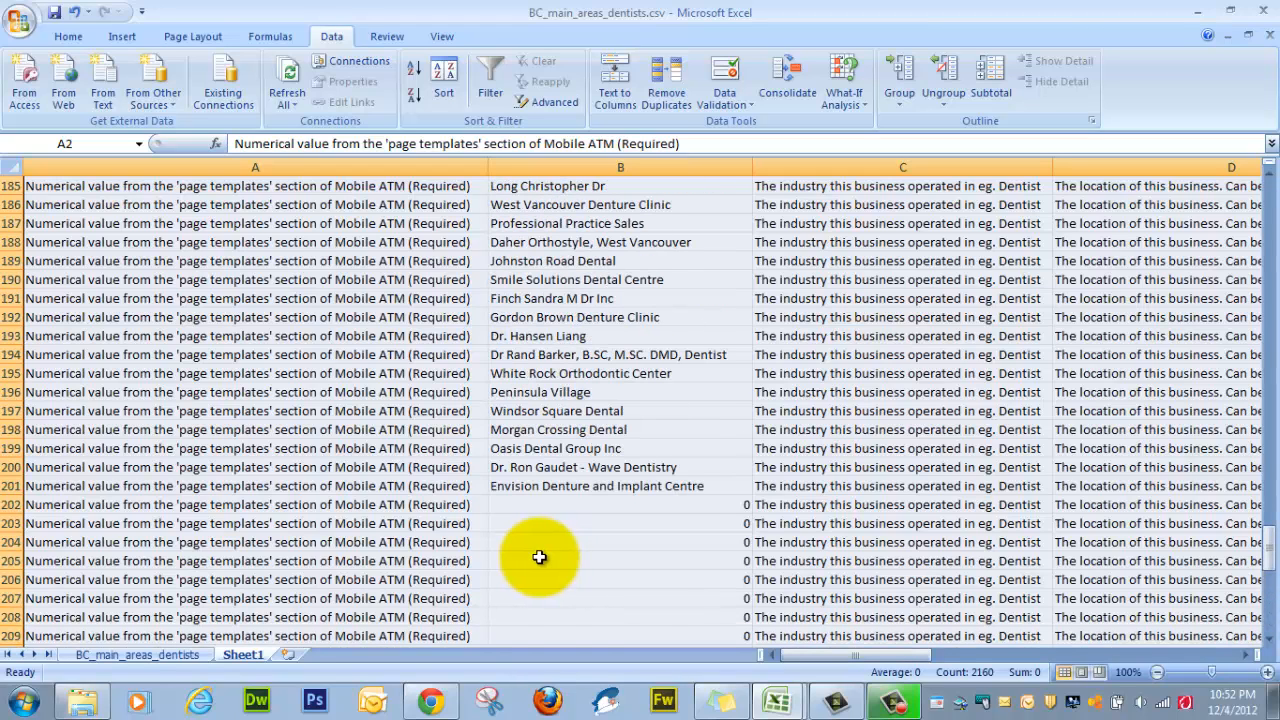
scroll(540, 557, "up", 3)
scroll(540, 555, "down", 2)
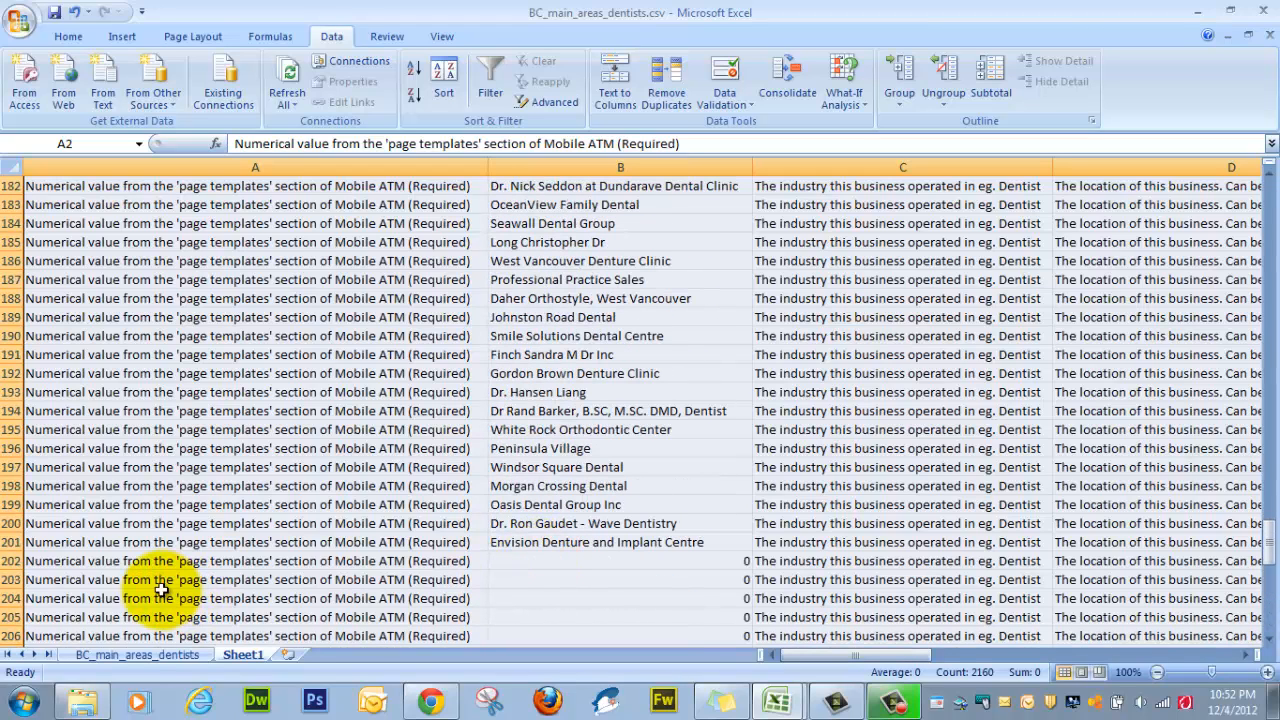
- Delete Sheet1's surplus rows 202 through 243 below the last record with a business name
left_click(10, 561)
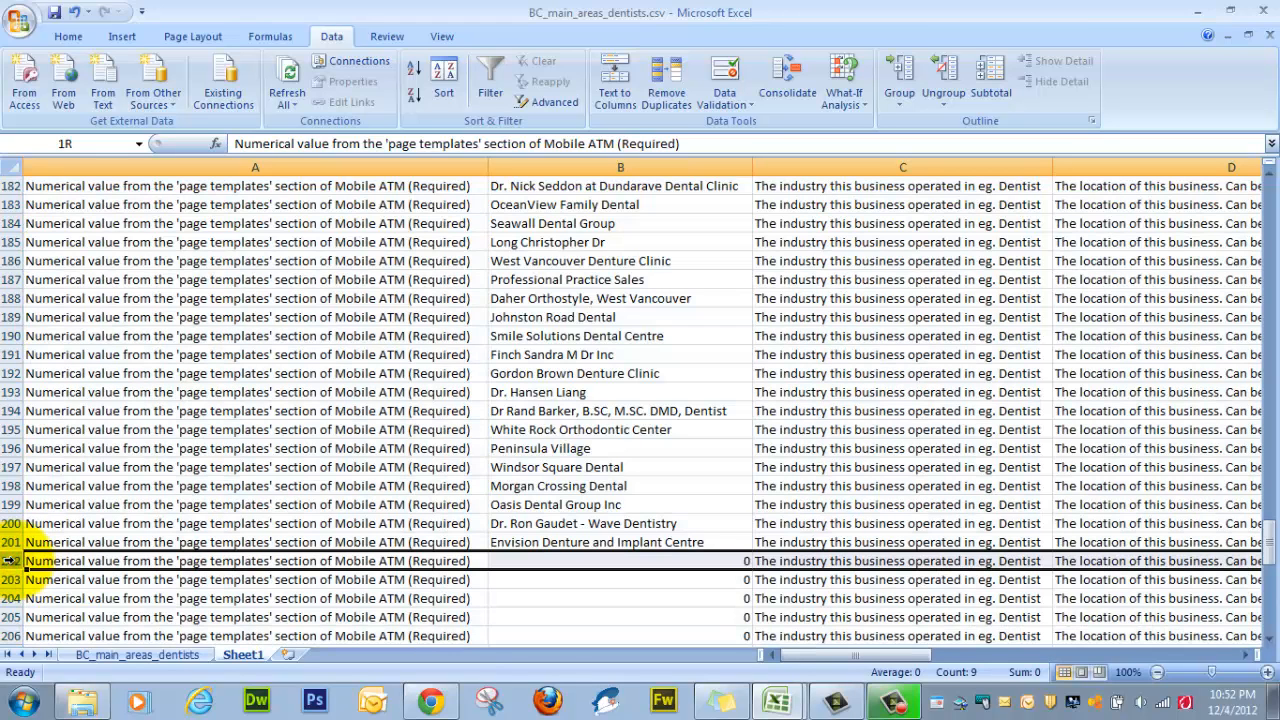
left_click_drag(10, 561, 8, 503)
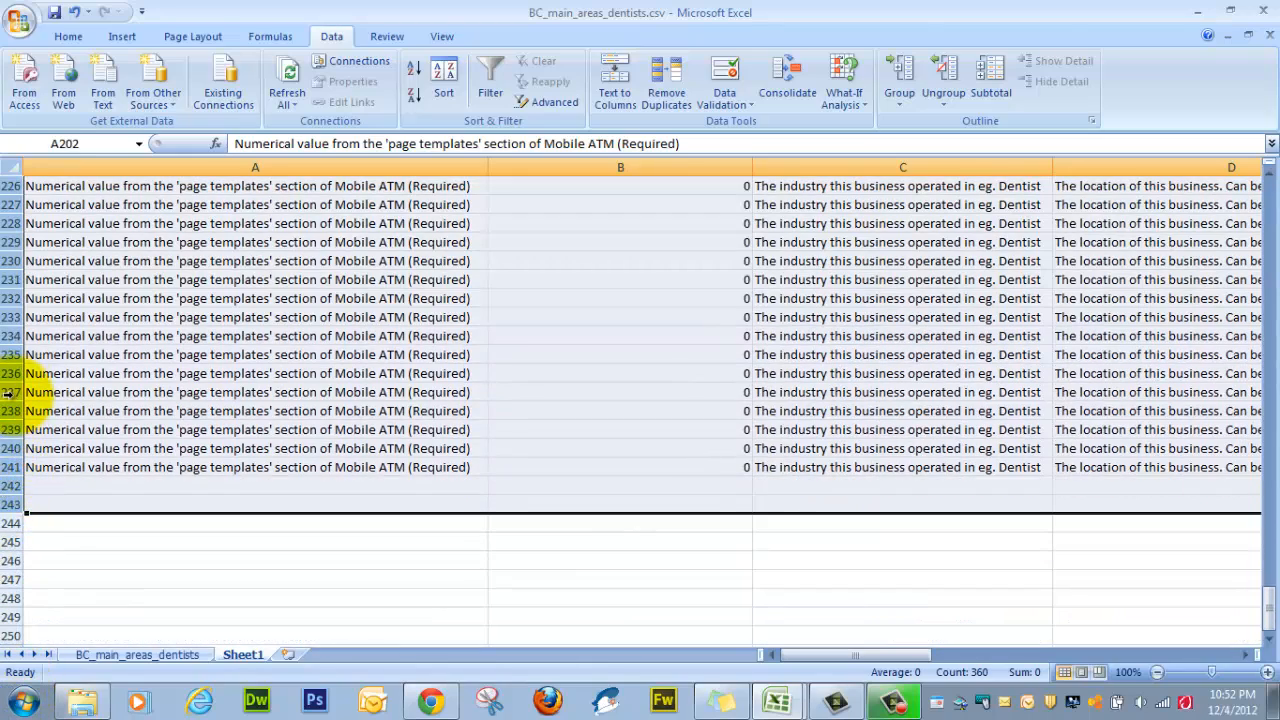
right_click(8, 392)
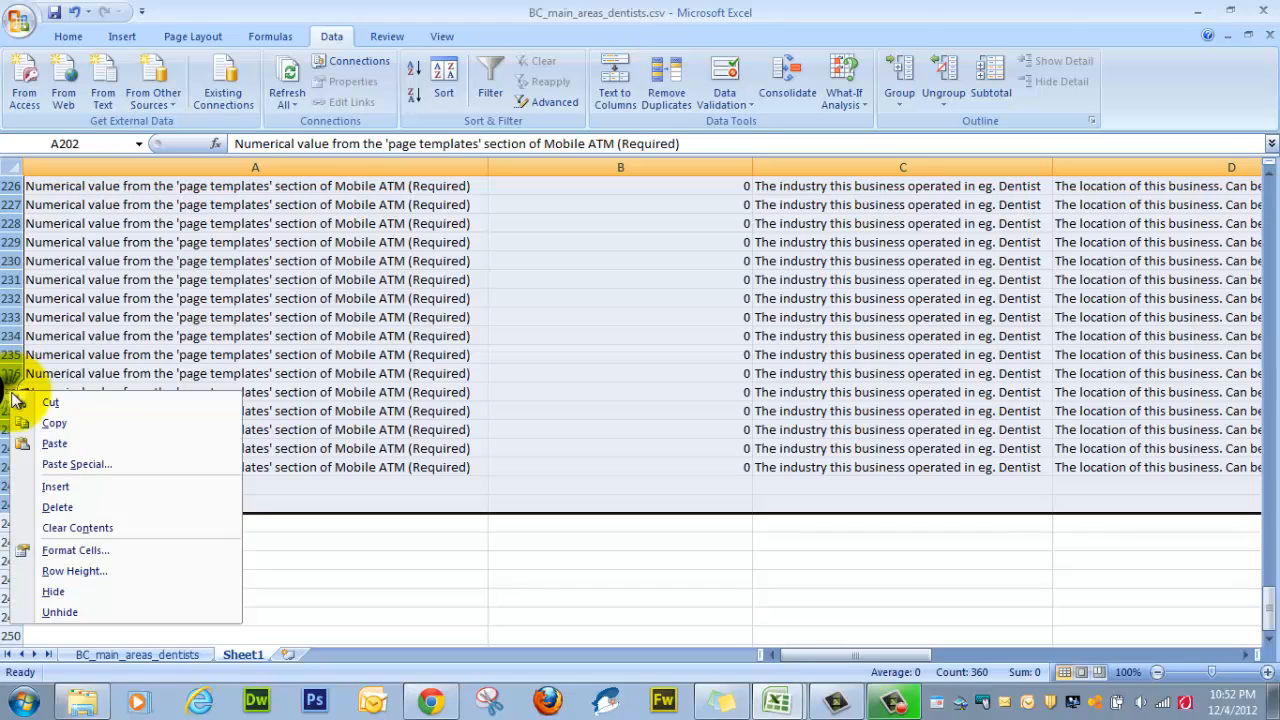
left_click(52, 509)
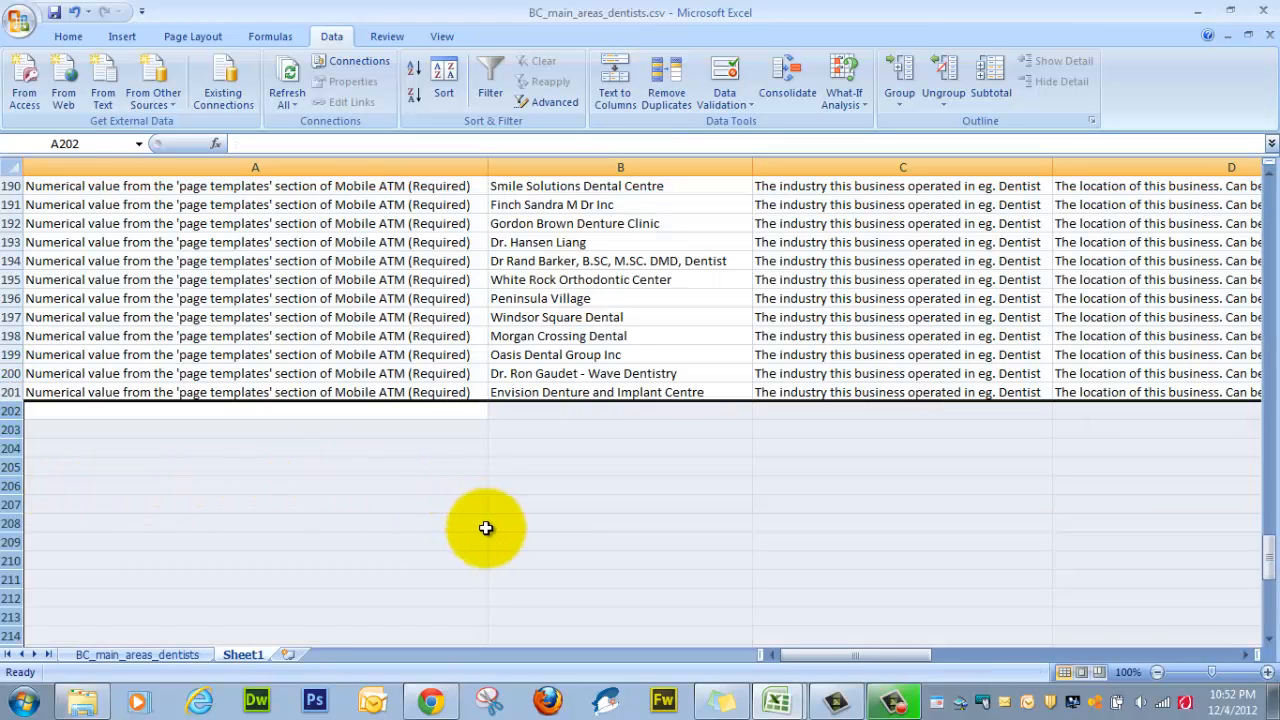
- Clear the placeholder text from Sheet1's Example Site URL column in cells I2 through I201
scroll(681, 549, "up", 20)
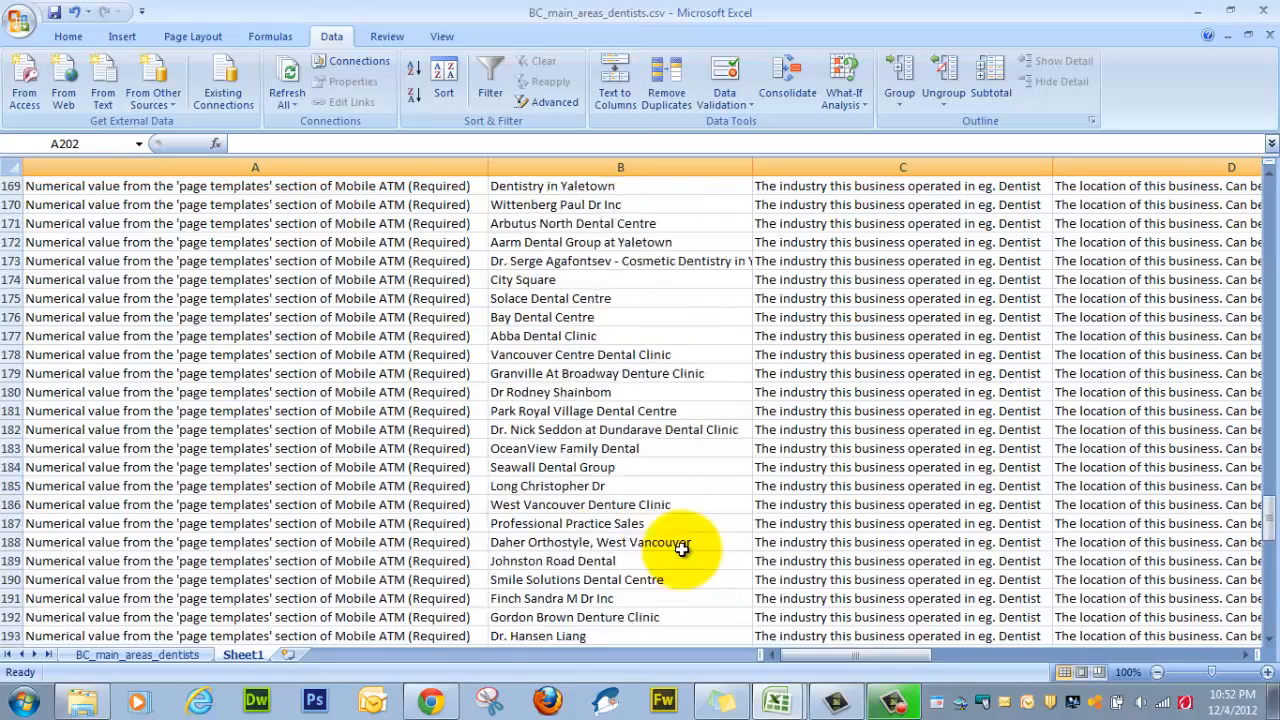
scroll(681, 549, "up", 20)
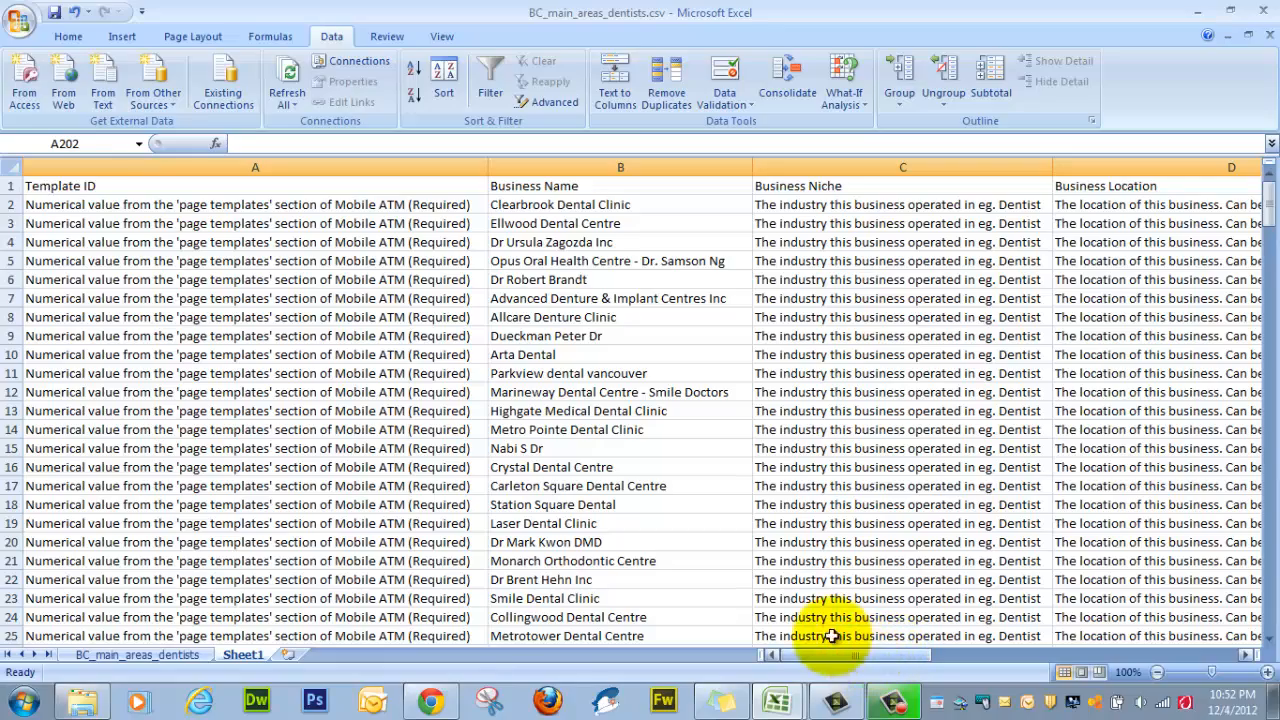
left_click_drag(855, 652, 1140, 650)
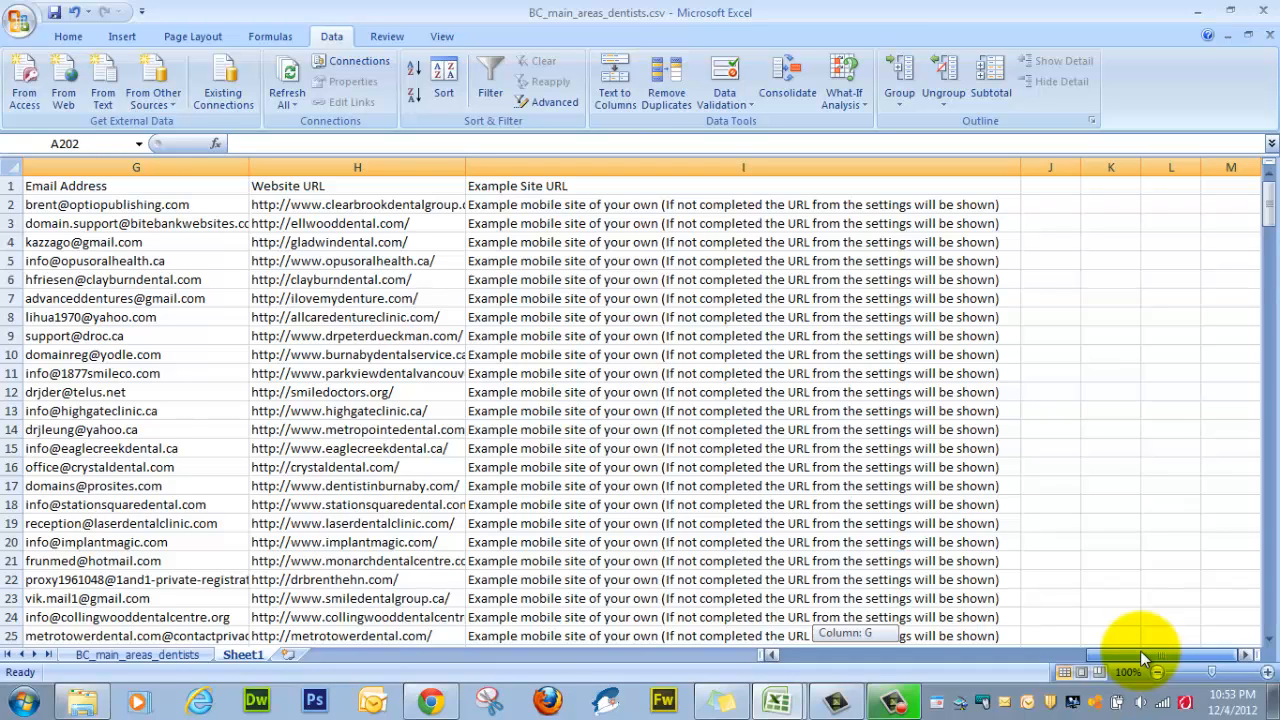
left_click_drag(1140, 650, 1140, 650)
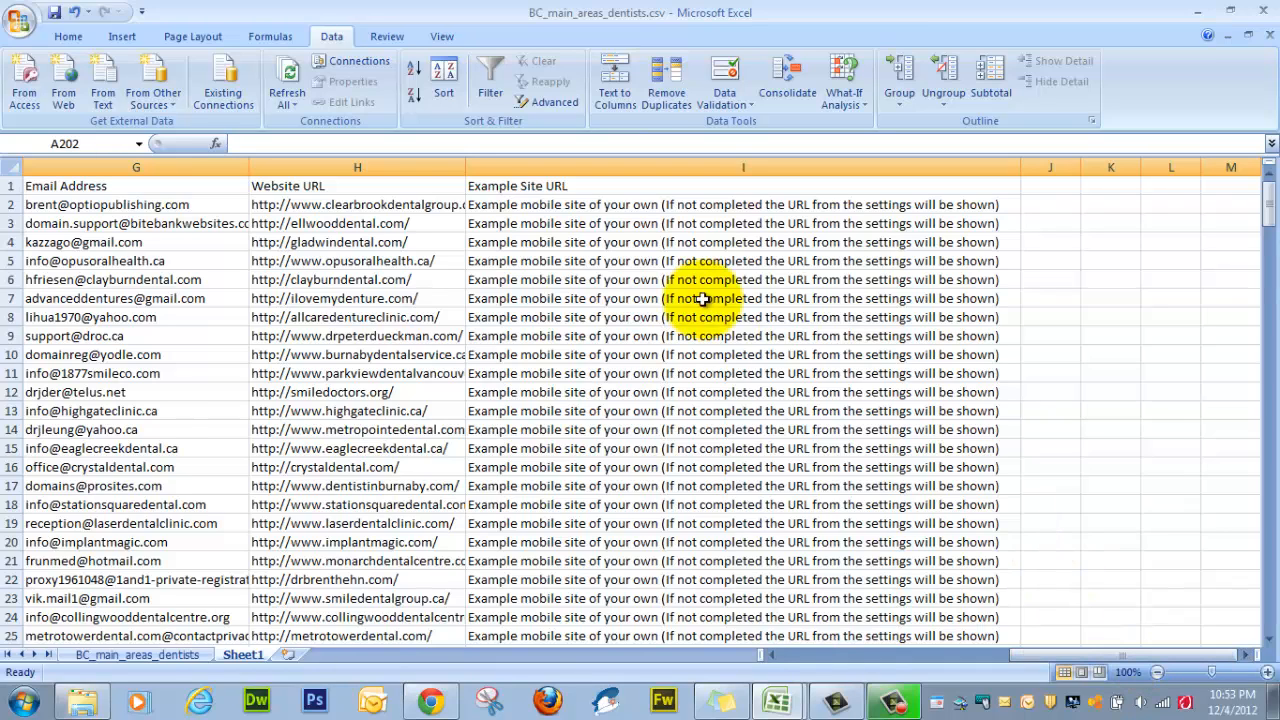
left_click(570, 208)
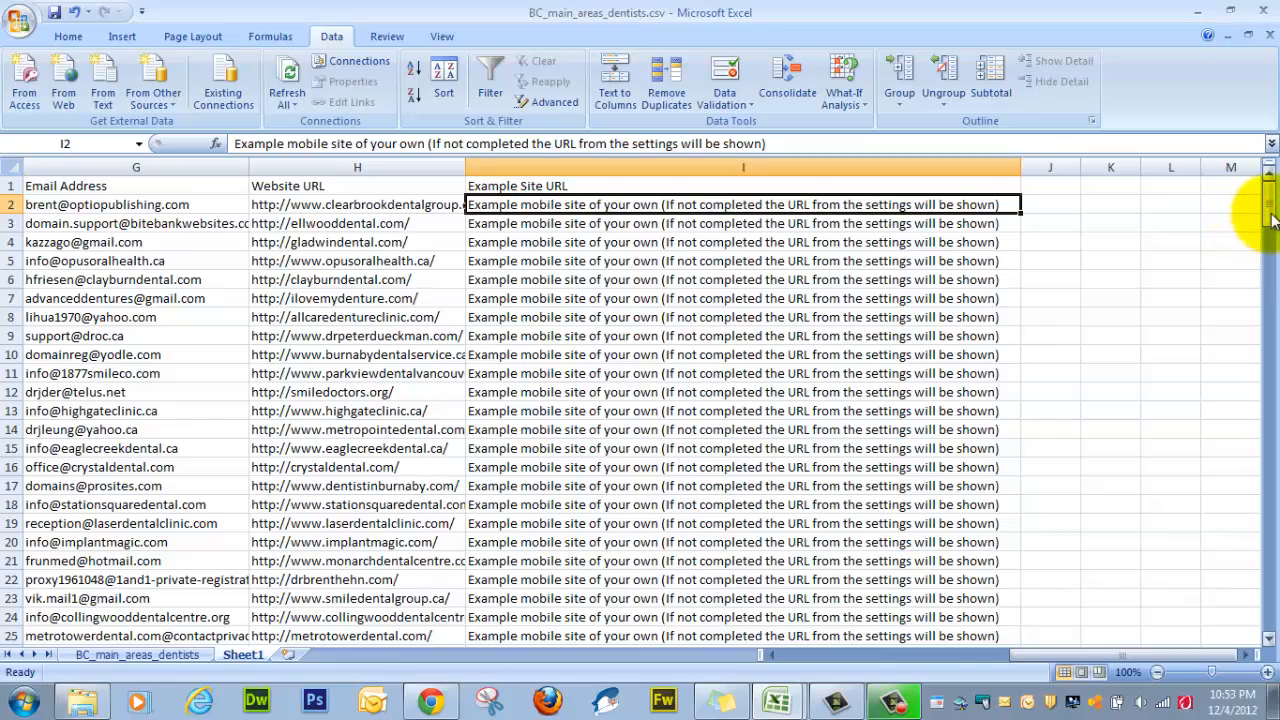
left_click_drag(1272, 220, 1268, 543)
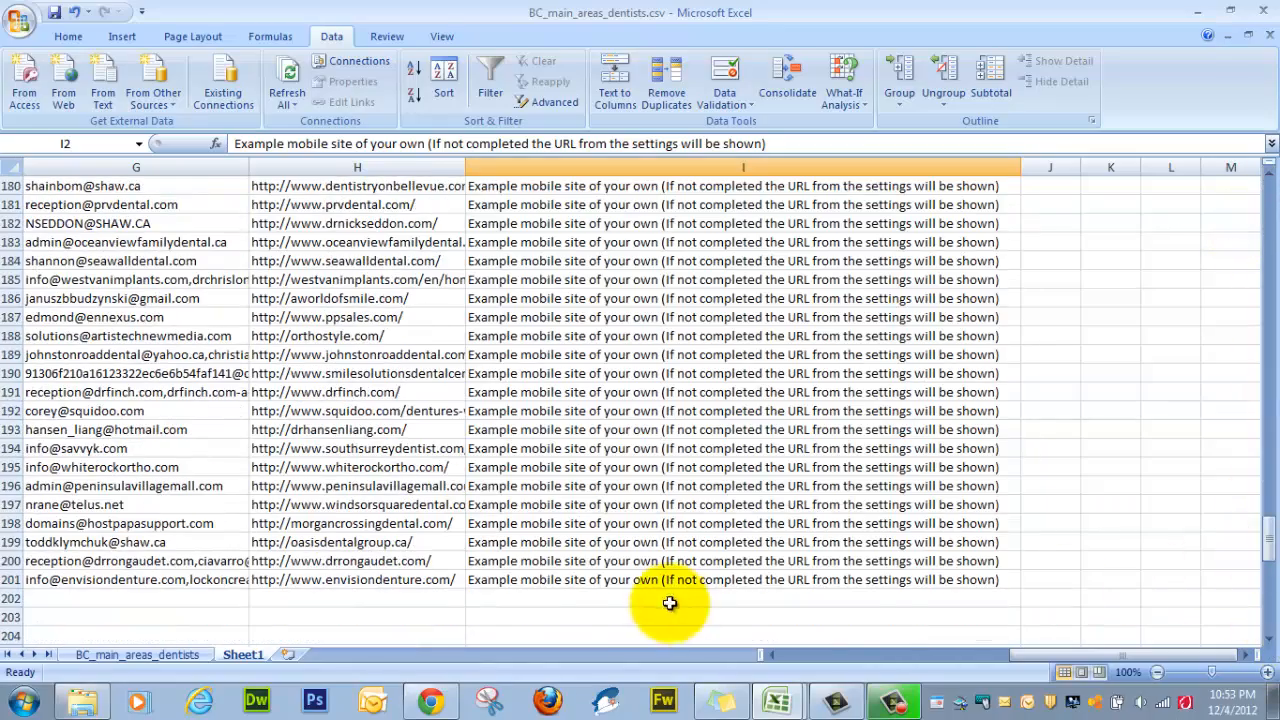
left_click(647, 581, "shift")
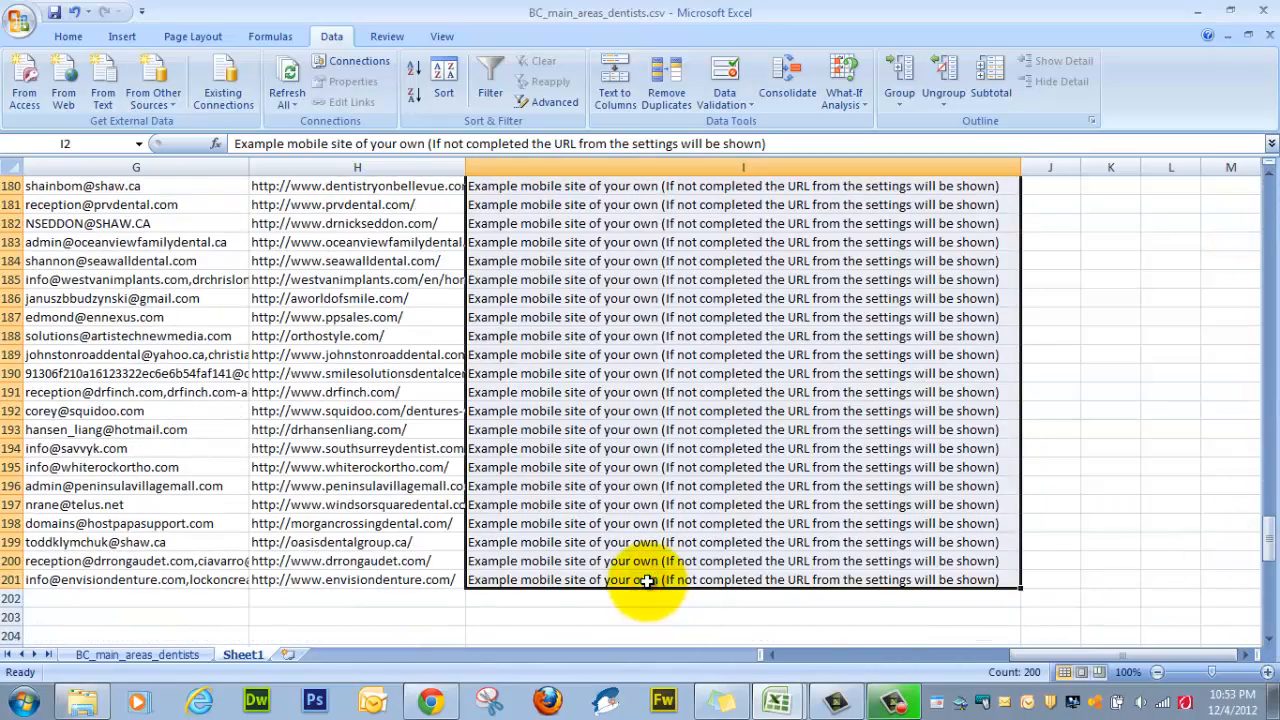
key("Delete")
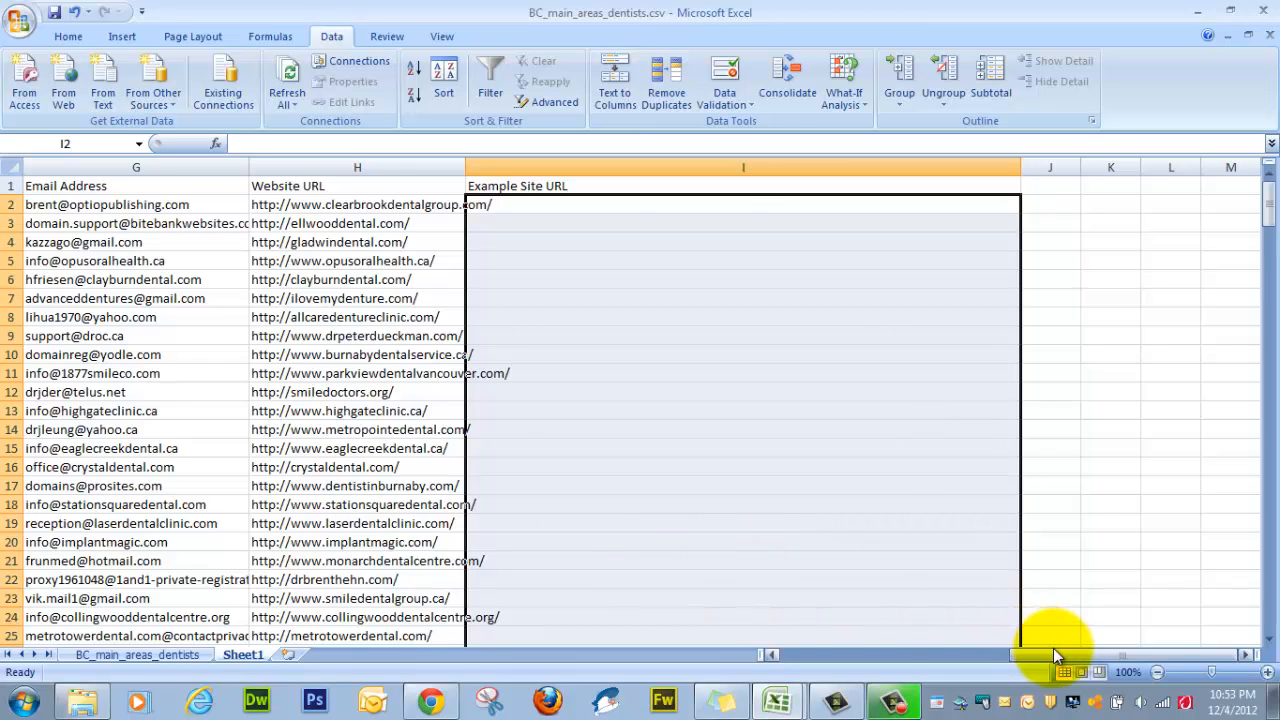
- Clear the placeholder text in Sheet1's Business Niche, Business Location and Contact Name columns from C3 through E201
left_click_drag(1057, 652, 871, 655)
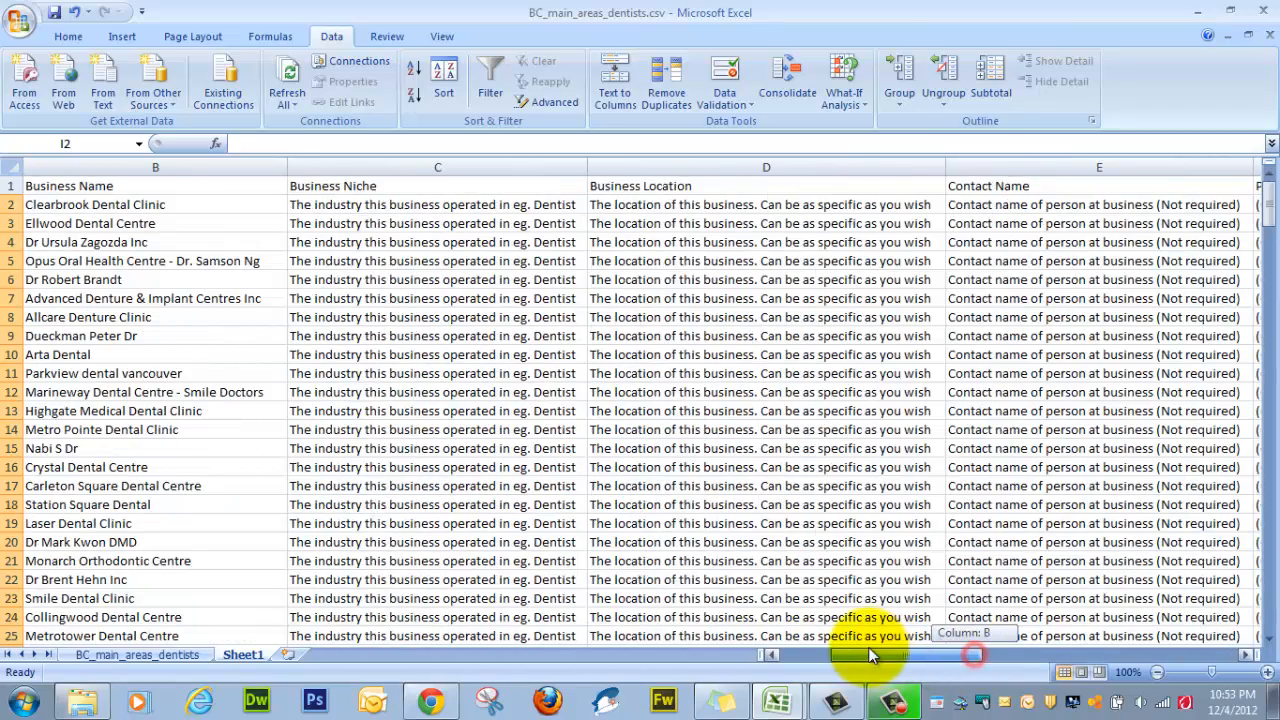
left_click_drag(487, 218, 971, 243)
left_click_drag(477, 203, 1020, 240)
left_click_drag(398, 226, 963, 617)
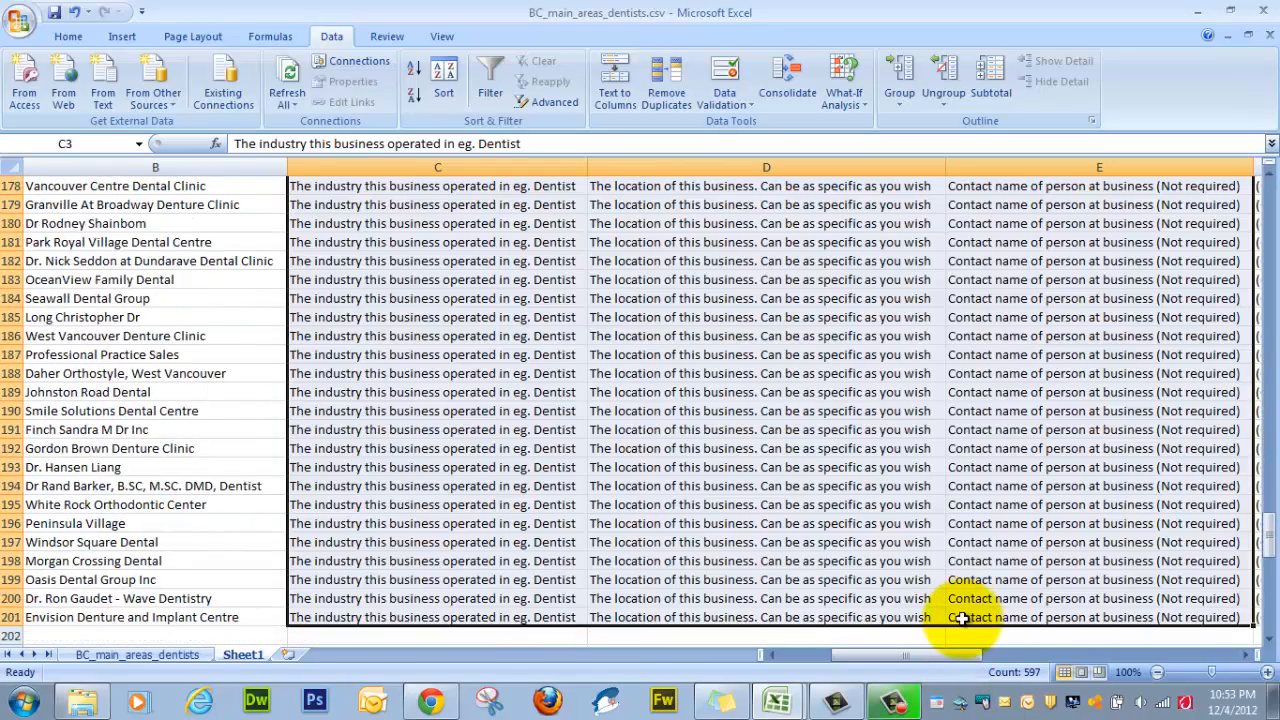
key("Delete")
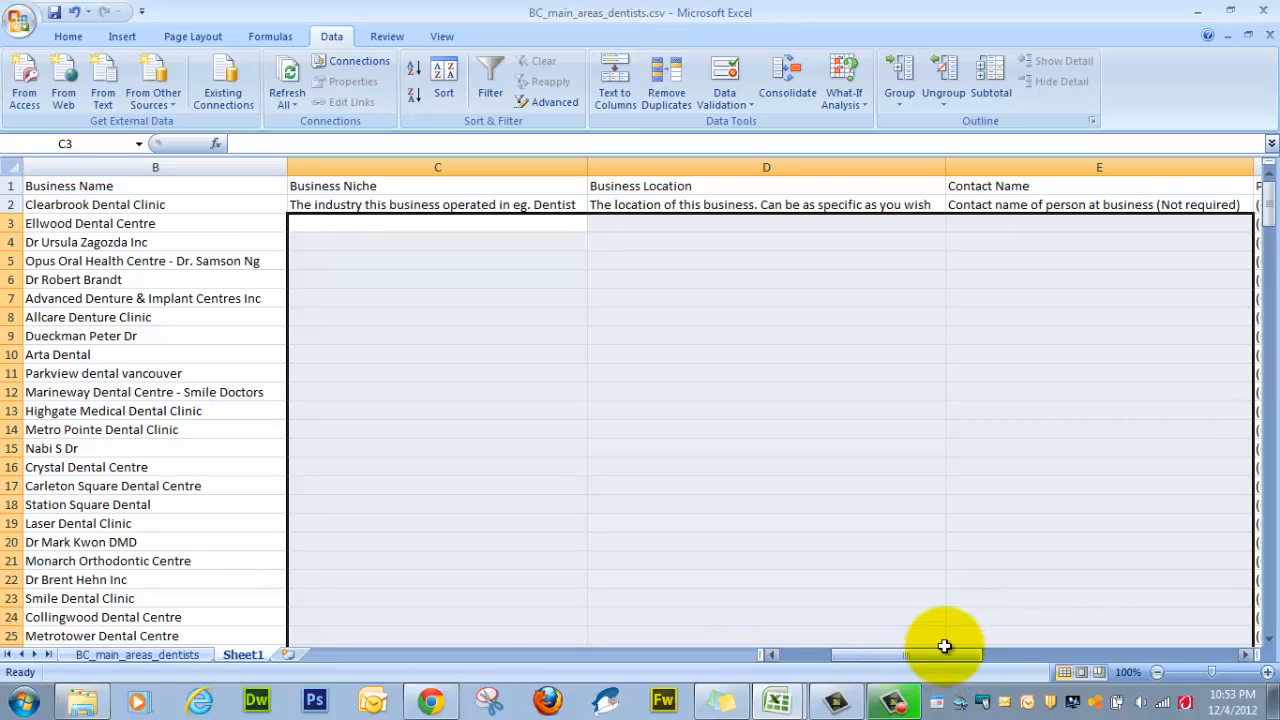
- Clear the repeated placeholder text in Sheet1's Template ID column from A3 through A201
left_click_drag(930, 656, 857, 660)
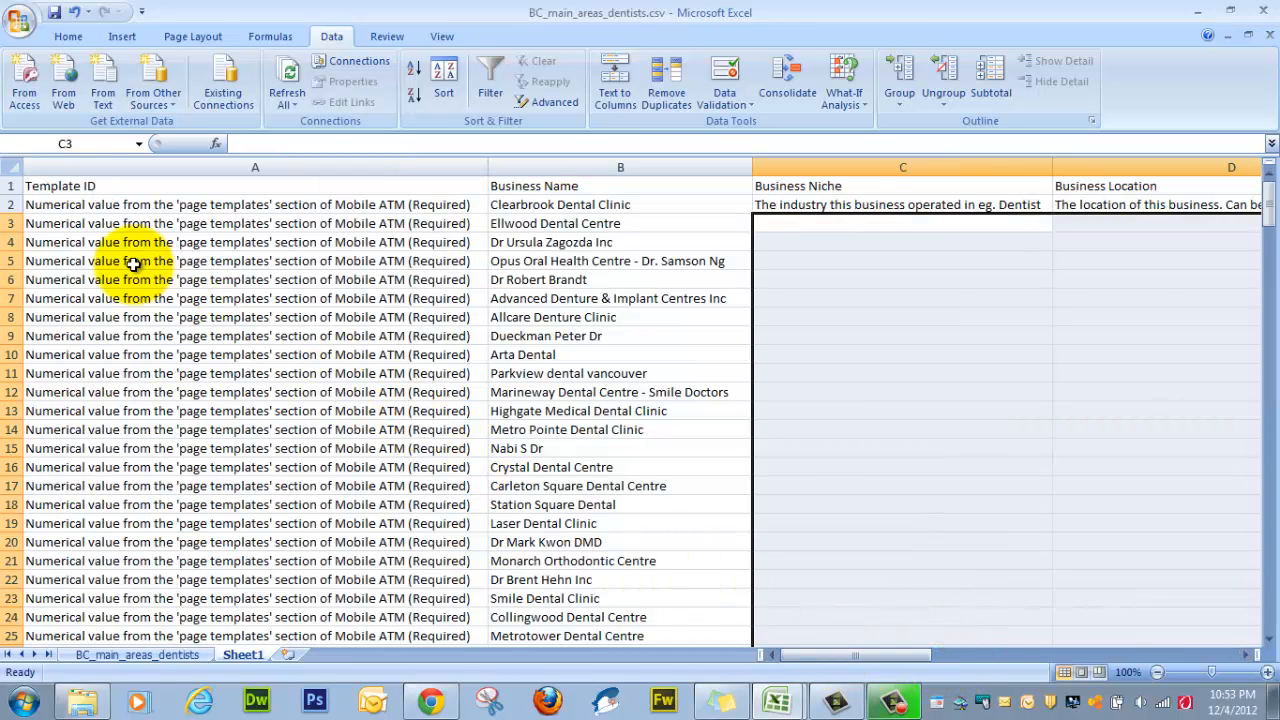
left_click(119, 227)
scroll(314, 505, "down", 7)
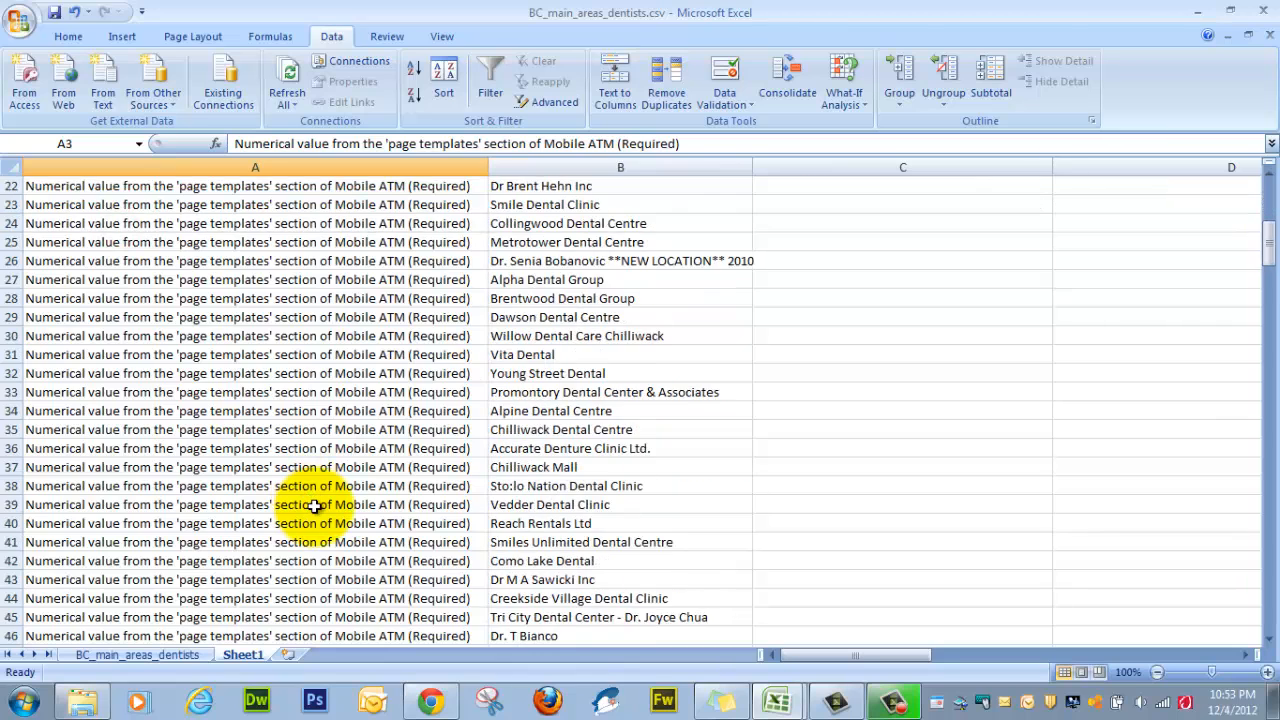
scroll(315, 505, "up", 5)
scroll(315, 505, "up", 2)
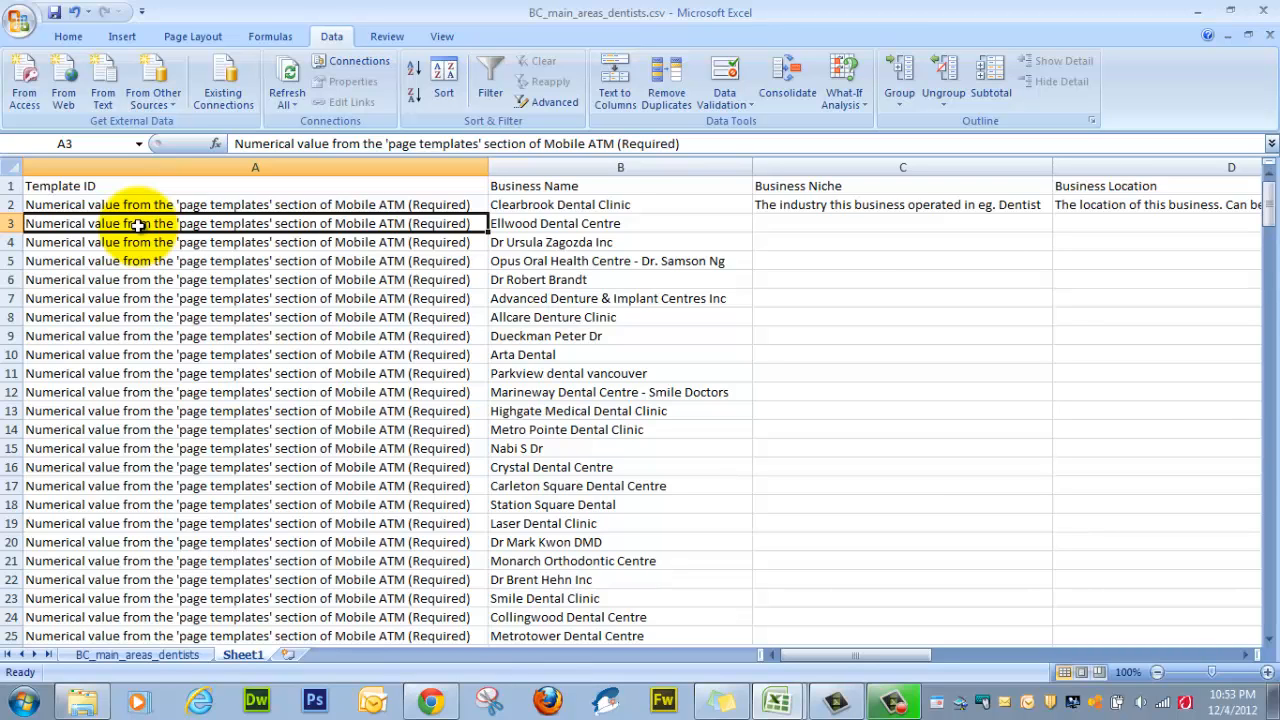
scroll(137, 250, "down", 20)
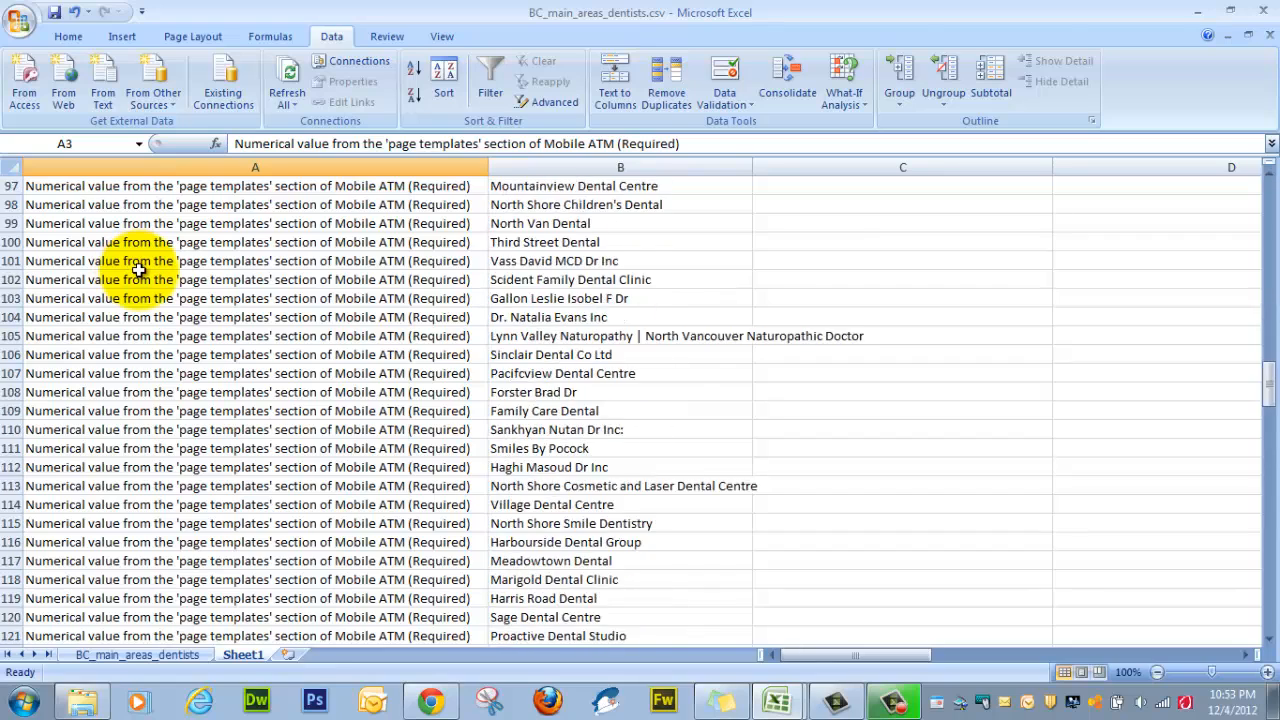
scroll(137, 268, "down", 20)
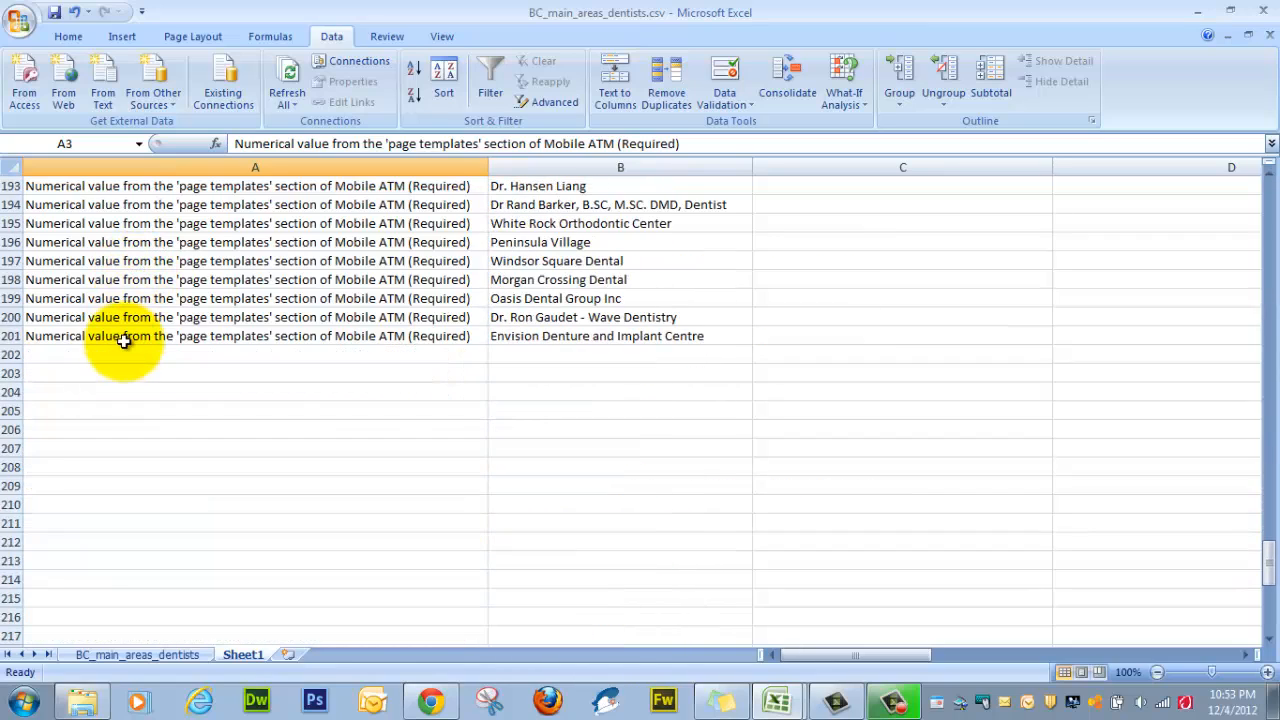
left_click(128, 332, "shift")
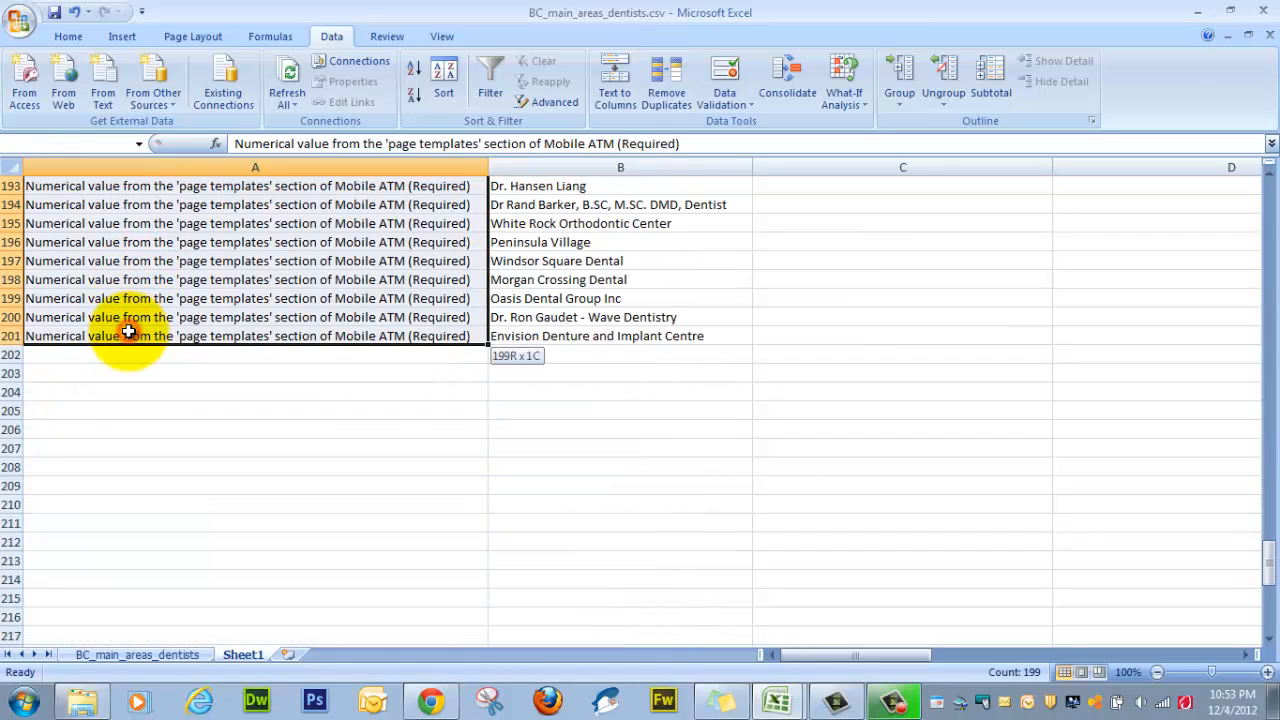
key("Delete")
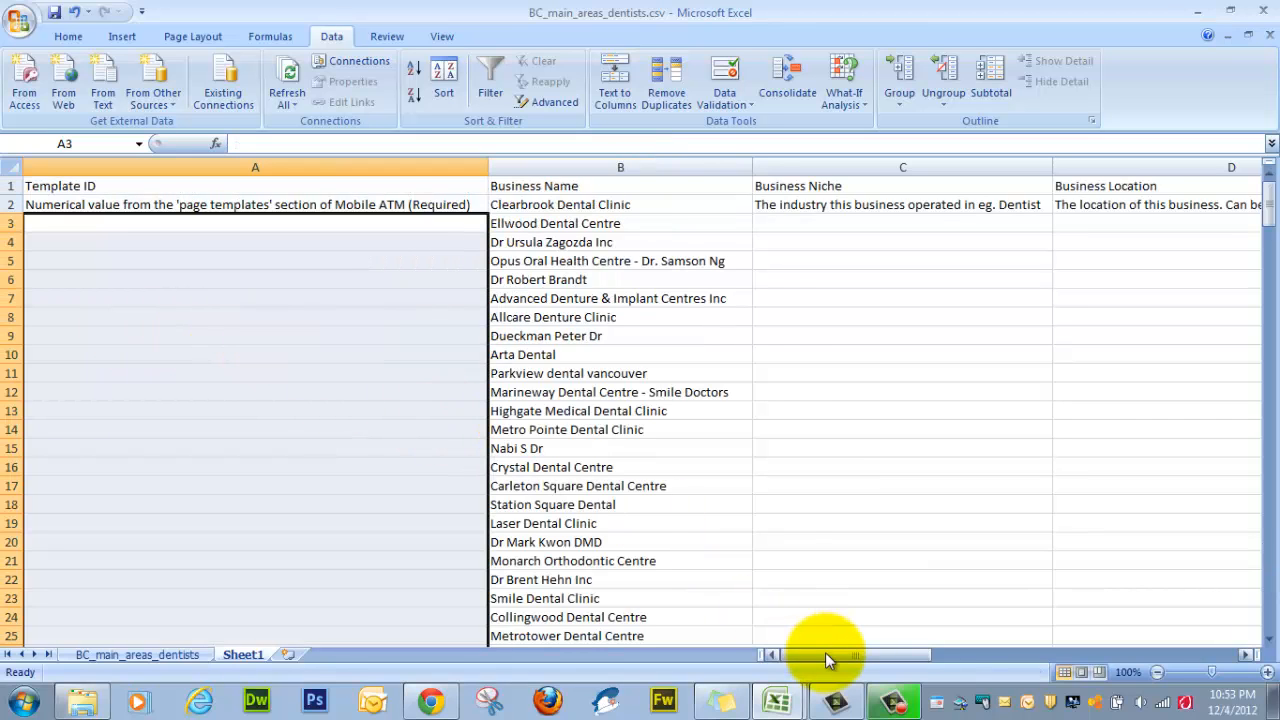
mouse_move(825, 655)
left_mouse_down()
mouse_move(1138, 651)
mouse_move(828, 645)
left_mouse_up()
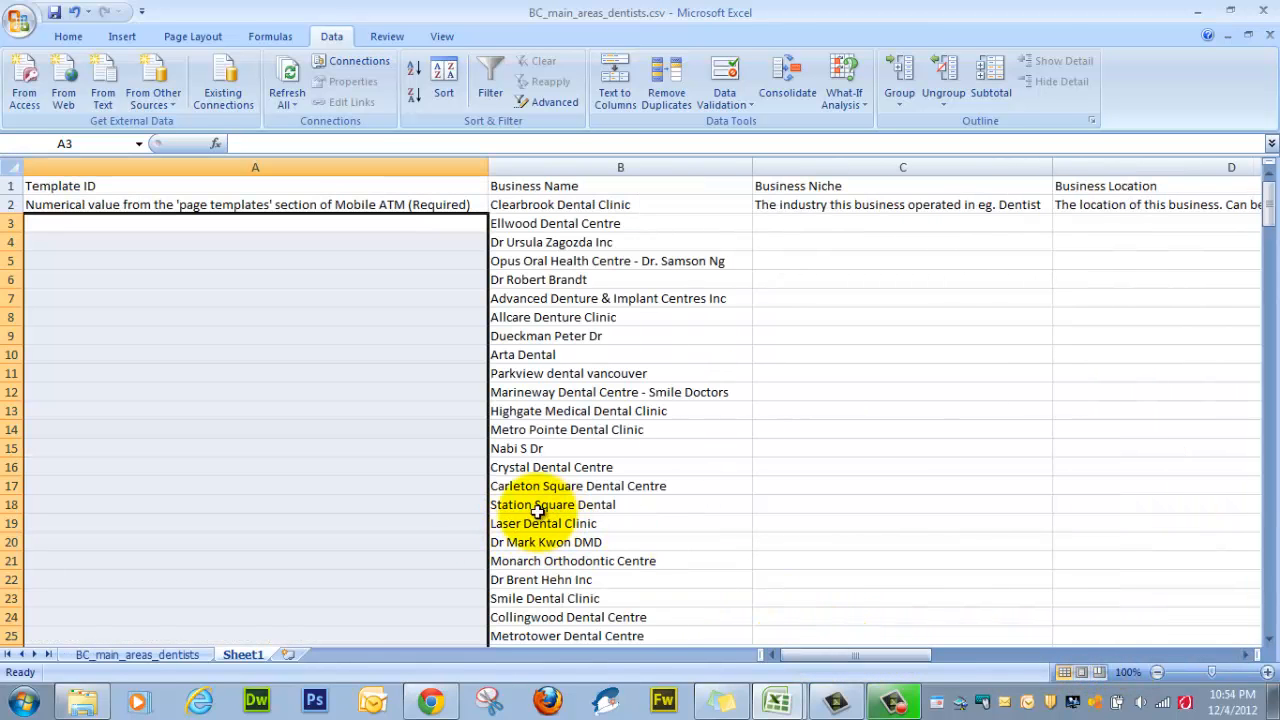
left_click(123, 656)
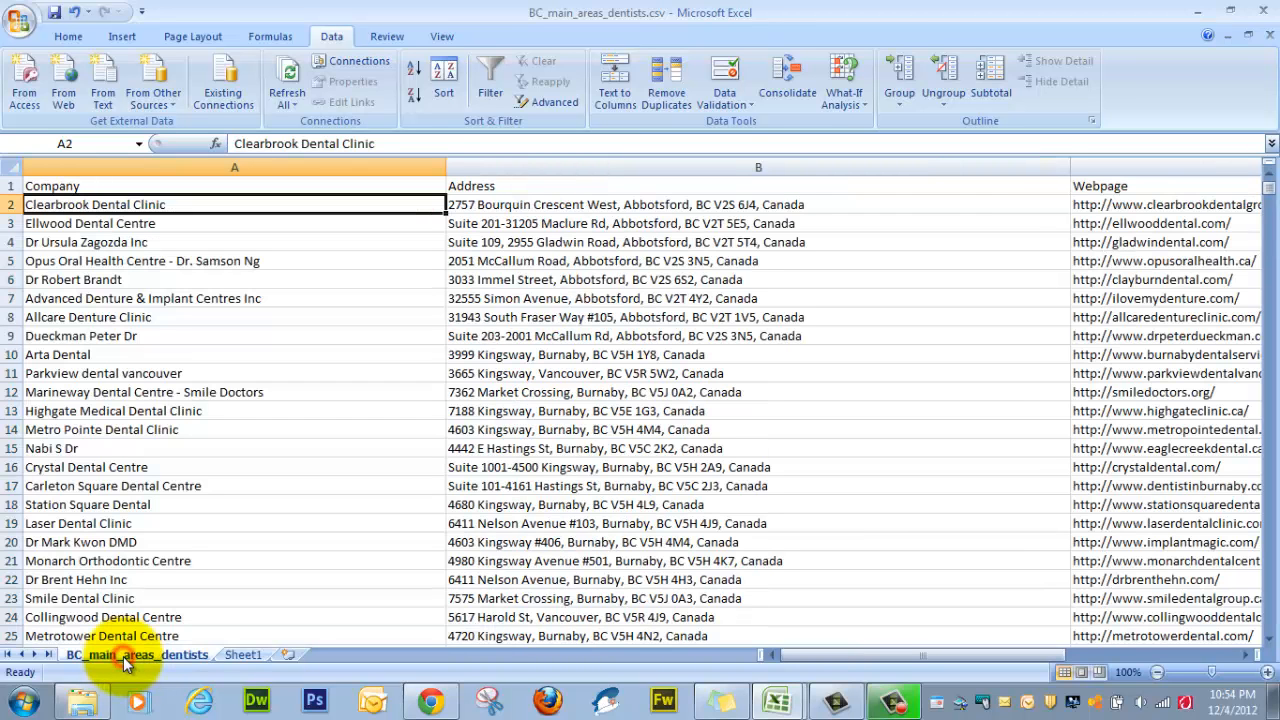
left_click(245, 653)
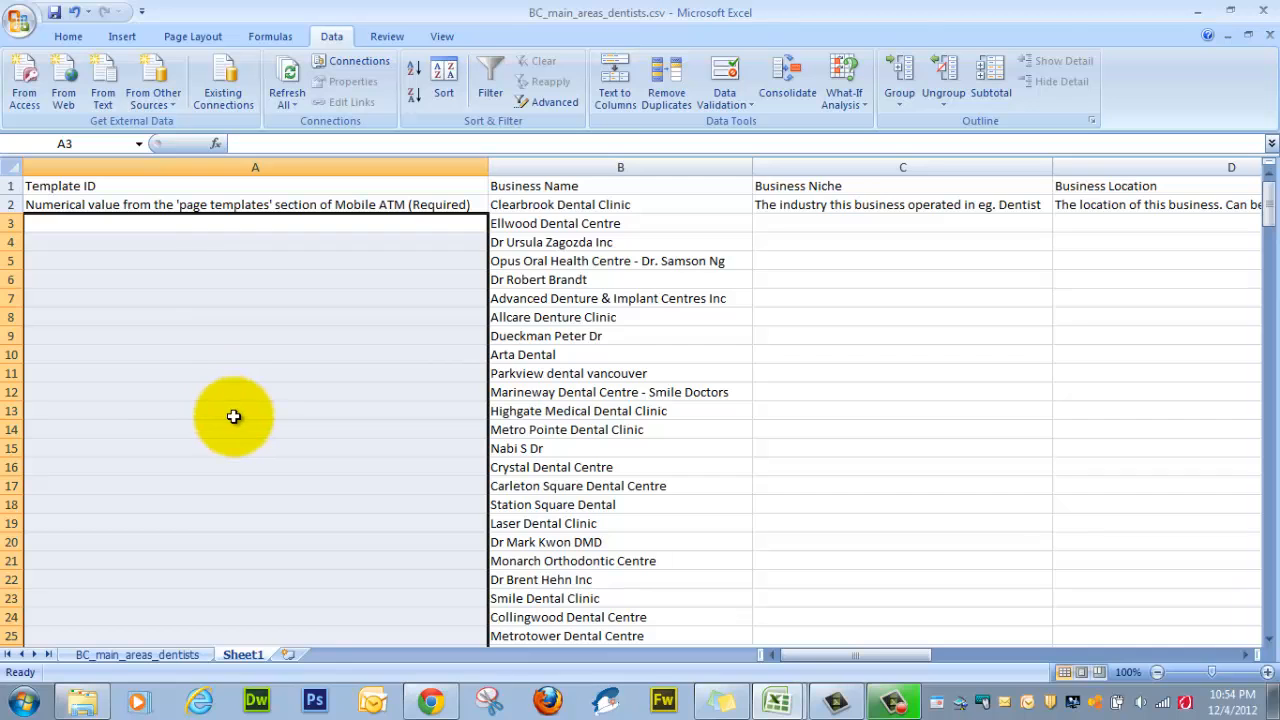
left_click(125, 655)
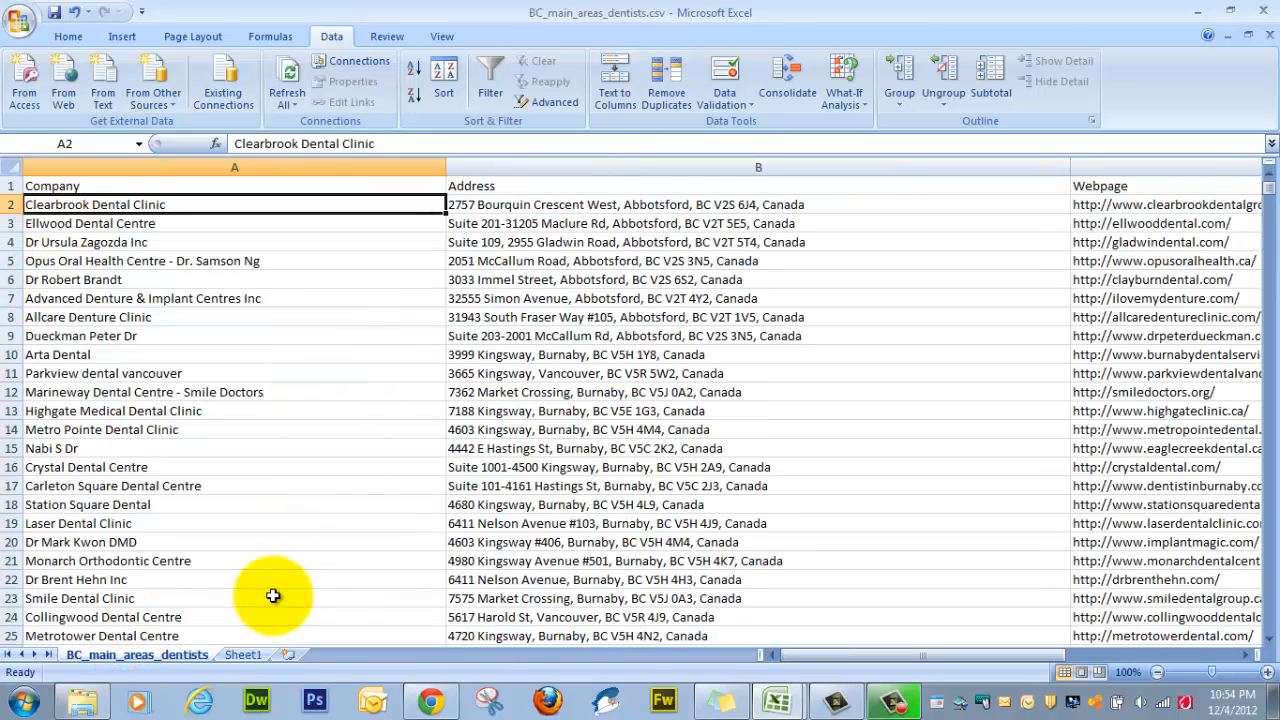
left_click(243, 655)
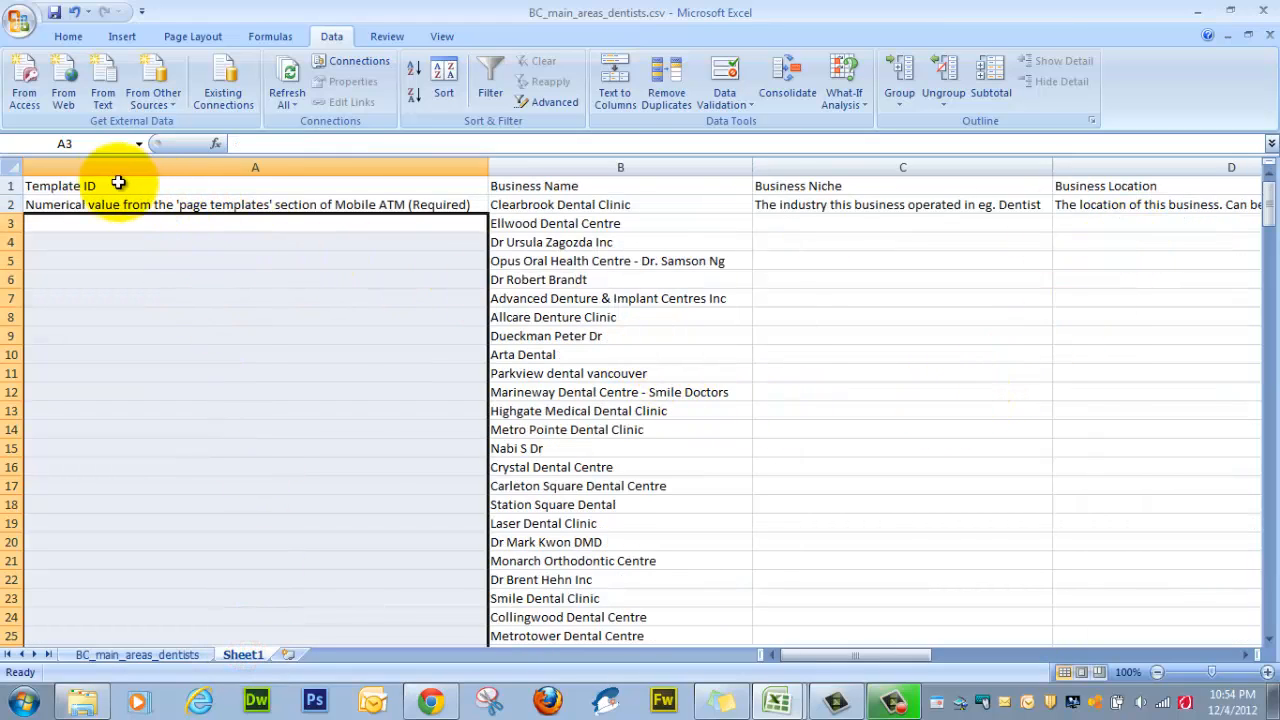
- Copy Sheet1's whole columns A through I, from Template ID to Example Site URL
left_click(80, 185)
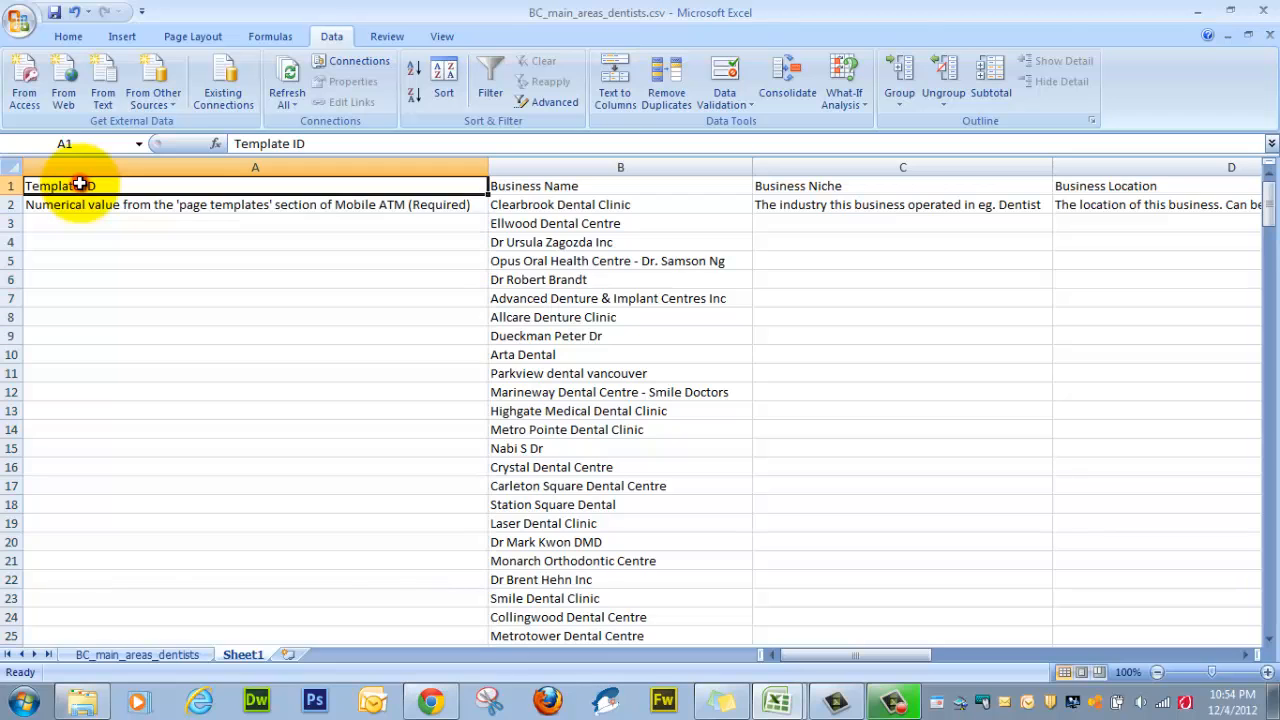
left_click(97, 162)
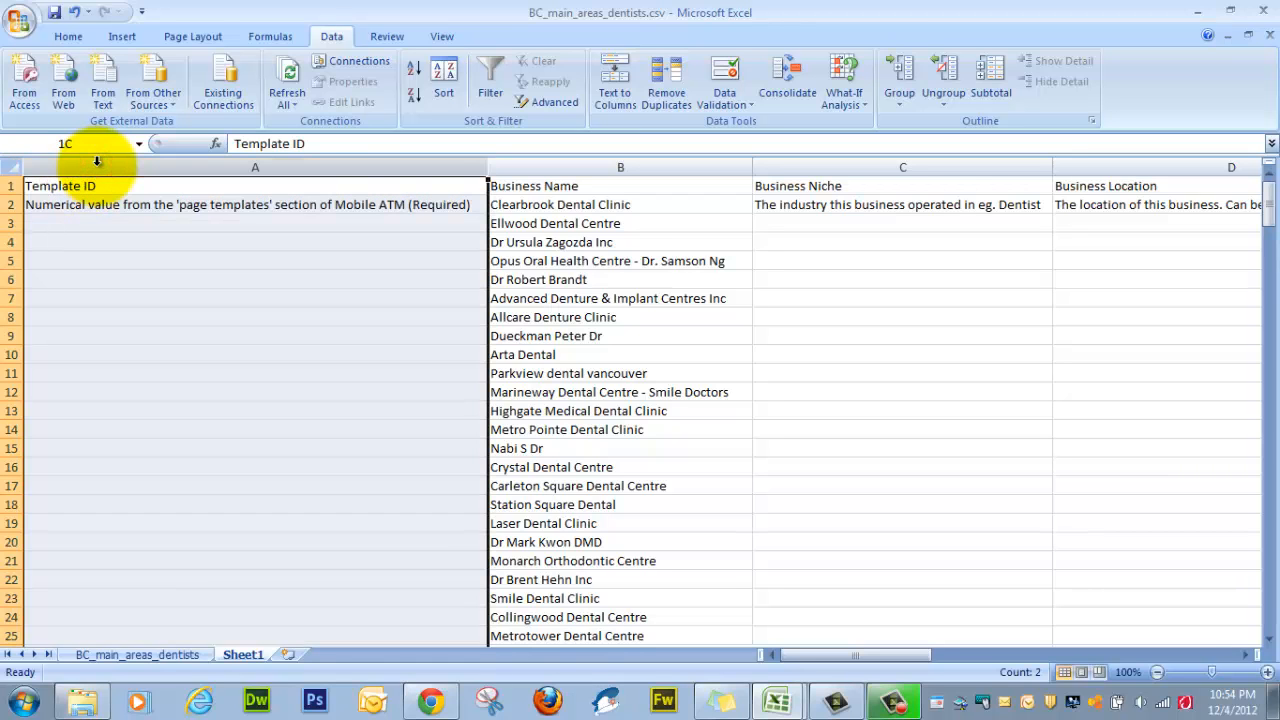
left_click_drag(97, 162, 565, 166)
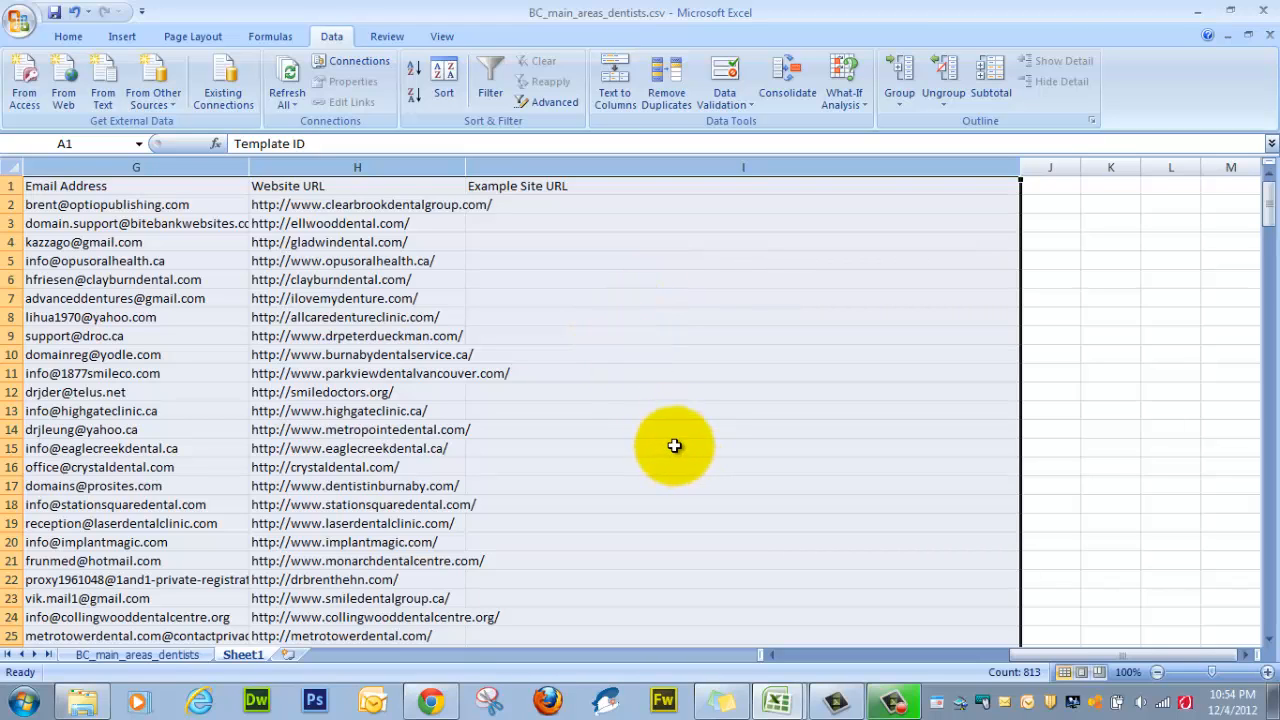
key("ctrl+c")
- Create a new blank workbook and bring its empty Sheet1 to the front while keeping the template columns copied
left_click(777, 703)
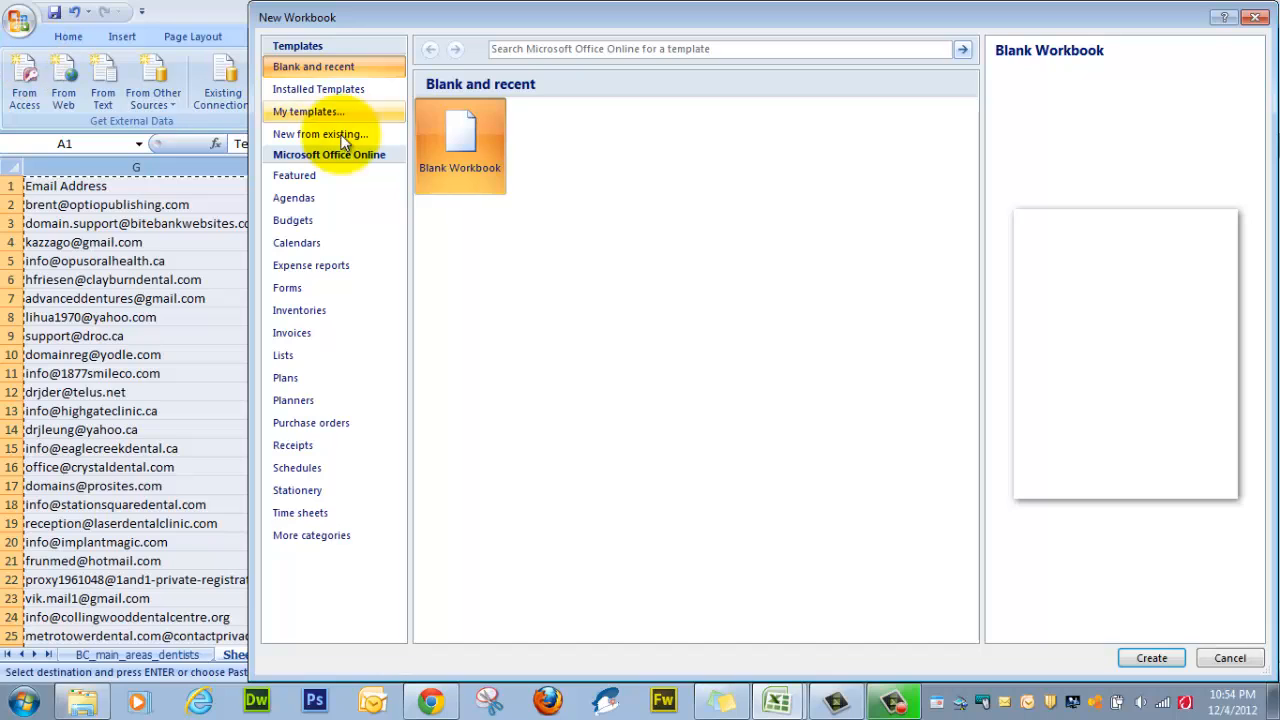
left_click(1152, 656)
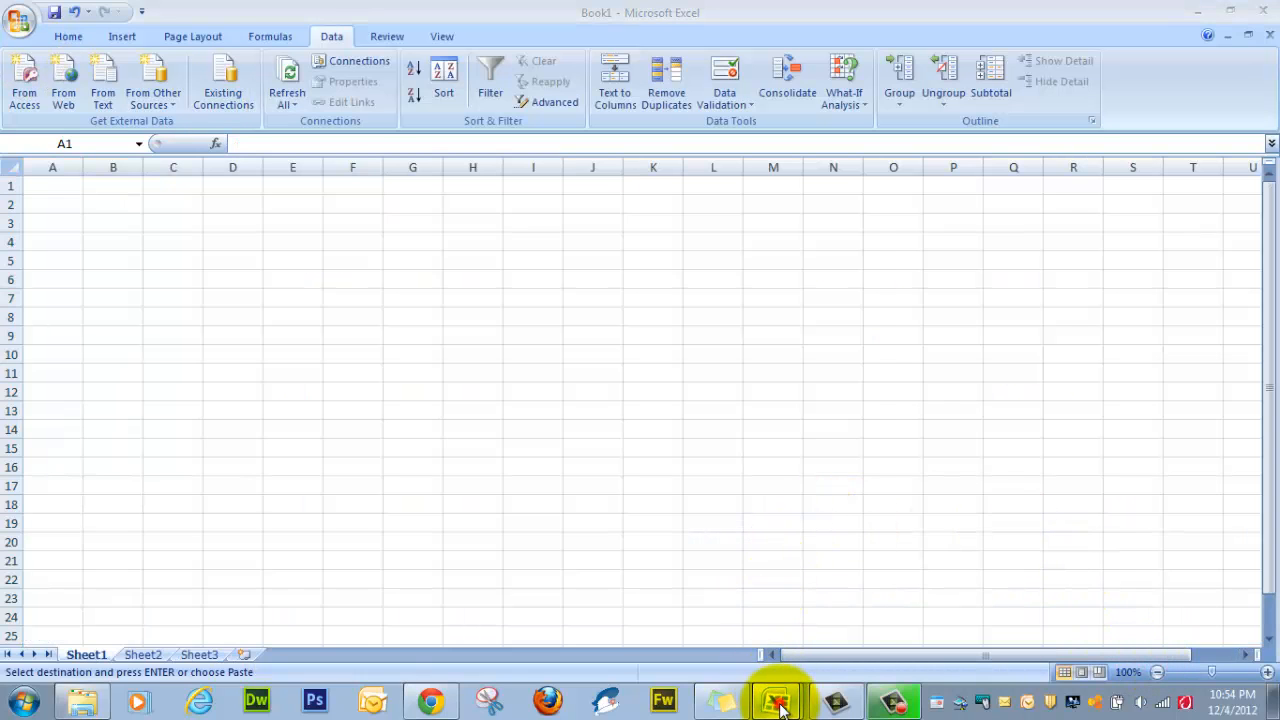
left_click(712, 597)
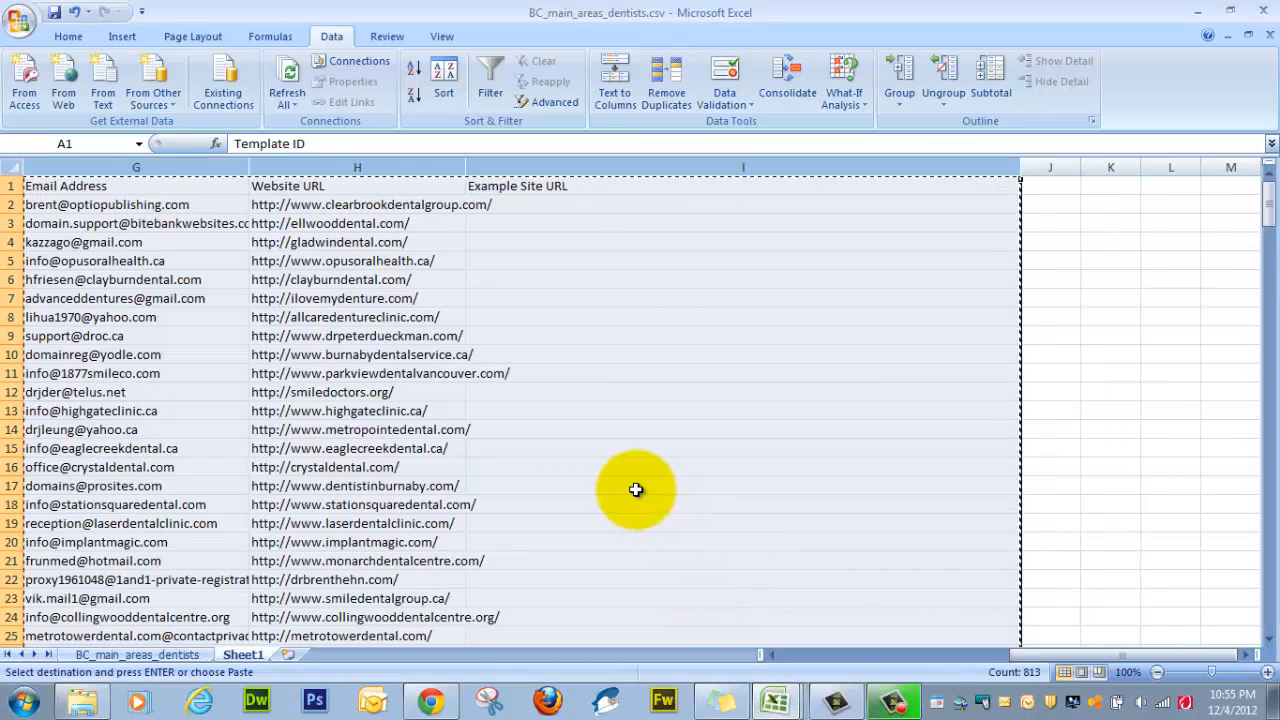
left_click(777, 703)
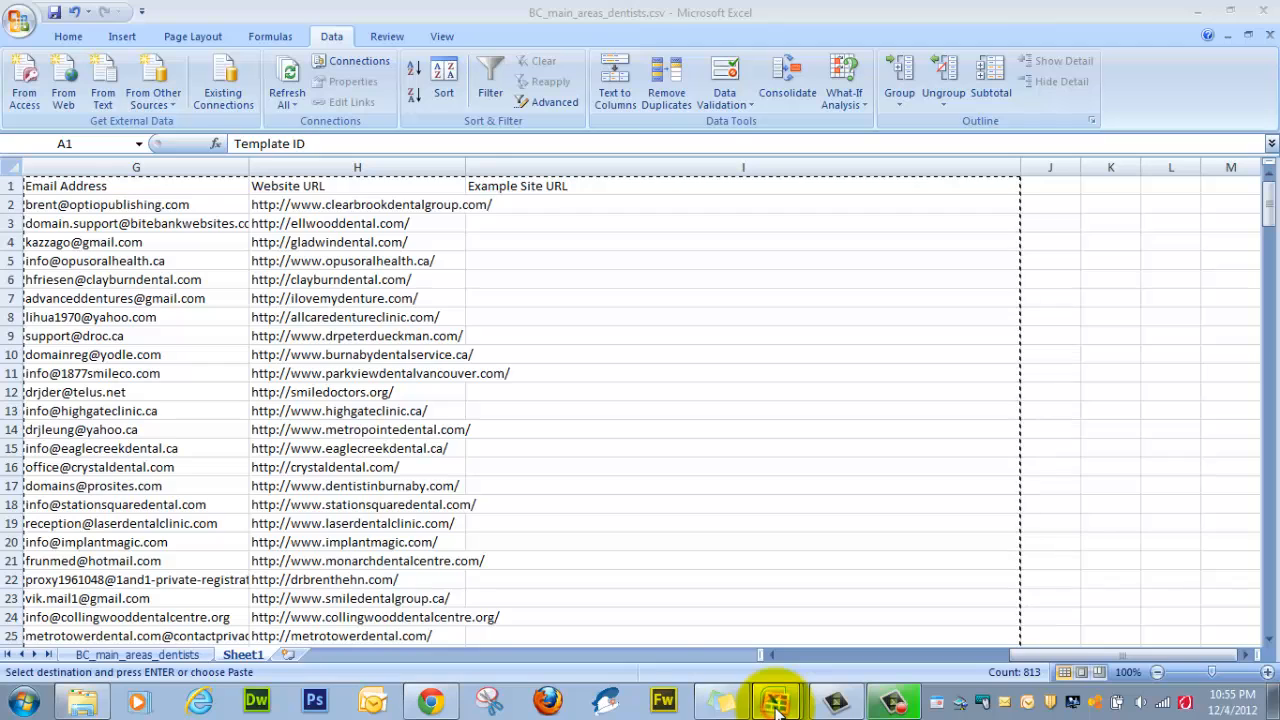
left_click(729, 661)
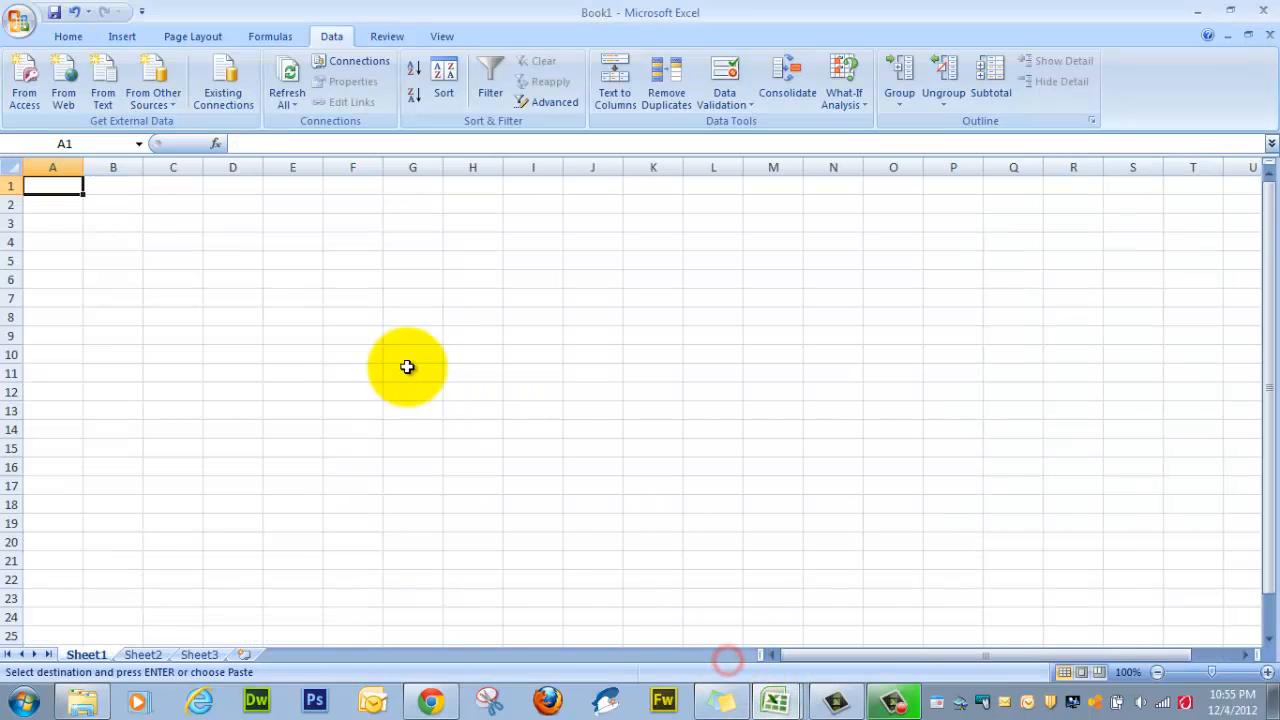
- Paste only the values of the copied template columns into the blank sheet from A1 and auto-fit the pasted columns' widths
right_click(54, 184)
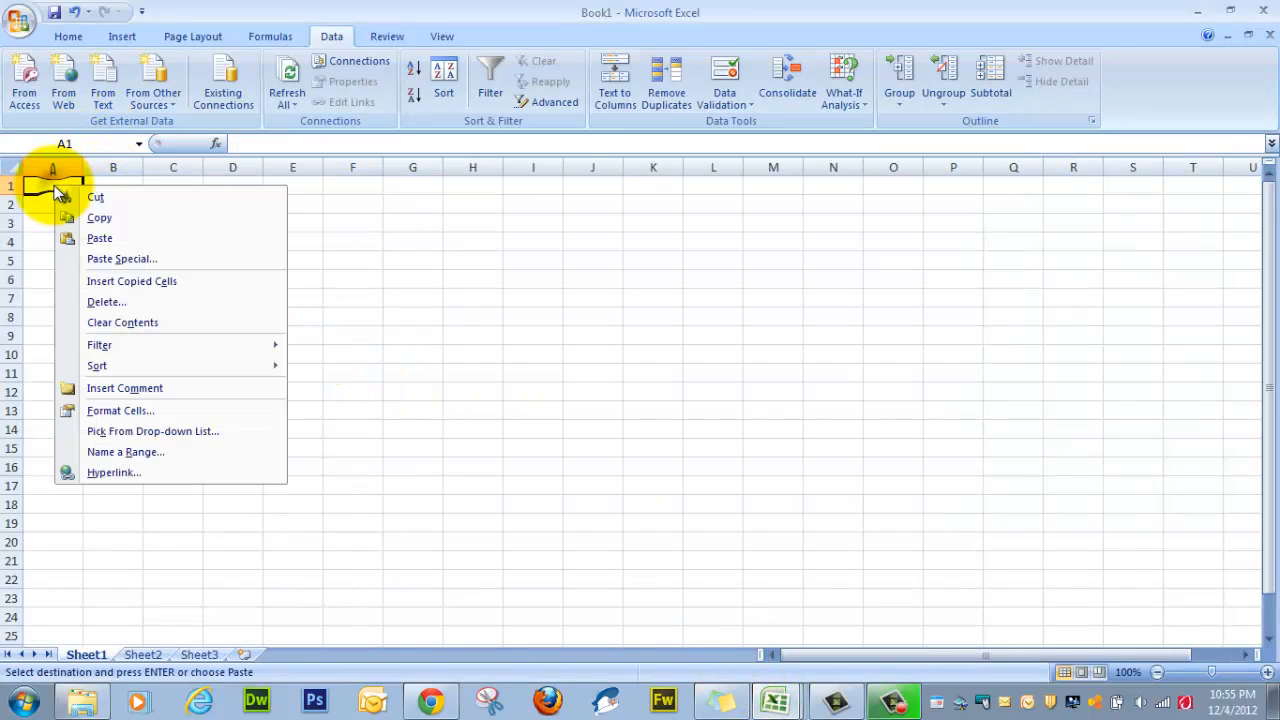
left_click(110, 260)
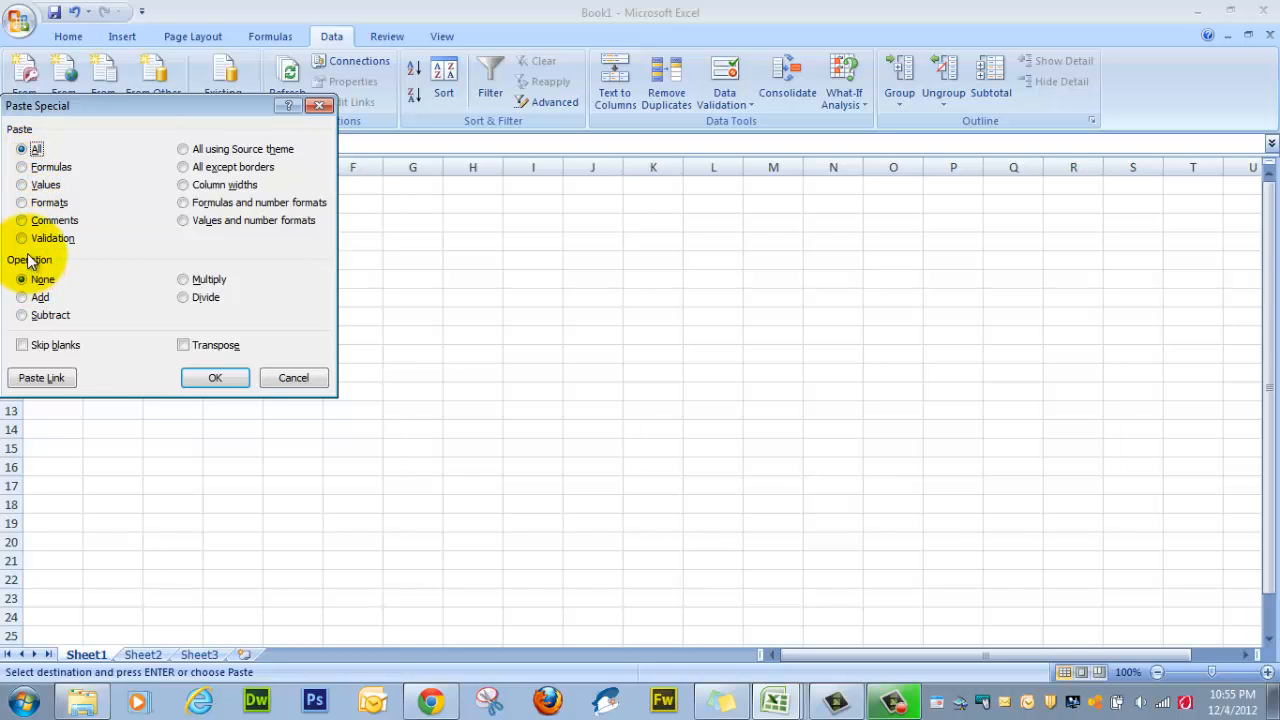
left_click(22, 185)
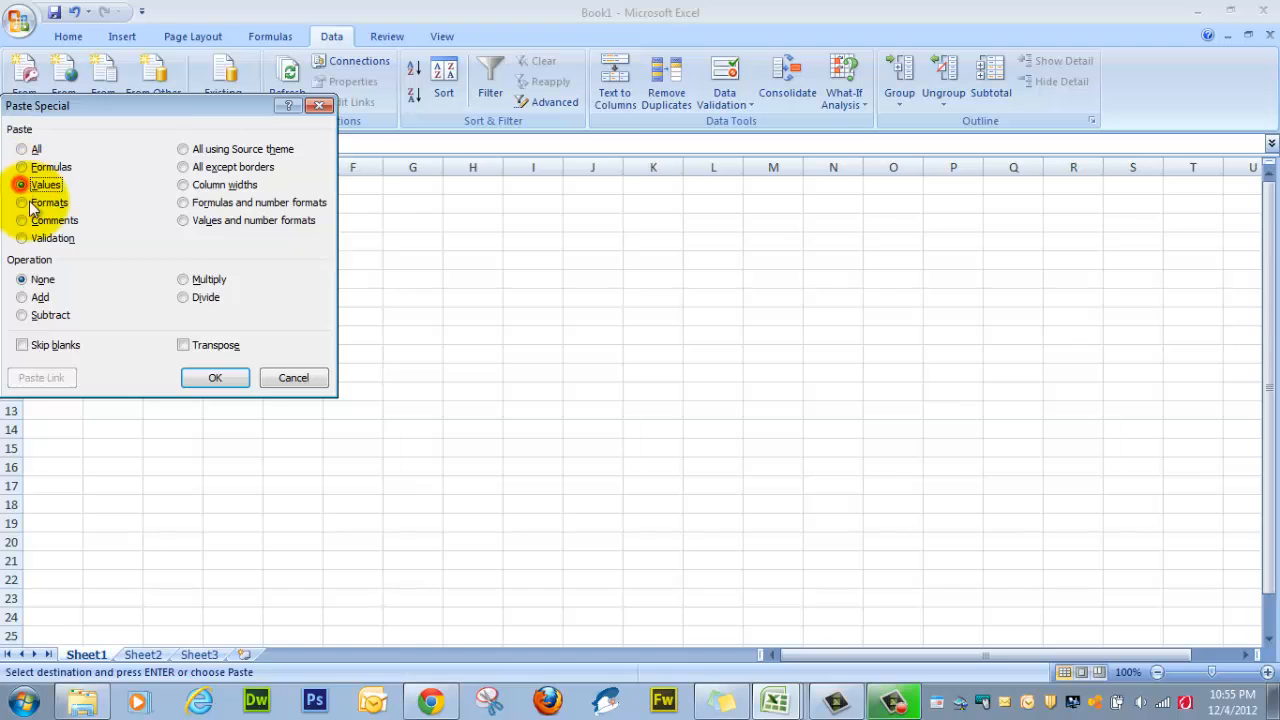
left_click(215, 377)
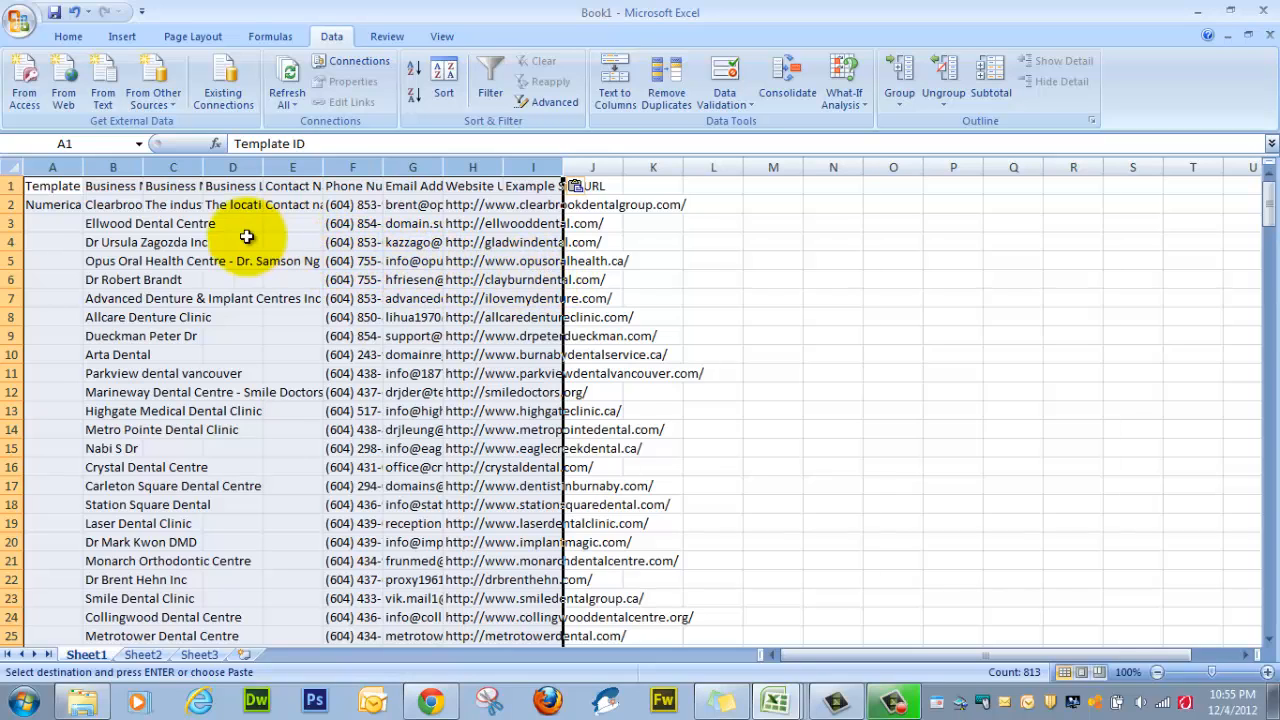
double_click(82, 168)
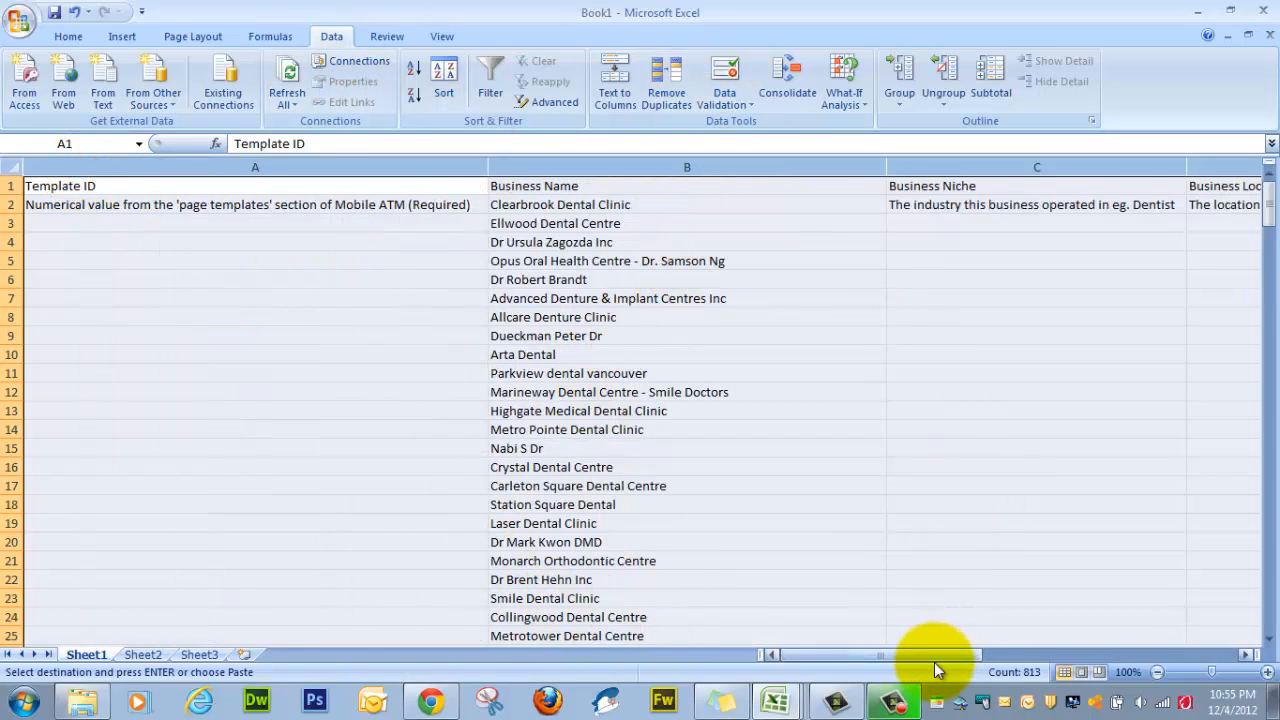
left_click_drag(935, 662, 848, 655)
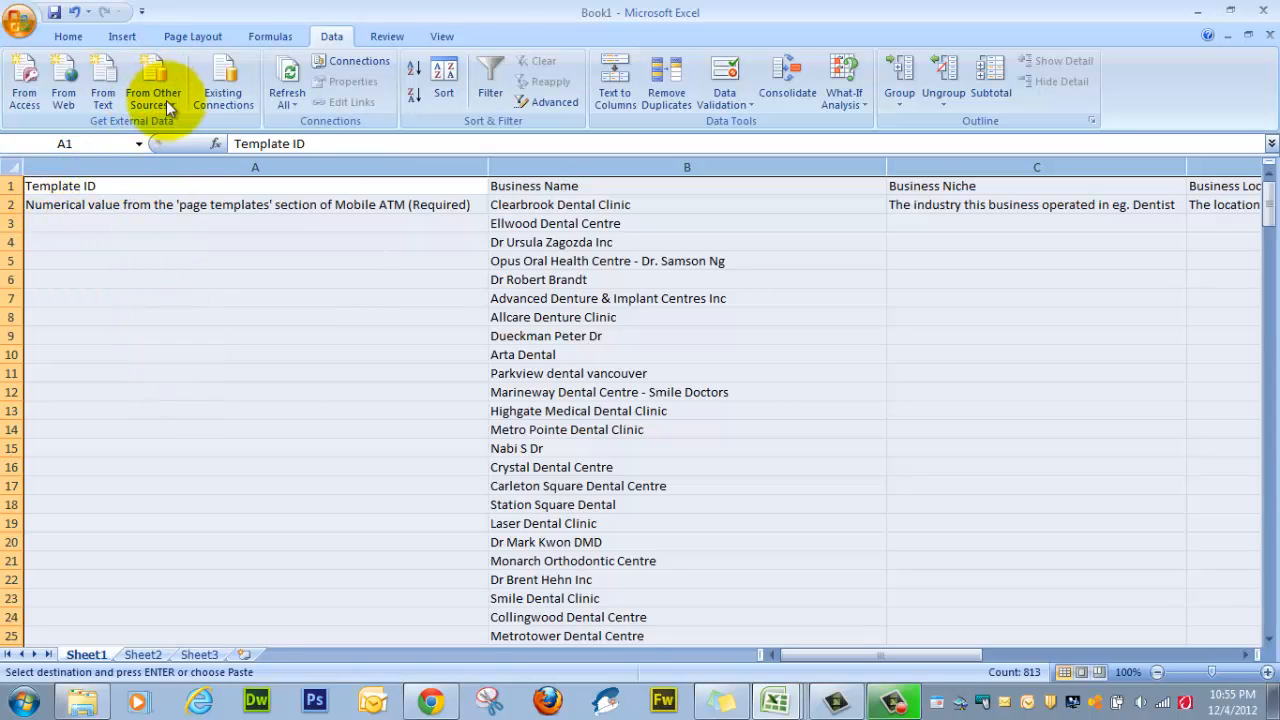
- Save the active sheet in My Documents as dentistupload.csv in CSV (Comma delimited) format, and keep the workbook in that format
key("ctrl+s")
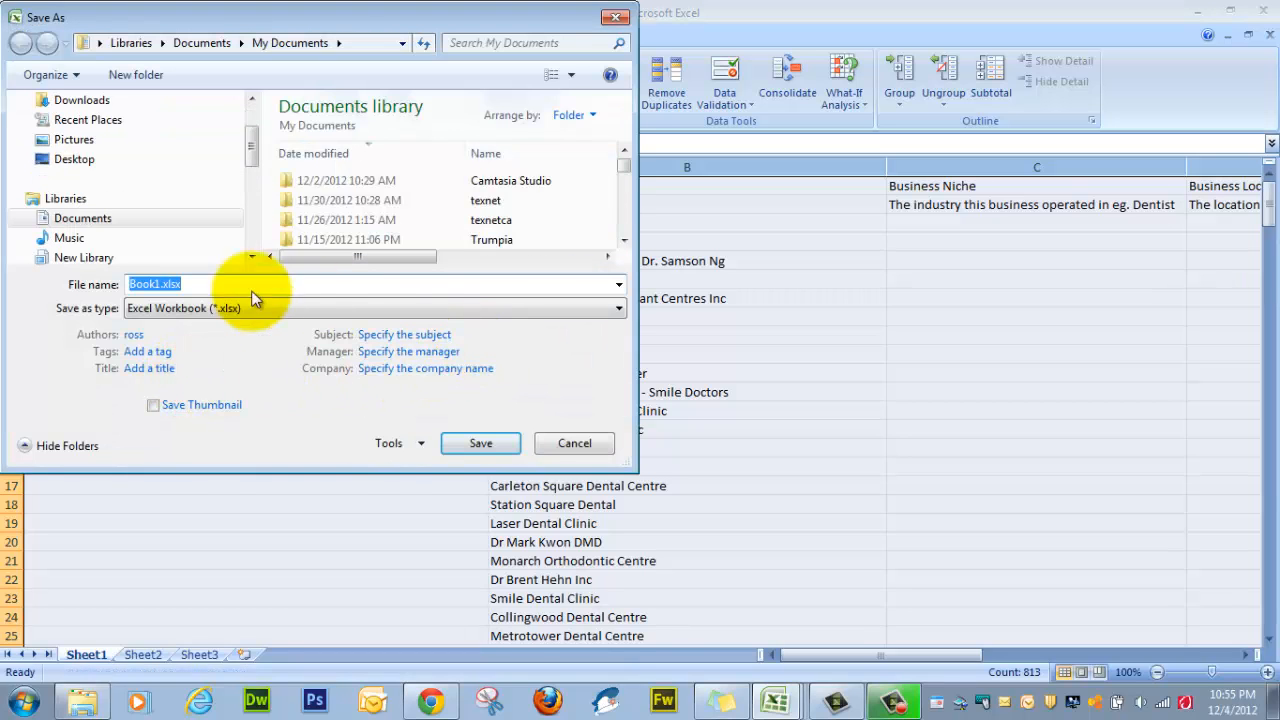
left_click(618, 309)
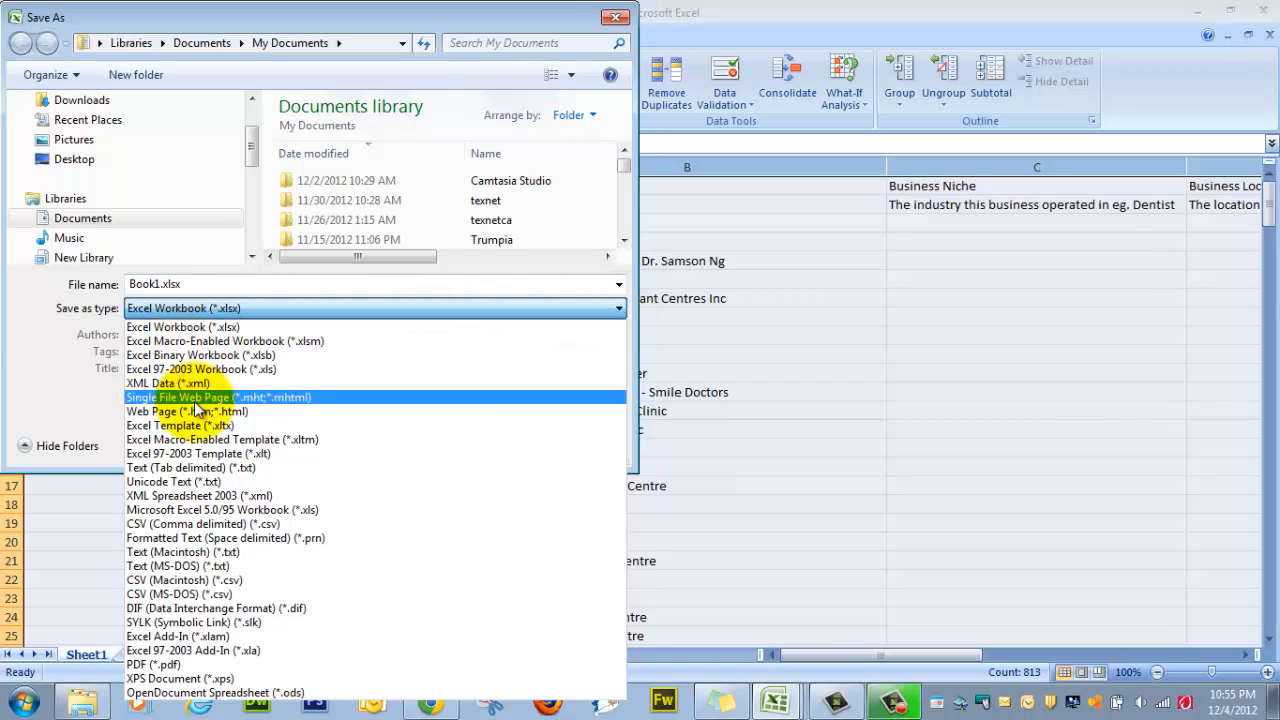
left_click(228, 526)
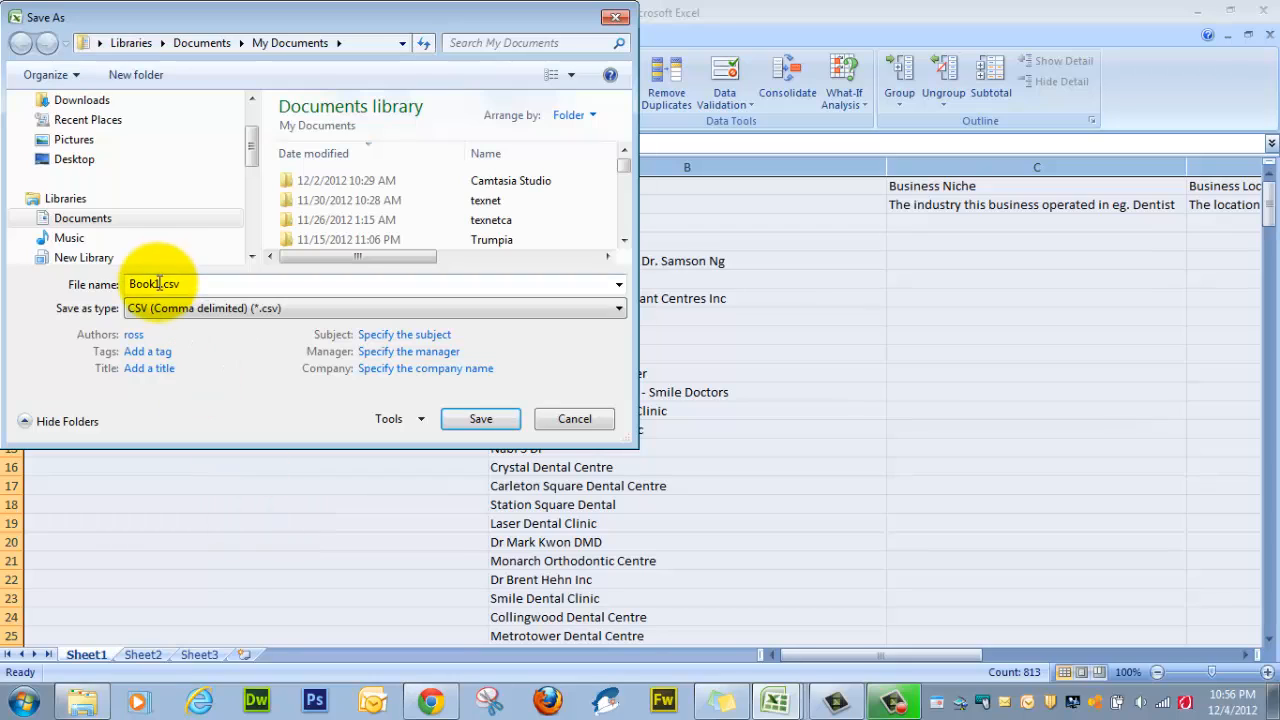
left_click(159, 284)
left_click_drag(160, 284, 132, 278)
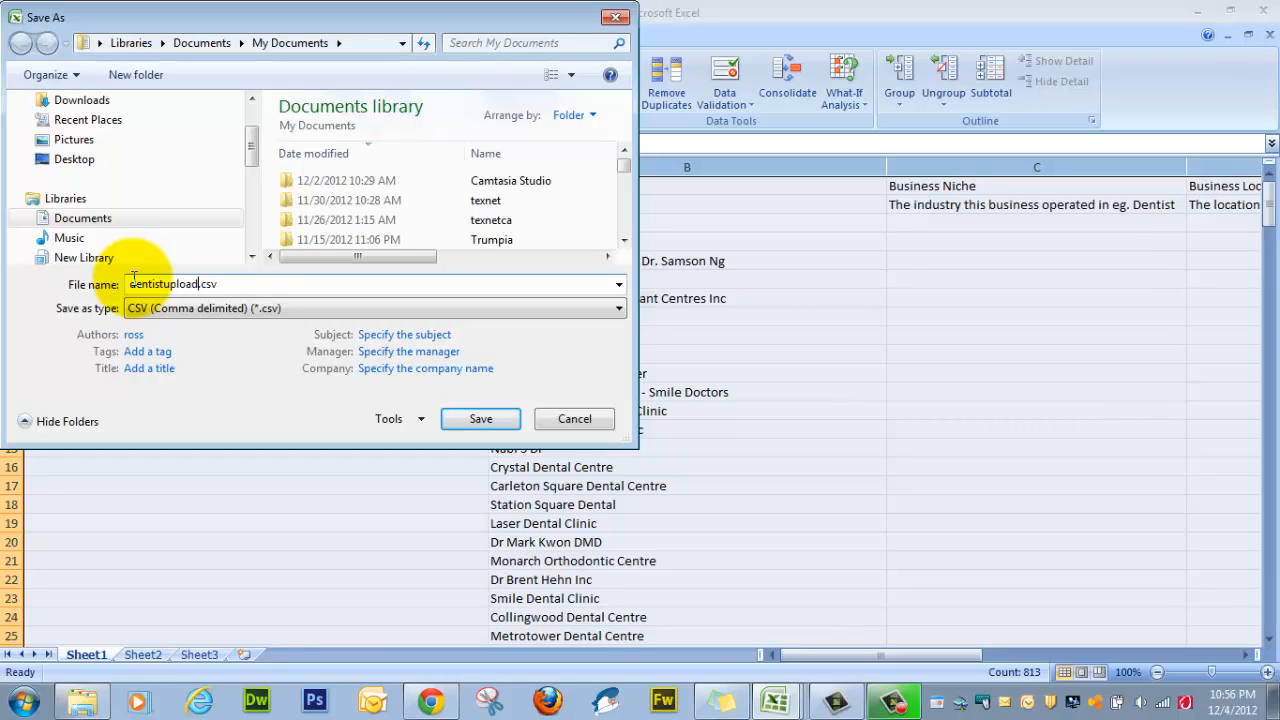
left_click(466, 420)
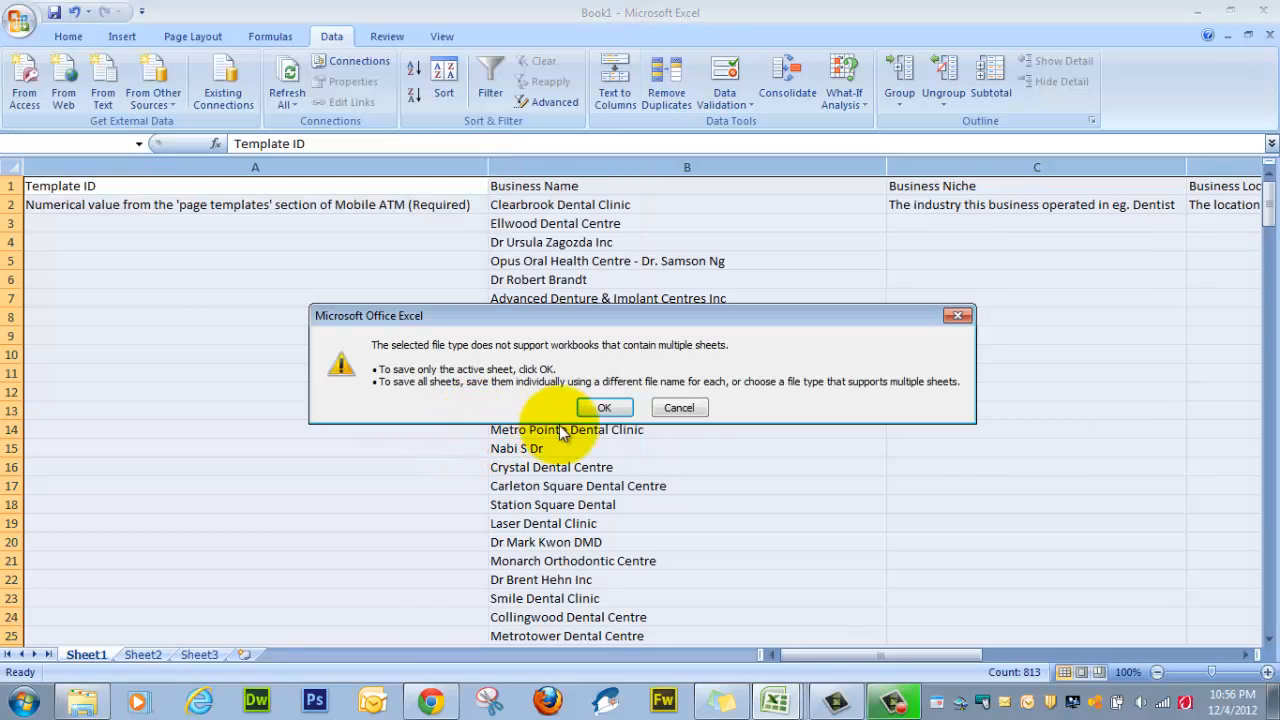
left_click(590, 408)
left_click(586, 412)
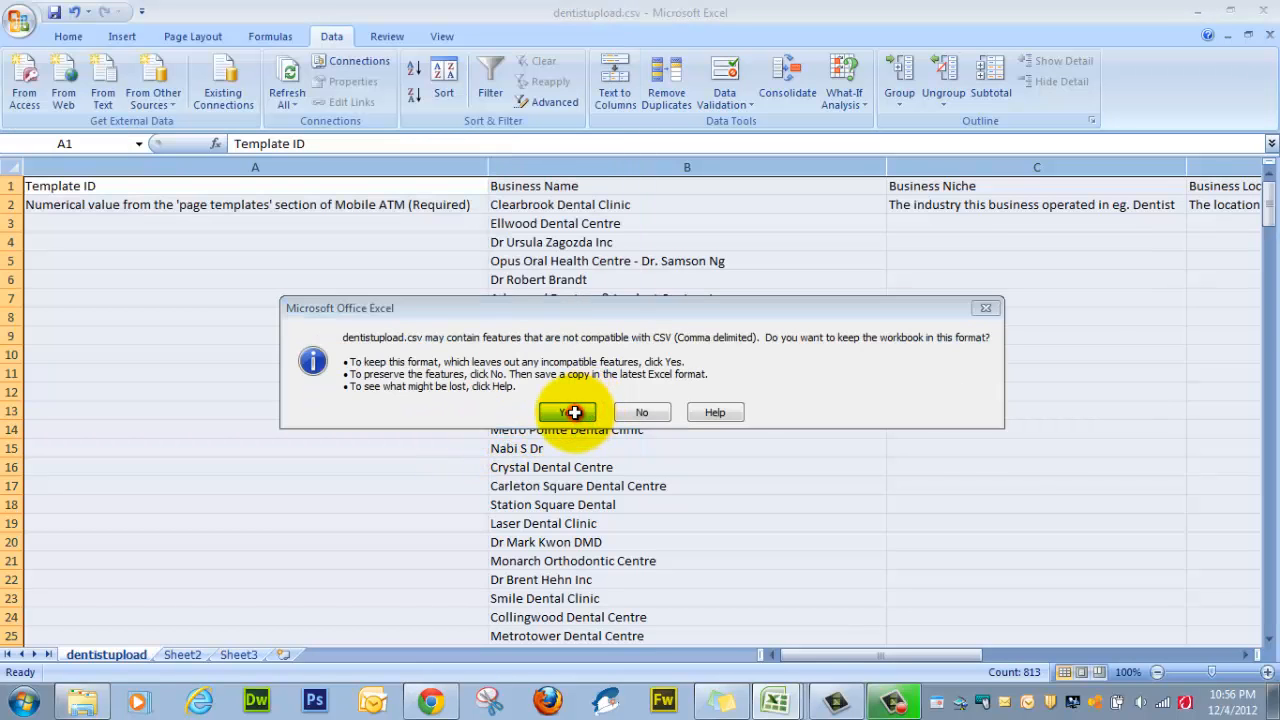